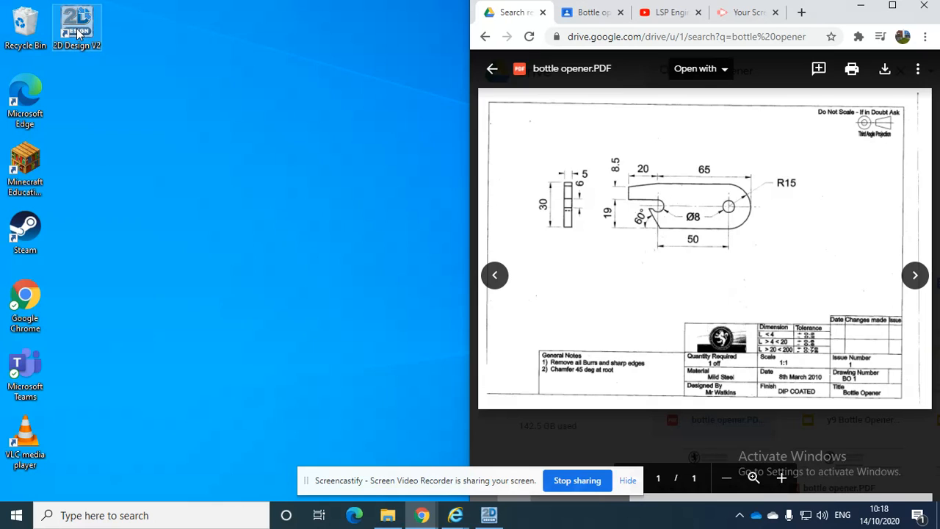
Open 2D Design V2 and set the drawing layout to the standard size ISO A4 (297mm x 210mm)
double_click(79, 33)
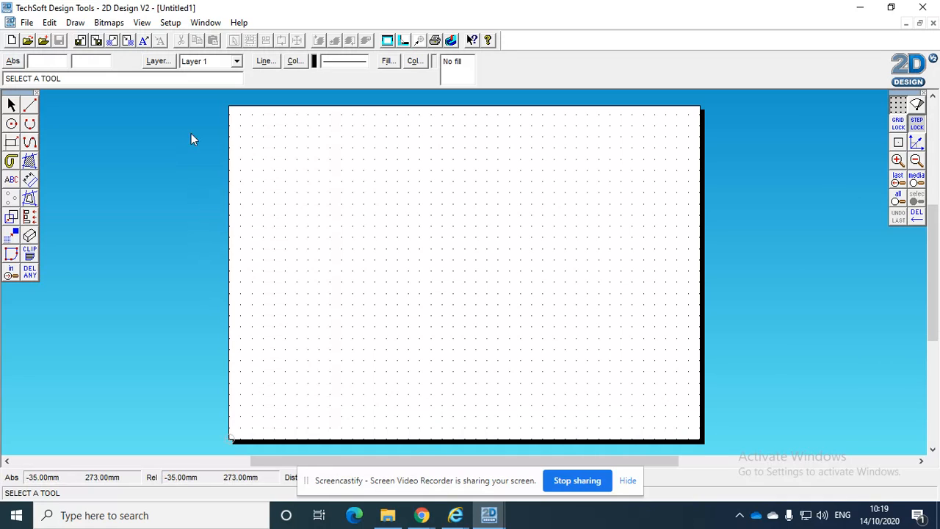
left_click(171, 23)
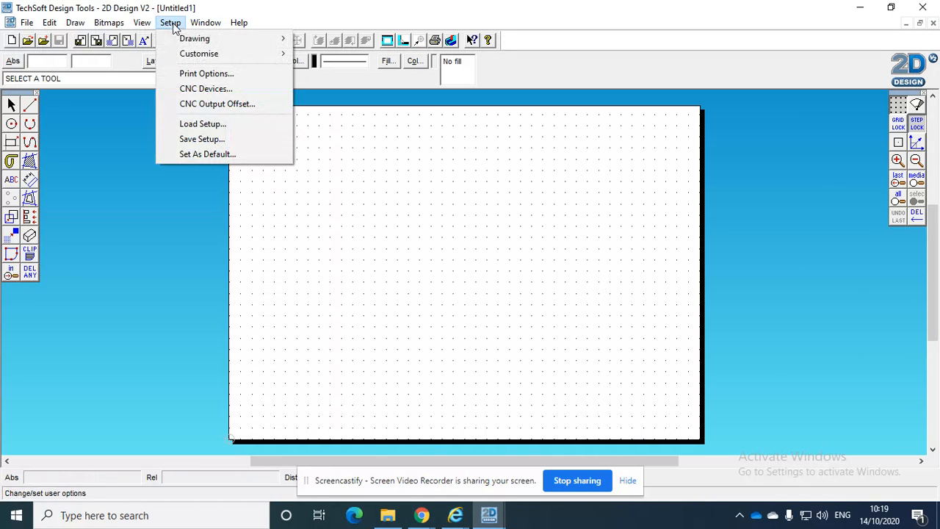
mouse_move(206, 44)
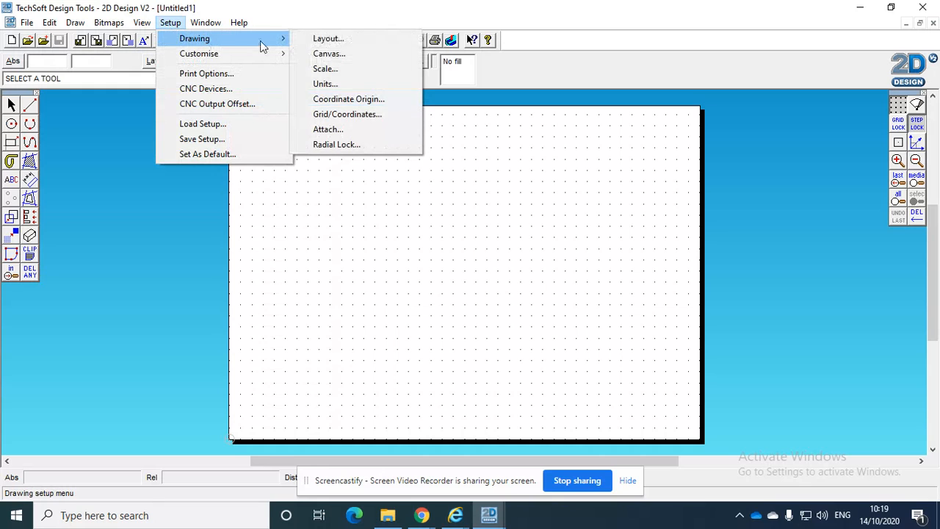
left_click(332, 43)
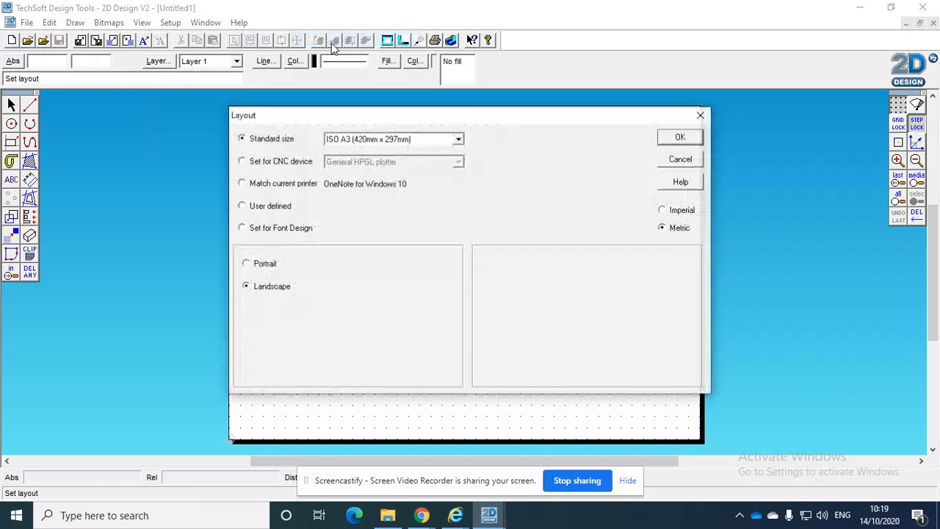
left_click(348, 141)
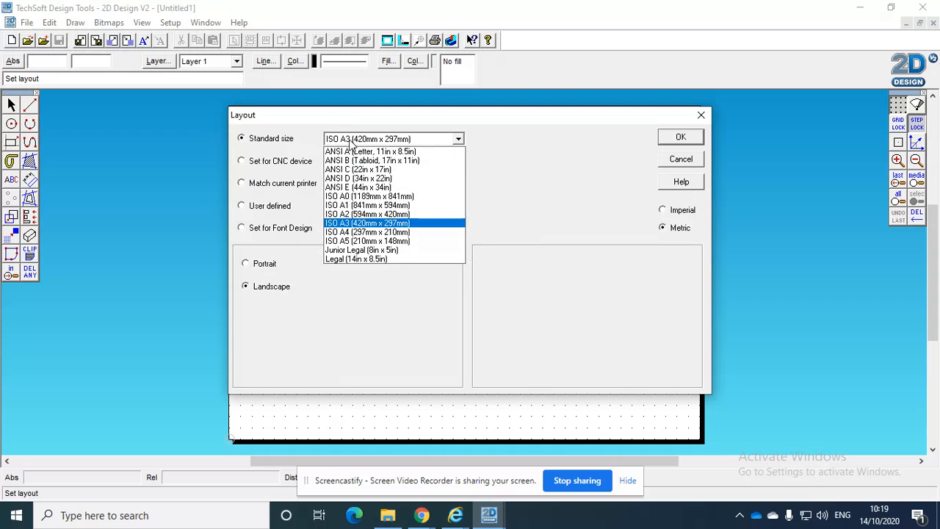
left_click(370, 233)
left_click(679, 139)
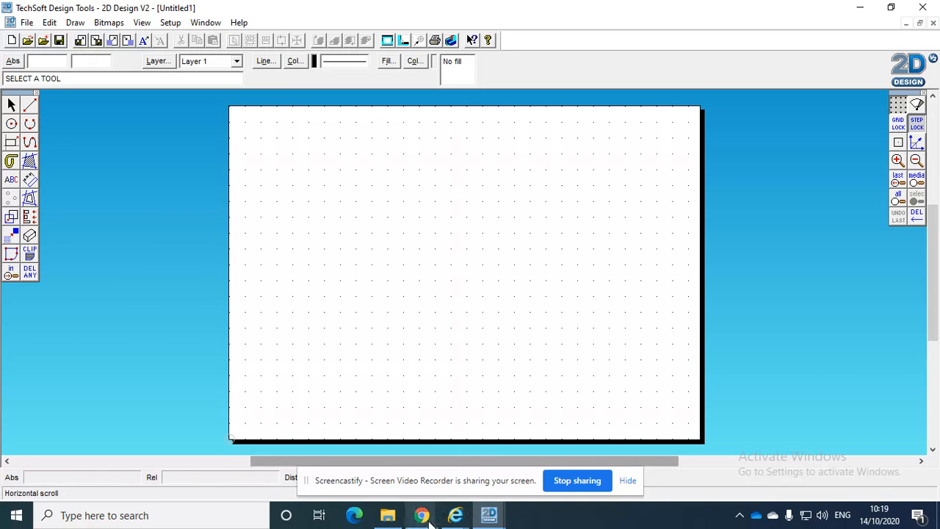
Switch to Chrome to check the dimensions on the bottle opener PDF drawing, and return to 2D Design
mouse_move(422, 518)
left_click(366, 461)
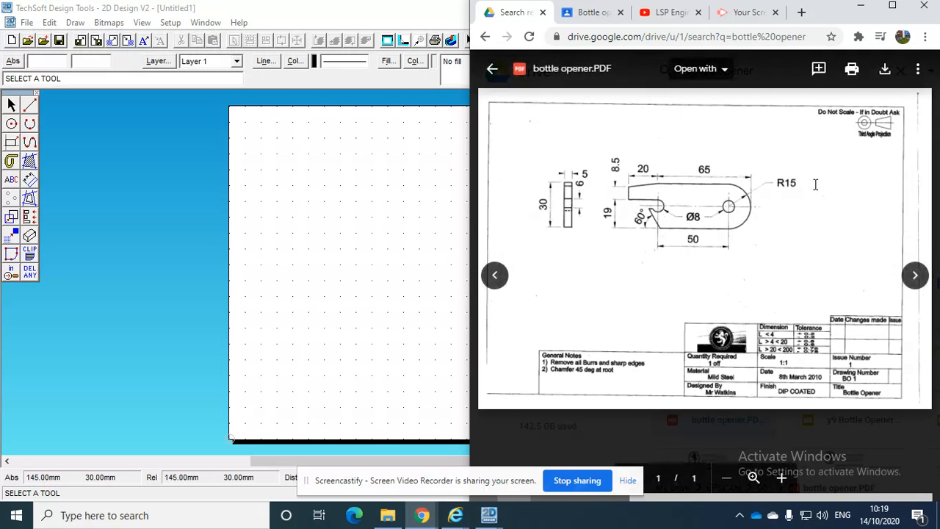
left_click(341, 209)
Set the grid spacing to 5 mm in both X and Y and turn on Grid Lock
left_click(900, 105)
right_click(900, 105)
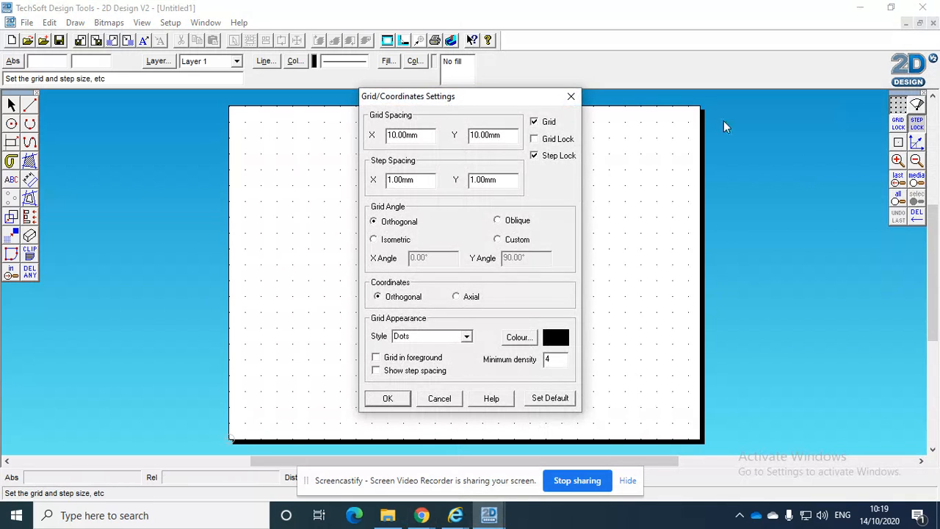
type("5")
key("Tab")
type("5")
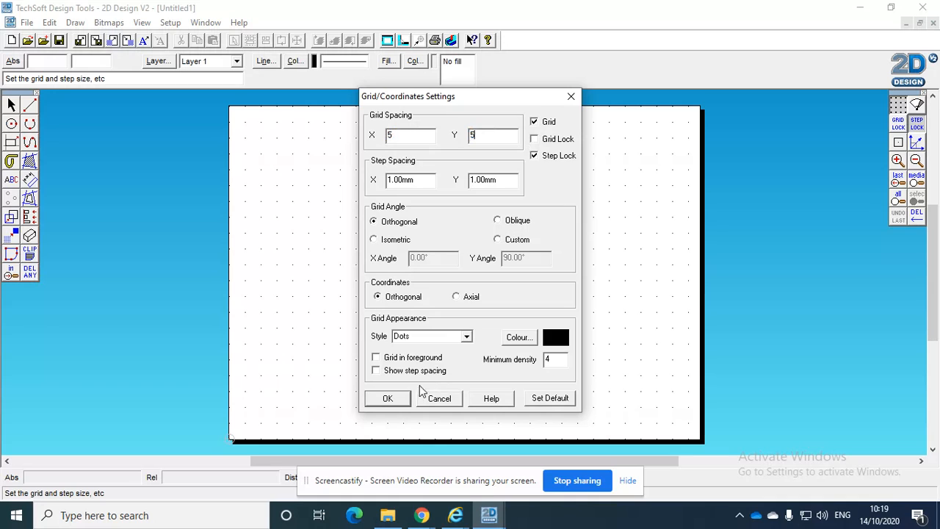
left_click(388, 398)
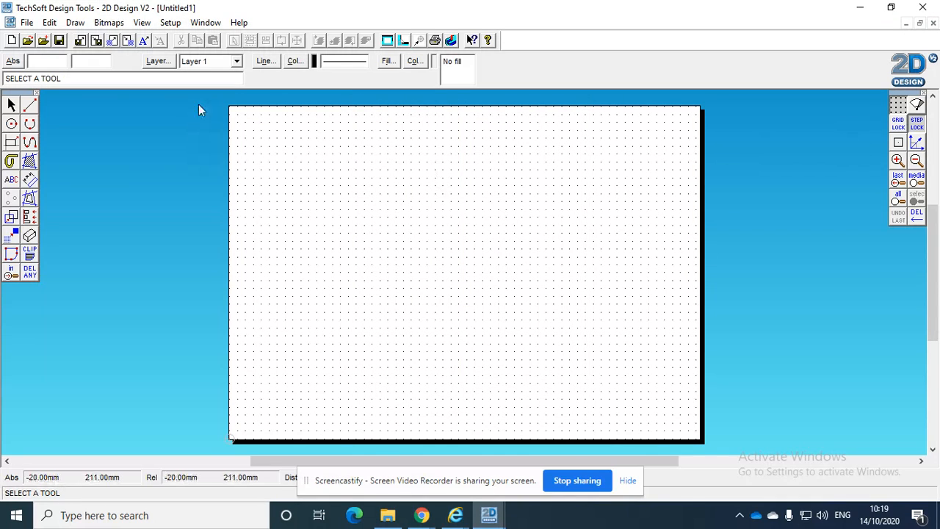
left_click(900, 125)
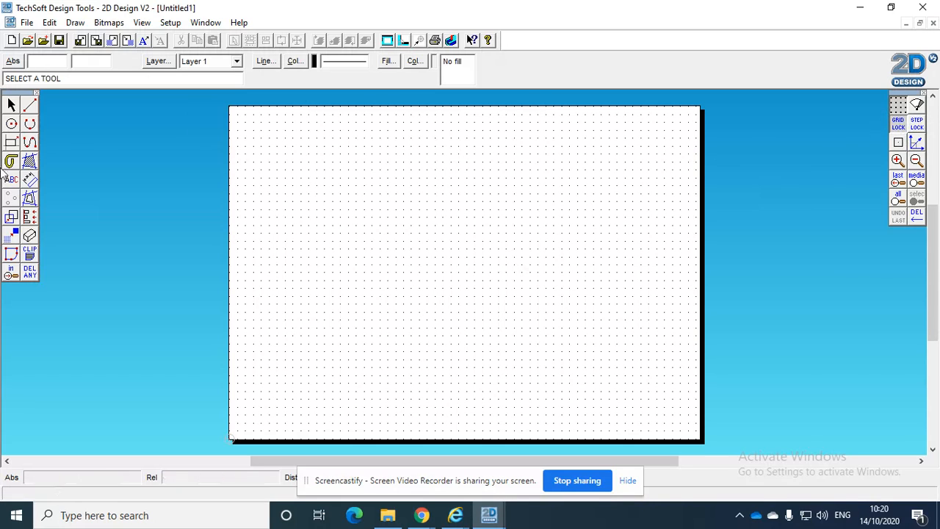
Draw a horizontal rectangle 85 mm wide and 30 mm high in the upper part of the sheet
left_click(12, 142)
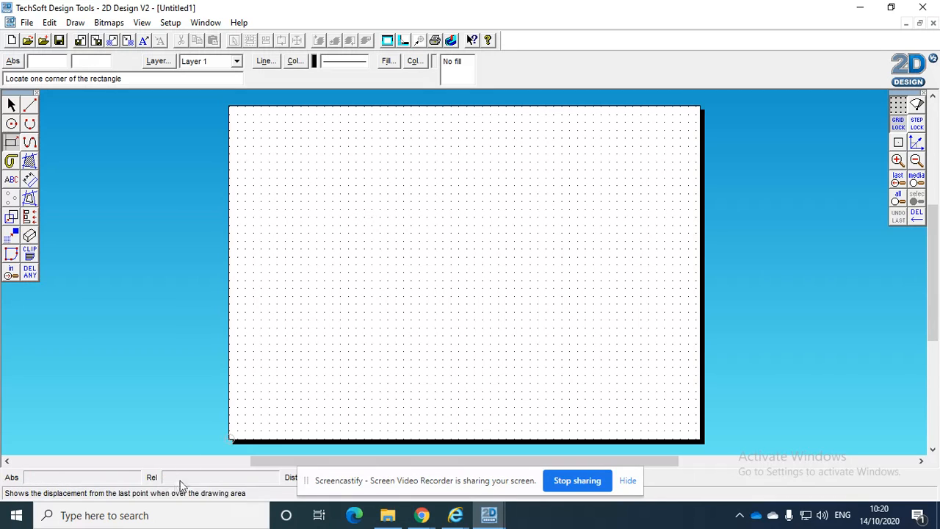
left_click(348, 200)
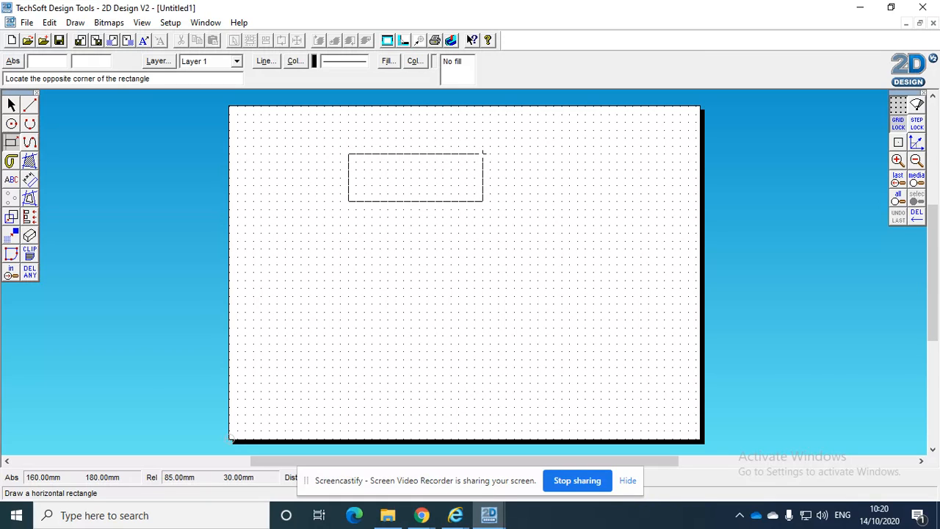
left_click(483, 153)
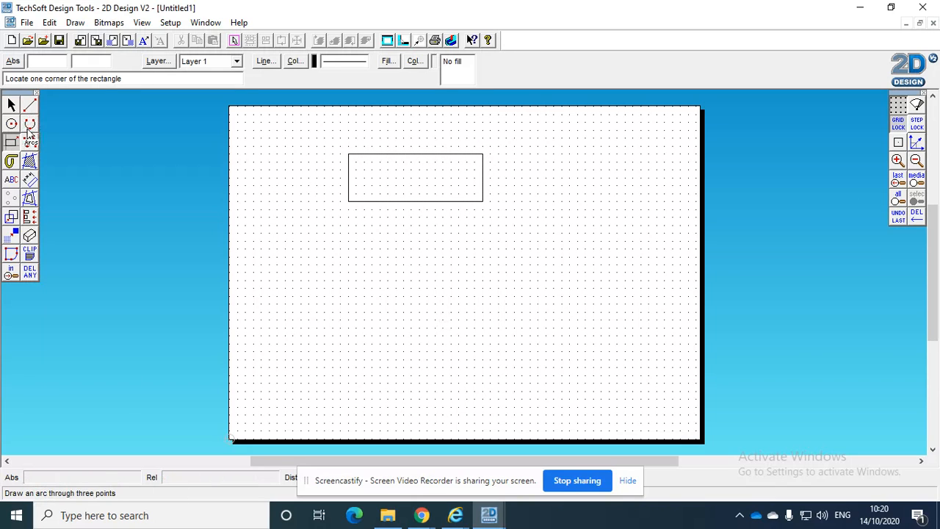
left_click(30, 125)
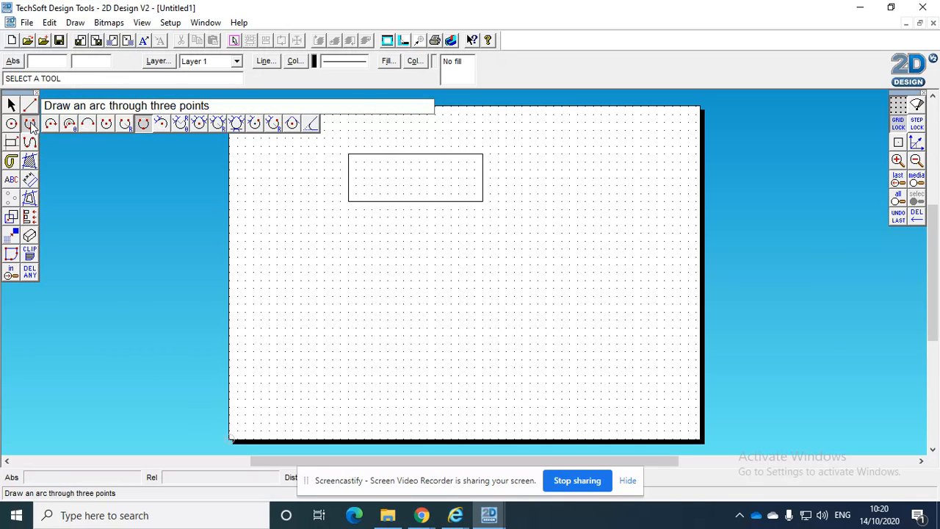
left_click(313, 125)
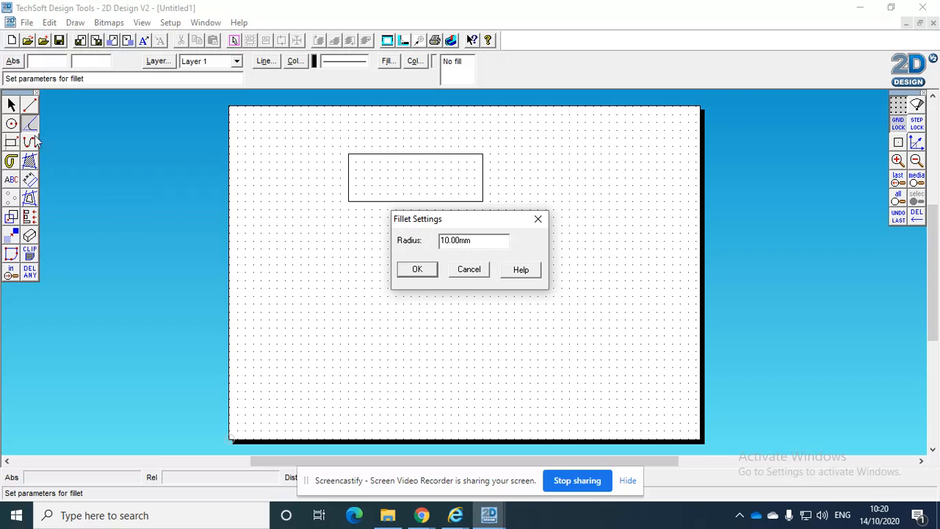
left_click(483, 274)
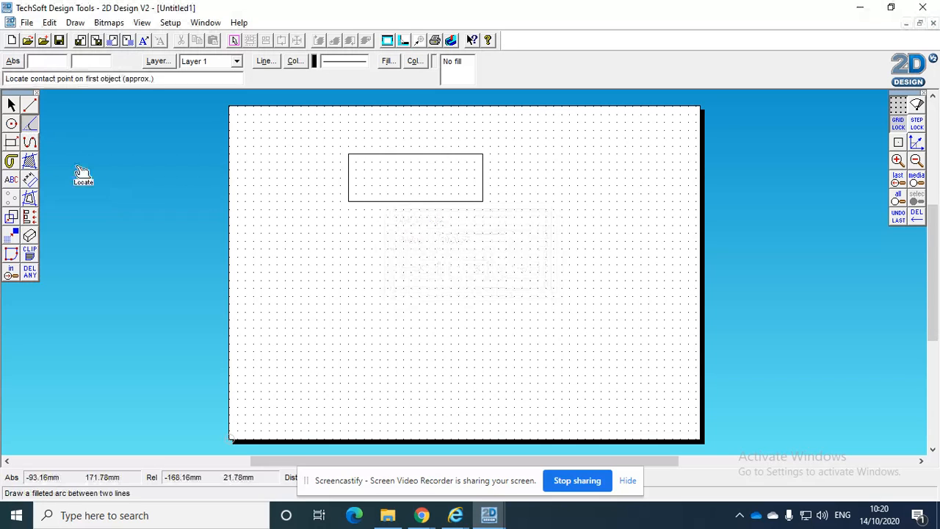
Fillet the upper and lower corners at the rectangle's right end with a 15 mm radius
left_click(30, 125)
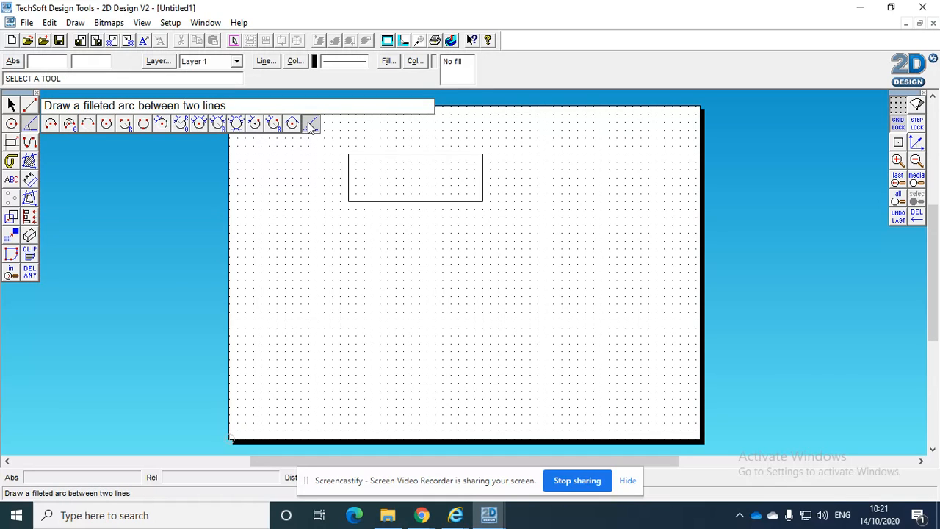
left_click(311, 126)
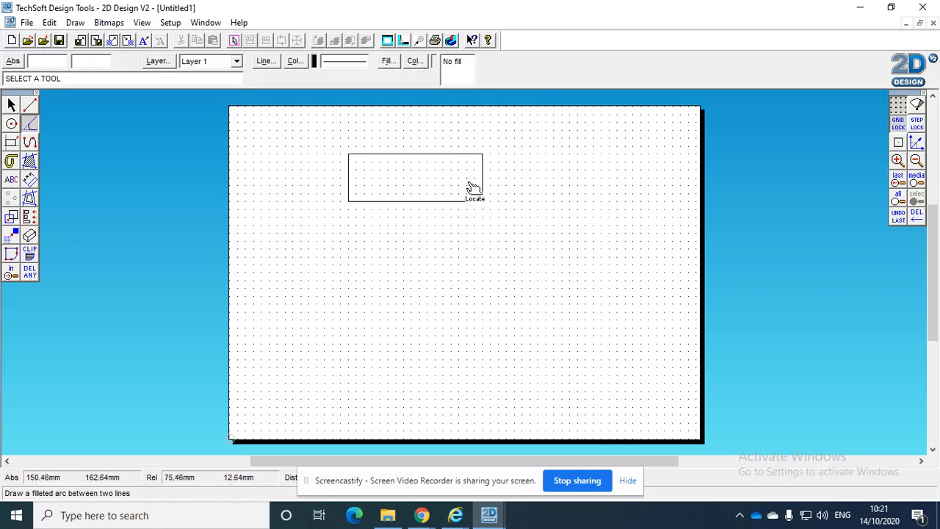
double_click(29, 126)
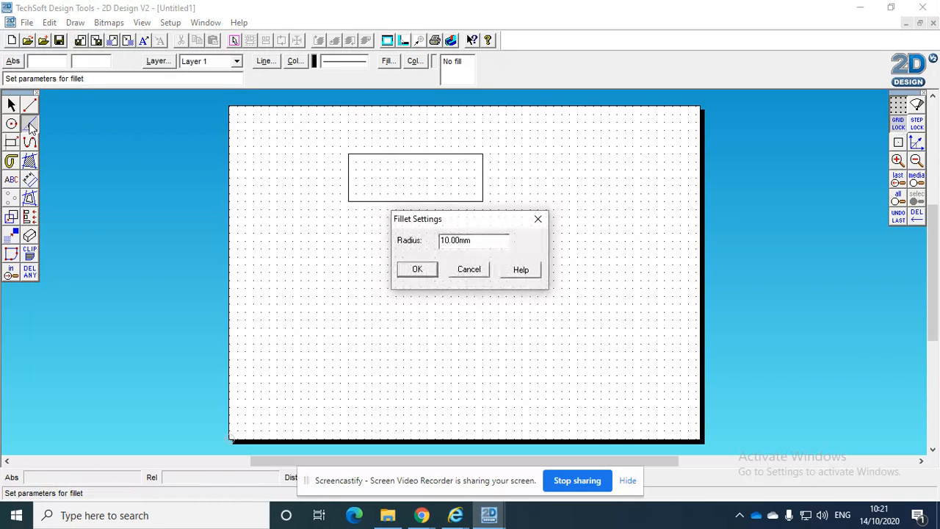
left_click_drag(476, 241, 385, 240)
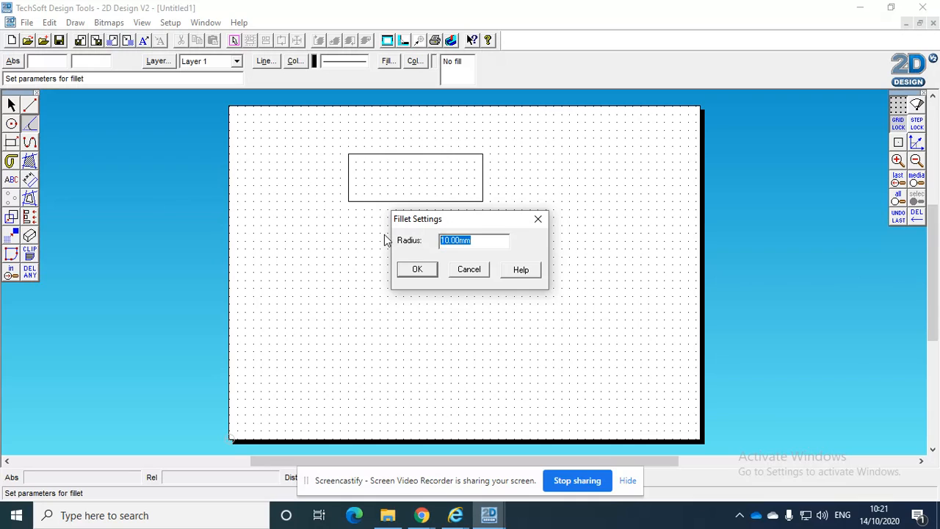
type("15")
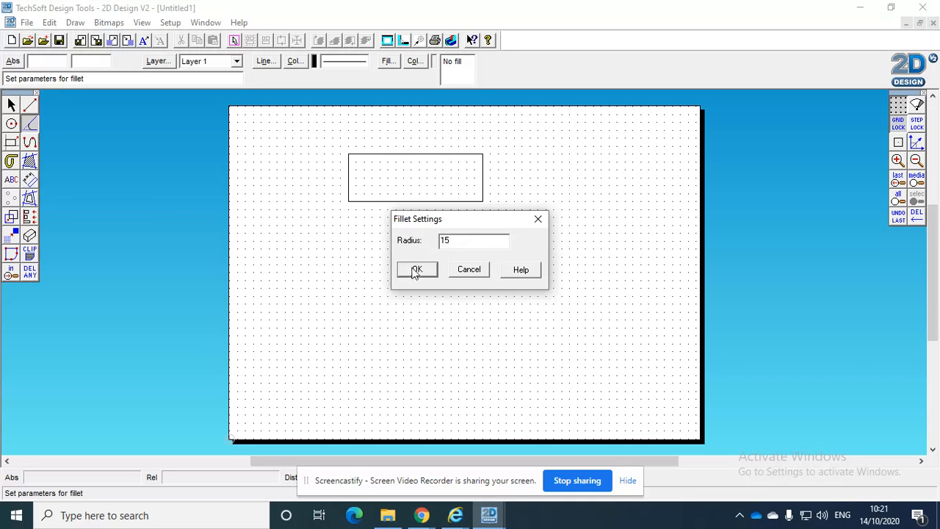
left_click(416, 270)
left_click(470, 156)
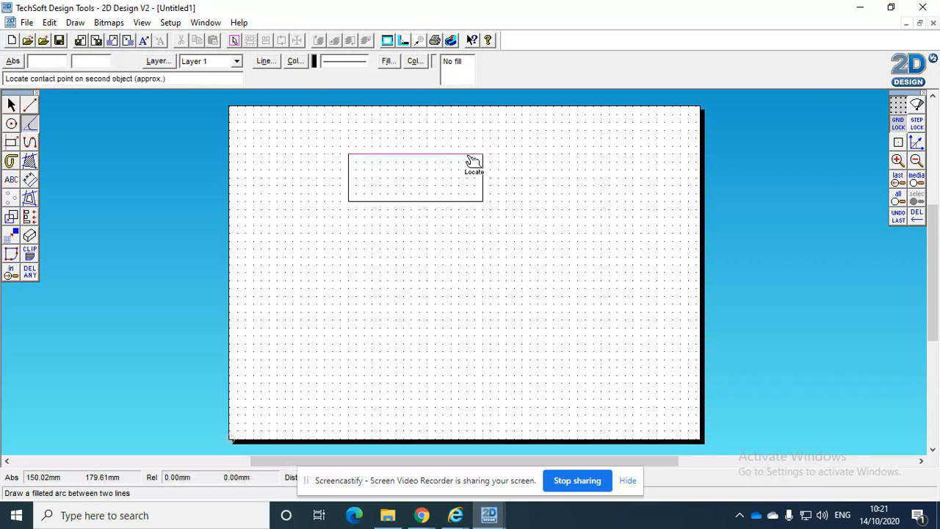
left_click(485, 169)
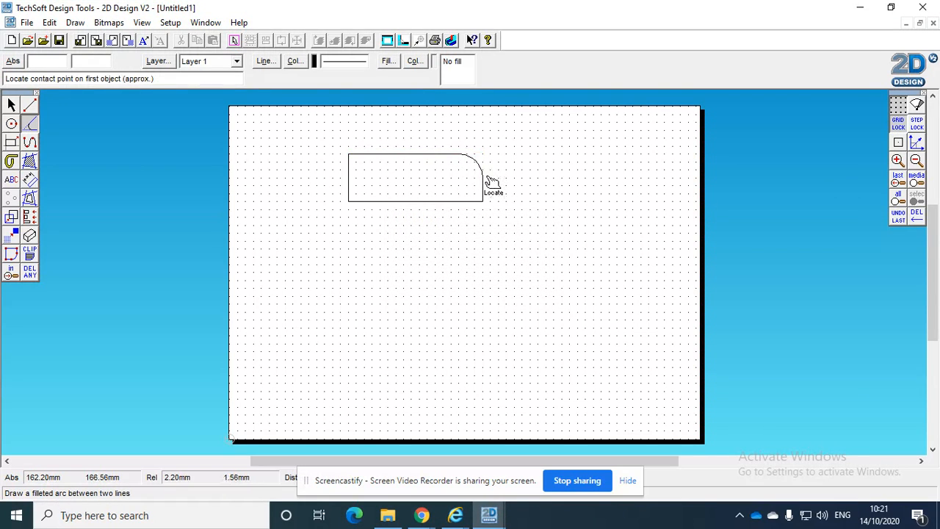
left_click(475, 203)
left_click(485, 193)
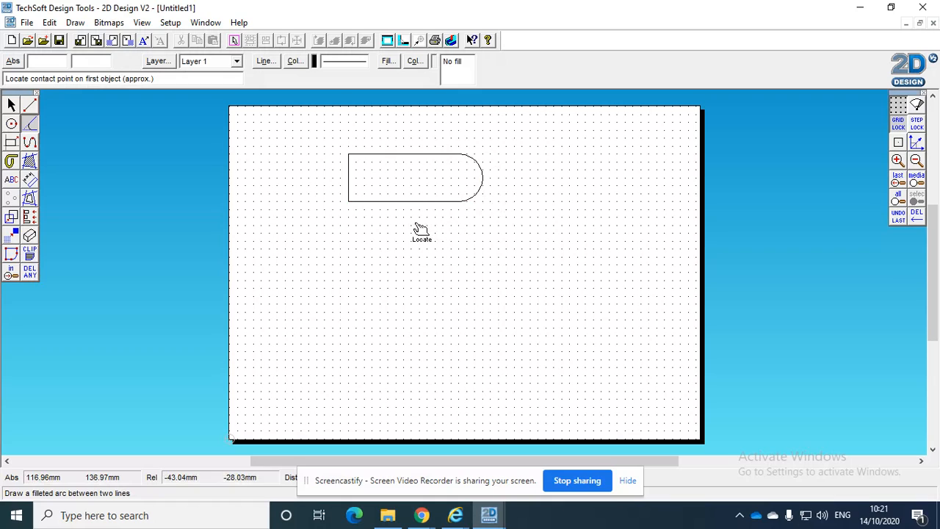
Draw a horizontal centre line in the fine dash-dot style through the middle of the outline, extending past both of its ends
left_click(32, 109)
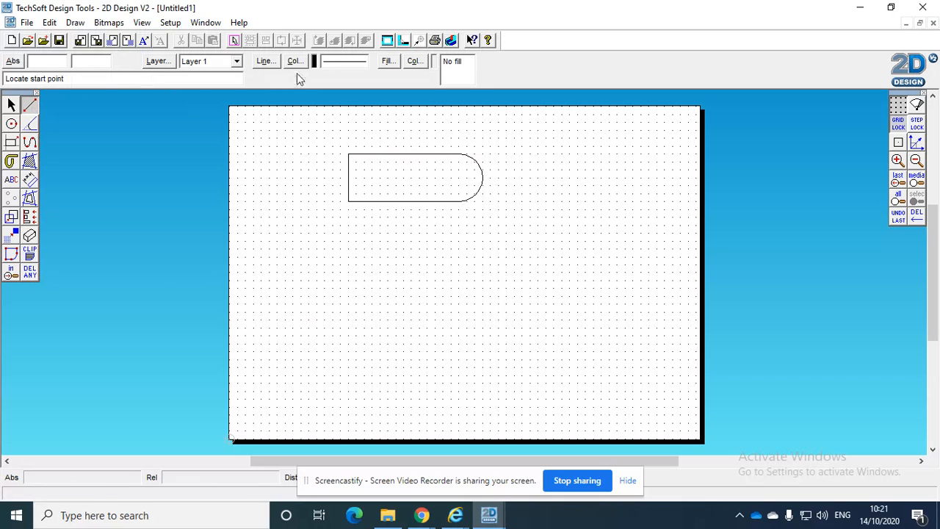
left_click(264, 61)
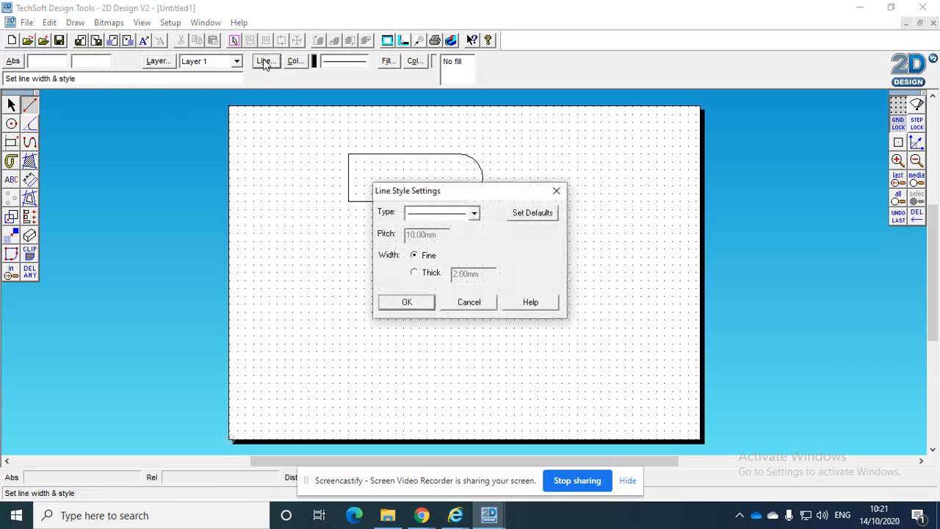
left_click(474, 213)
scroll(476, 253, "down", 2)
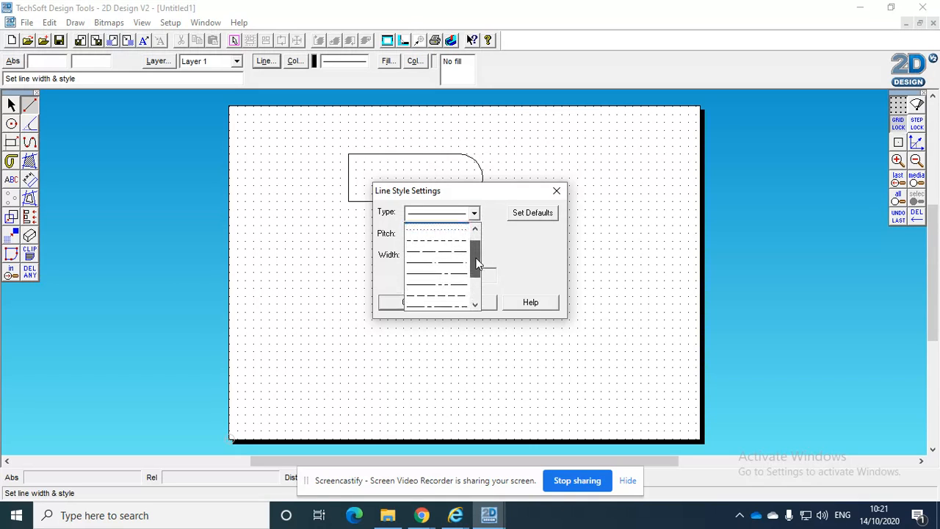
left_click(456, 254)
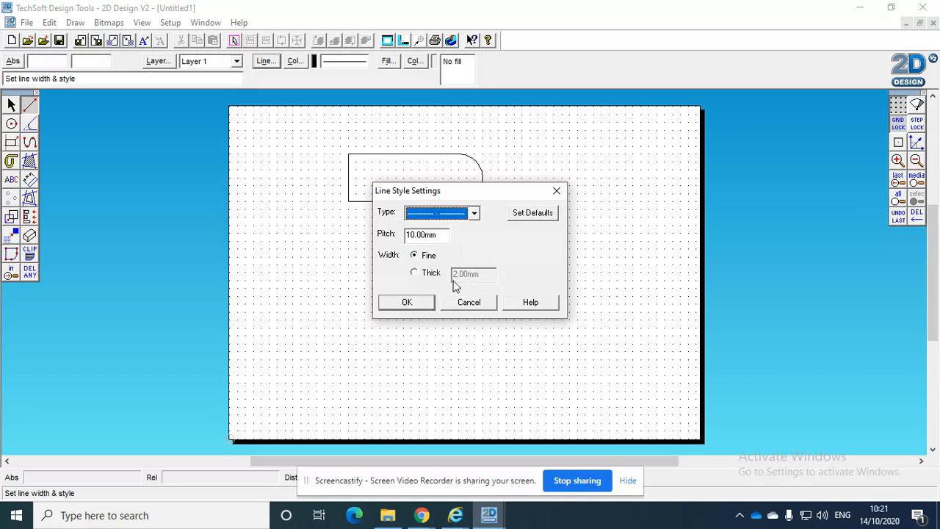
left_click(417, 304)
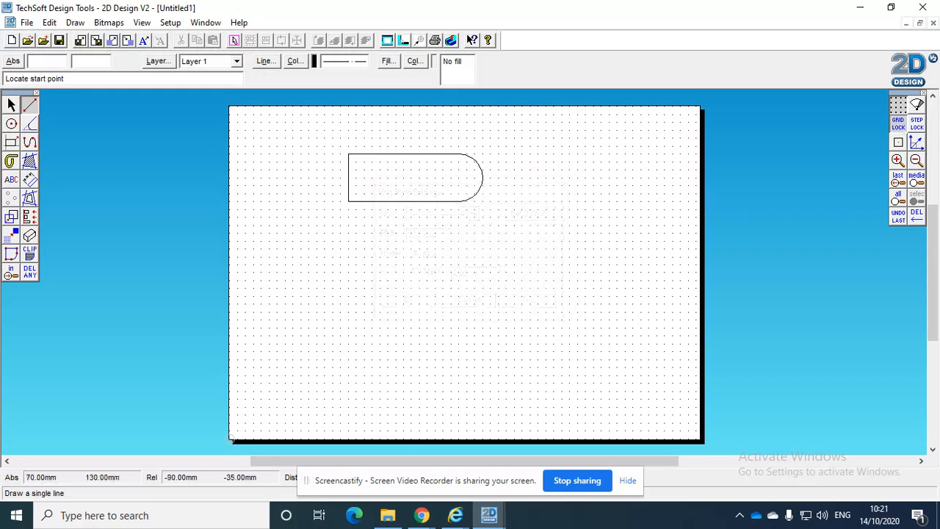
left_click(292, 177)
left_click(557, 177)
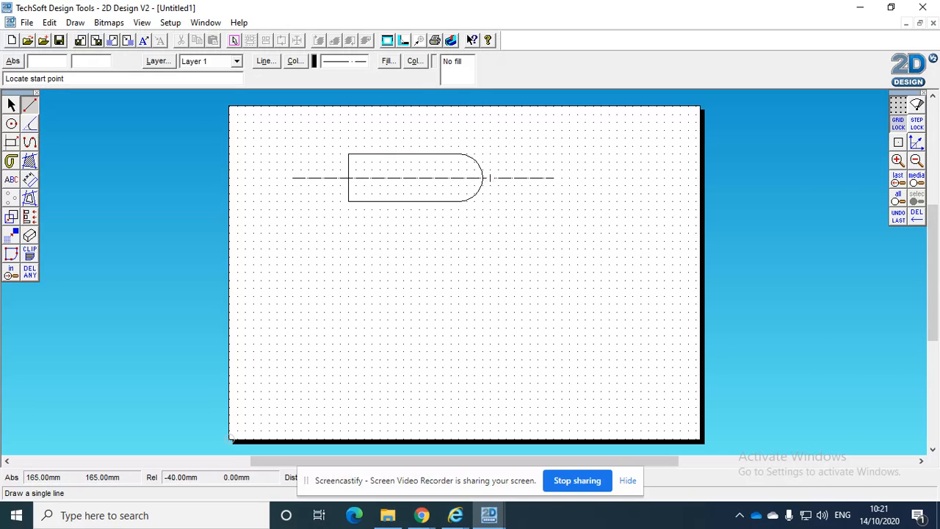
Draw a vertical dash-dot centre line 45 mm long through the centre of the rounded end, extending past both long edges
left_click(17, 276)
left_click(332, 137)
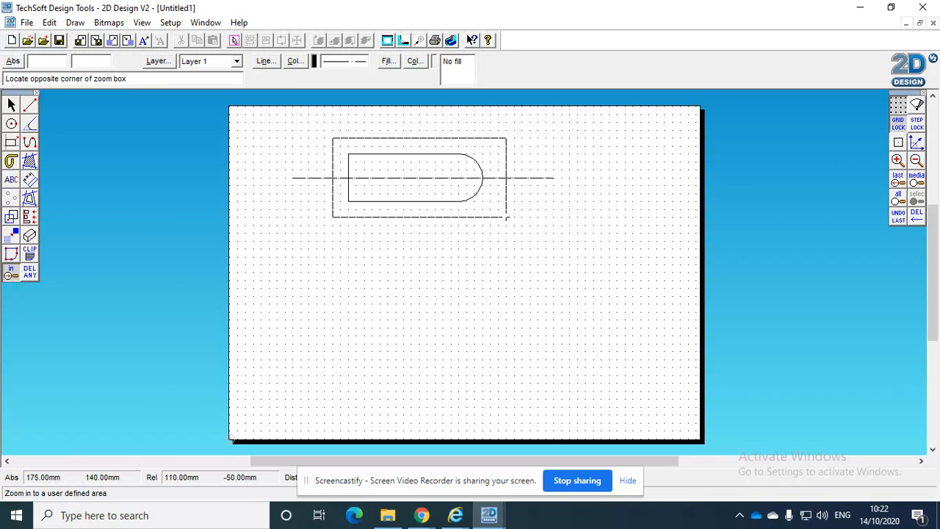
left_click(506, 217)
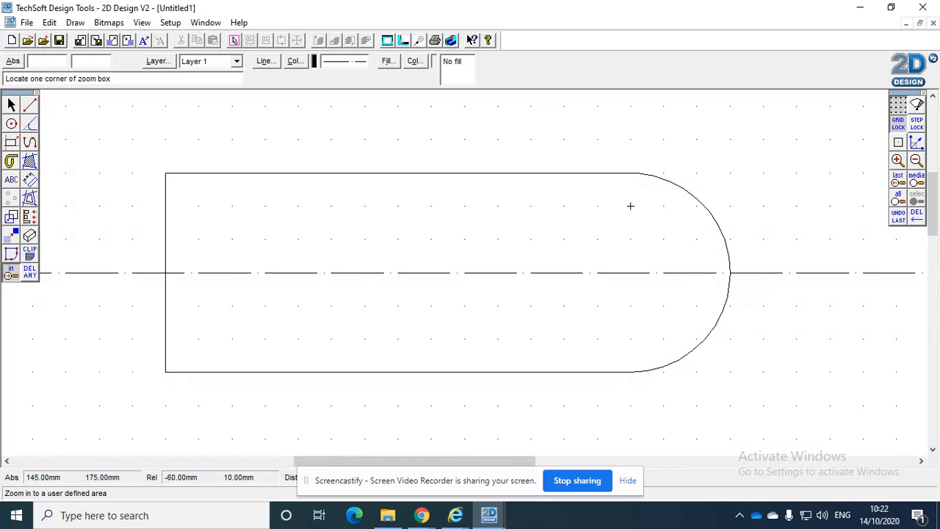
left_click(30, 107)
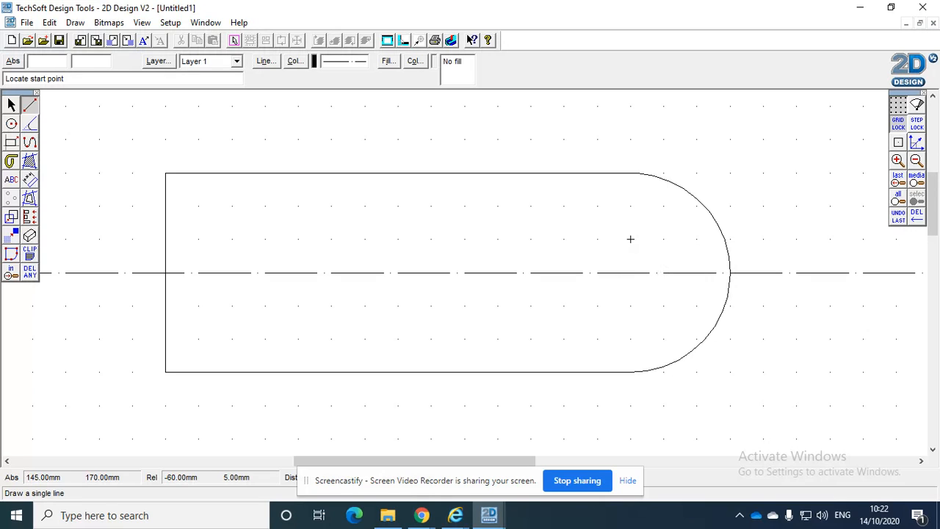
left_click(630, 139)
left_click(630, 439)
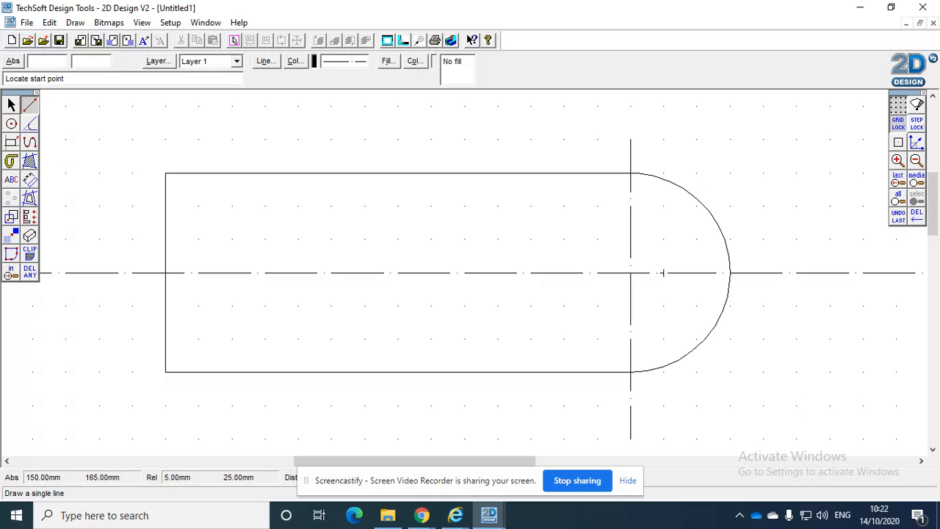
Set the line type to continuous and draw a circle of 5 mm radius centred where the two centre lines cross
left_click(11, 123)
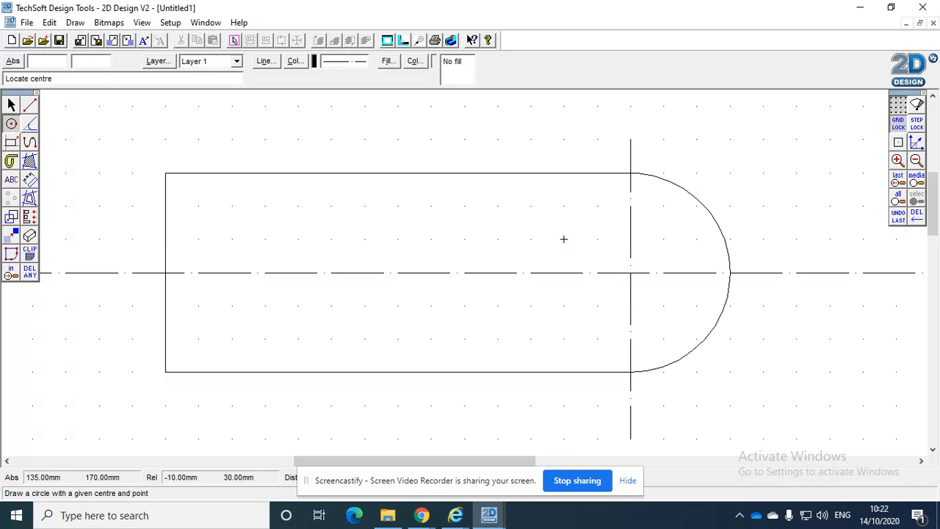
left_click(763, 173)
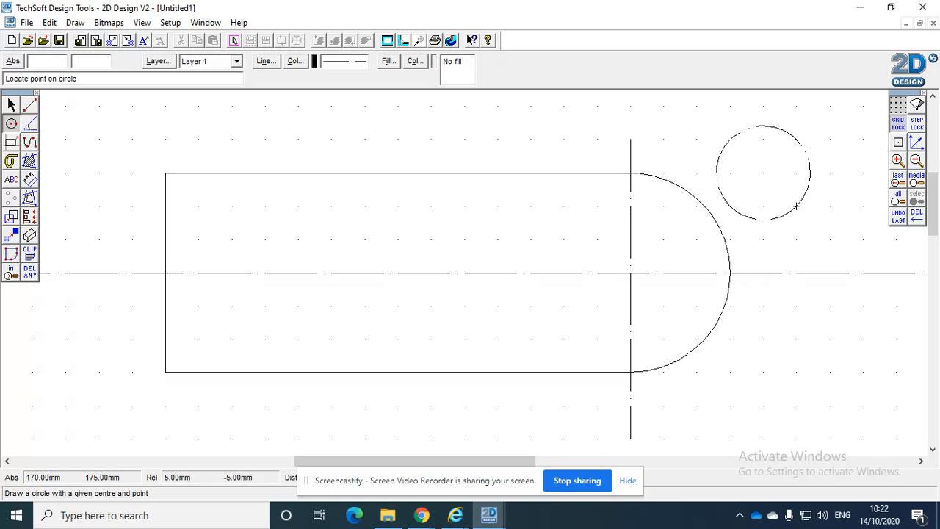
left_click(266, 61)
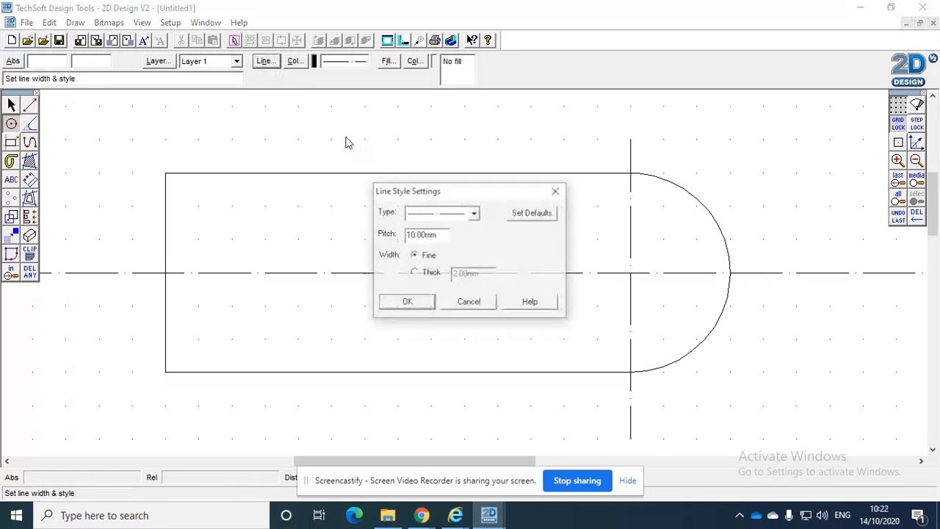
left_click(474, 214)
scroll(478, 253, "up", 2)
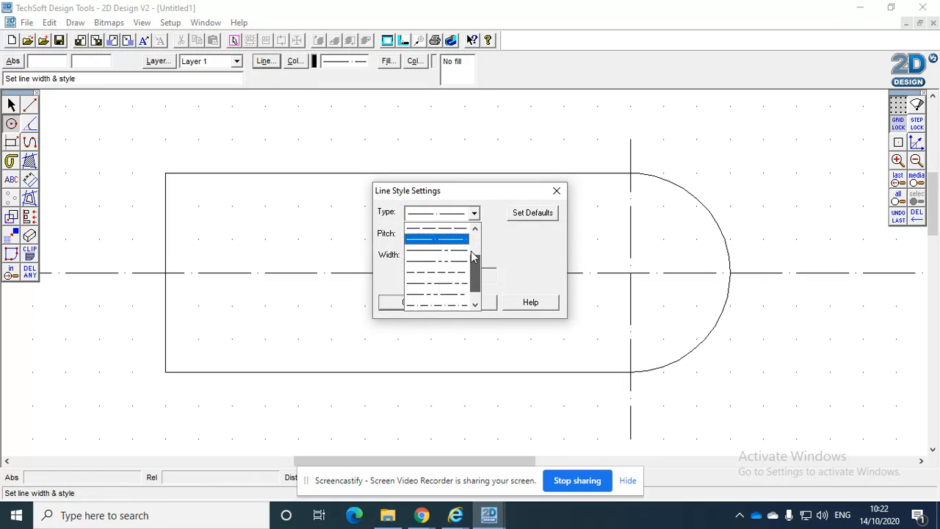
left_click(462, 239)
left_click(405, 301)
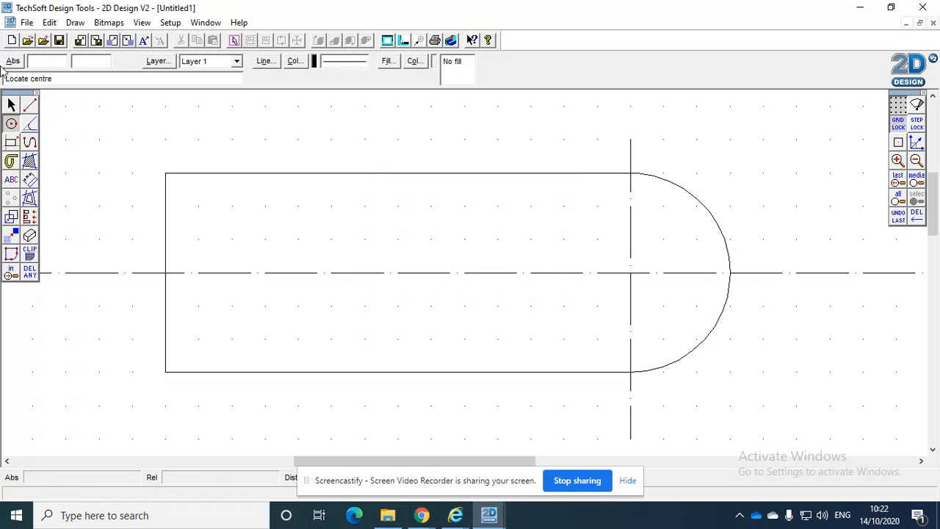
left_click(630, 273)
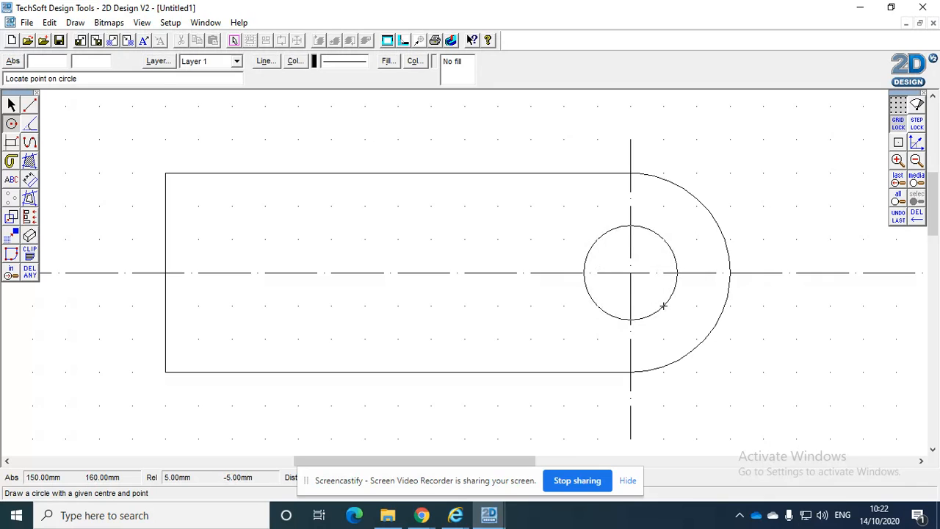
left_click(664, 272)
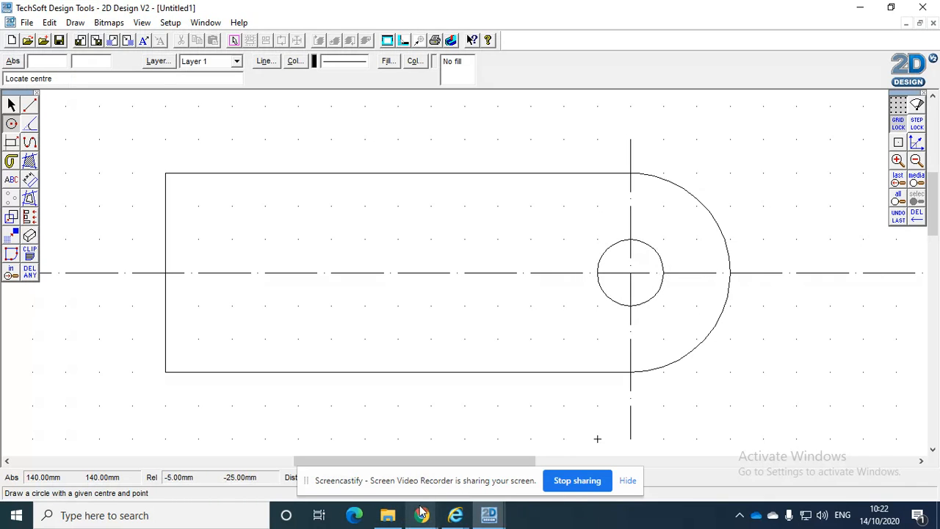
Consult the bottle opener PDF and draw a second circle of 5 mm radius on the horizontal centre line, 50 mm left of the first
mouse_move(423, 516)
left_click(346, 455)
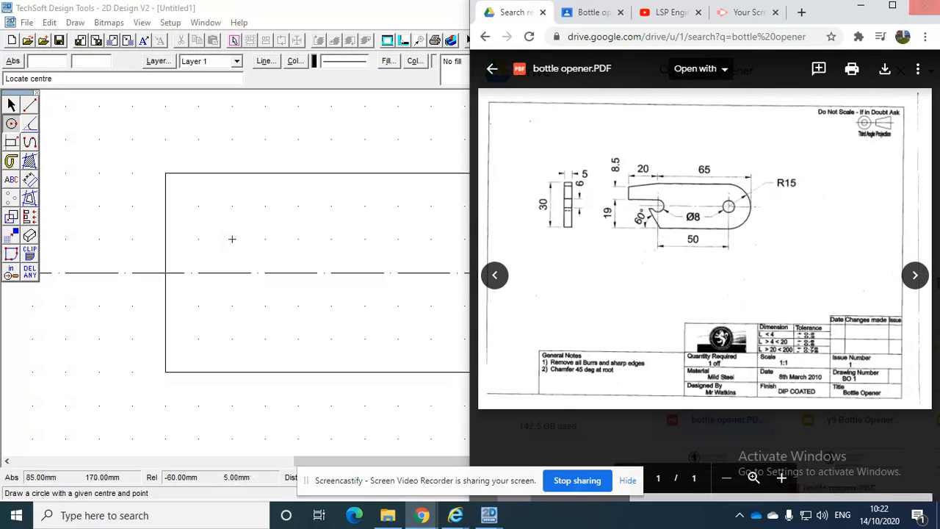
left_click(297, 106)
right_click(664, 307)
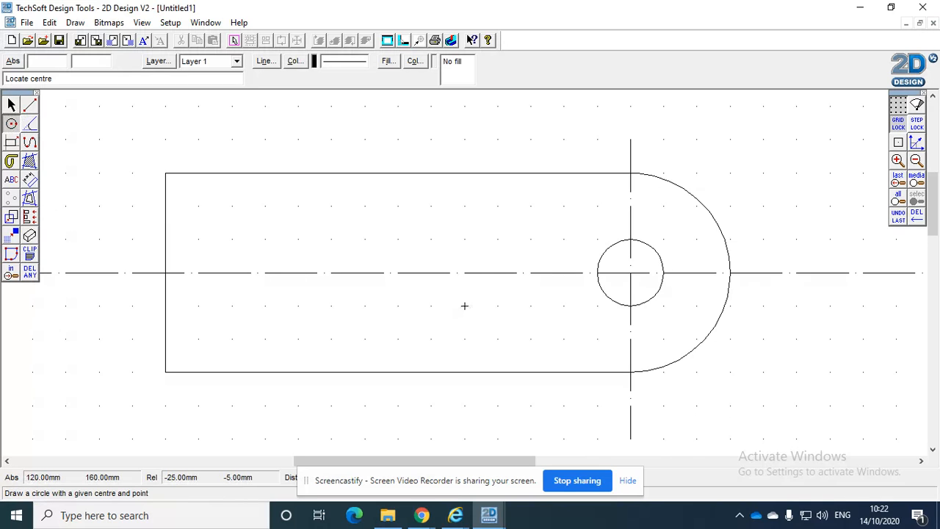
mouse_move(424, 517)
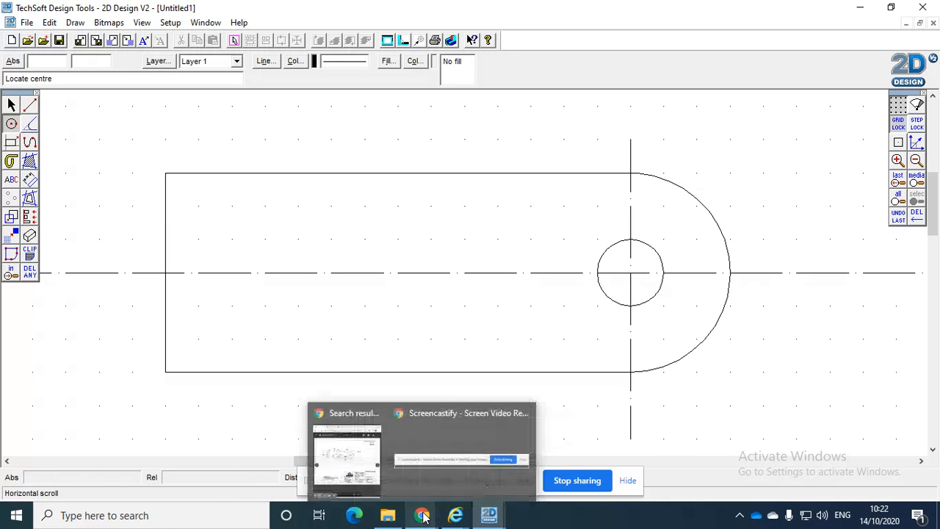
left_click(353, 451)
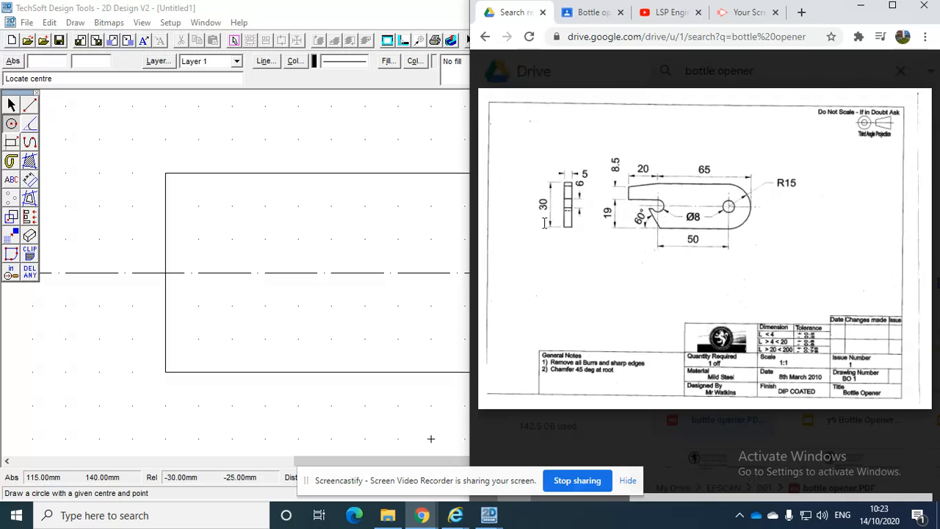
left_click(12, 125)
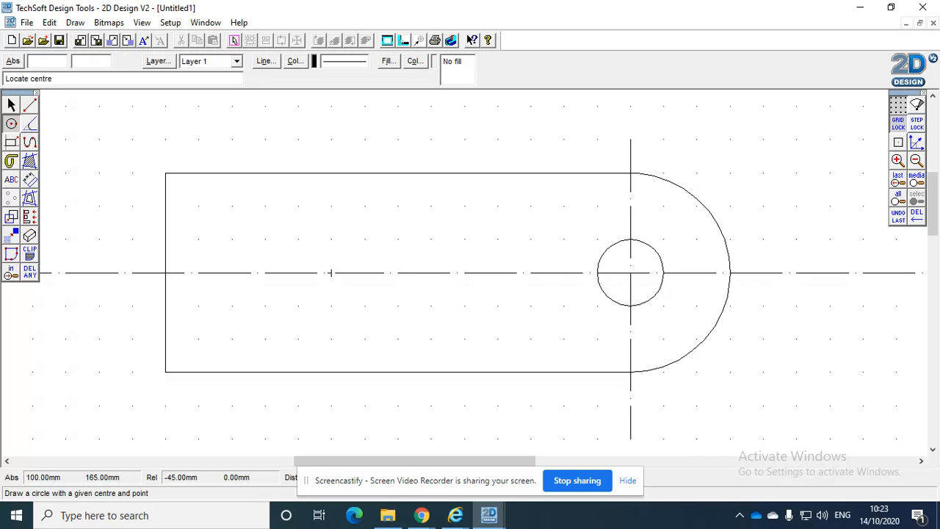
left_click(298, 272)
left_click(331, 272)
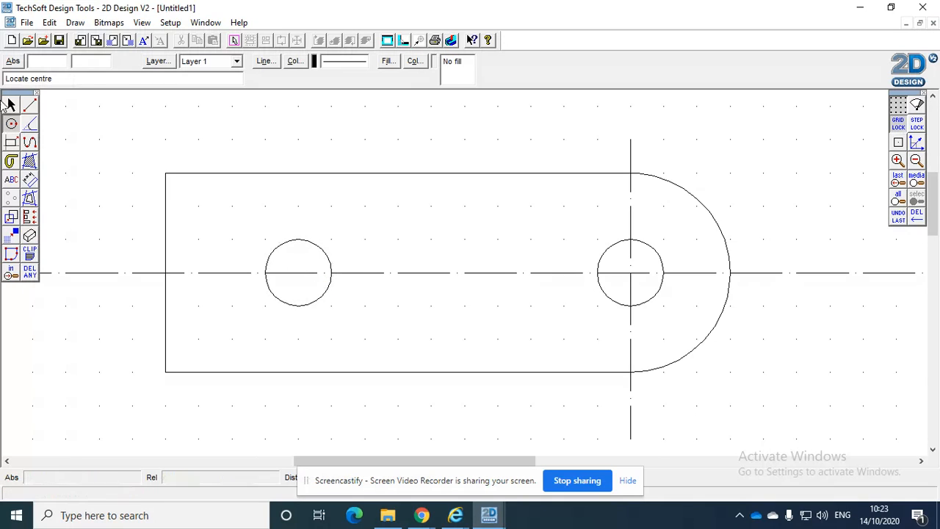
Dimension the horizontal distance between the two circle centres above the outline and delete that dimension
left_click(29, 179)
left_click(69, 181)
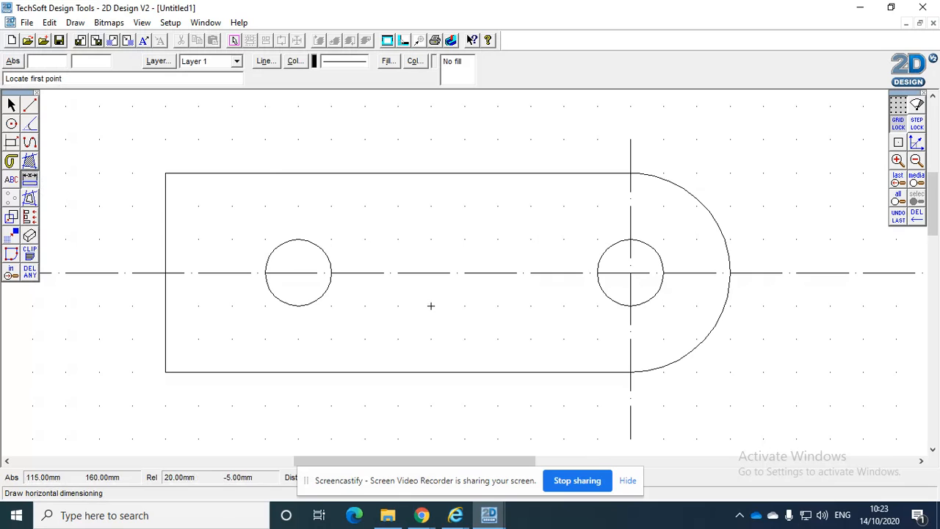
left_click(298, 273)
left_click(630, 272)
left_click(630, 139)
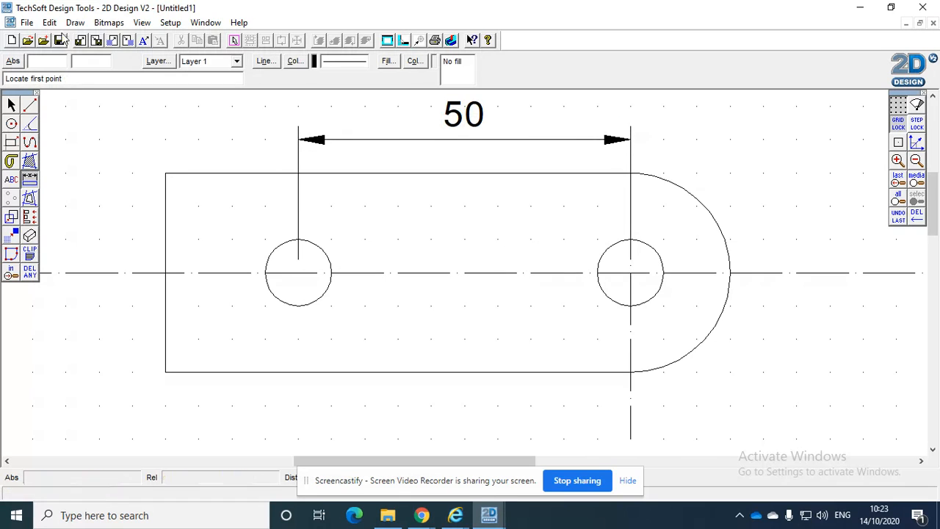
left_click(11, 105)
left_click(454, 138)
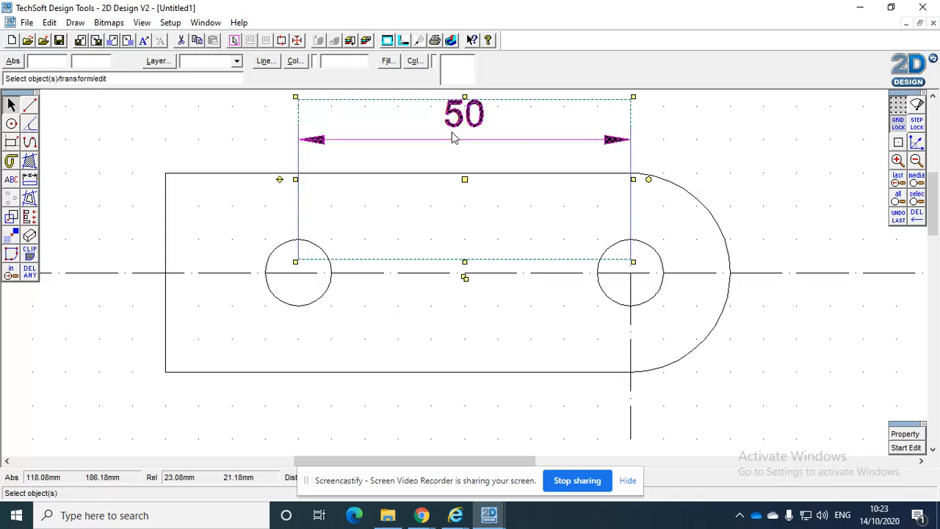
key("Delete")
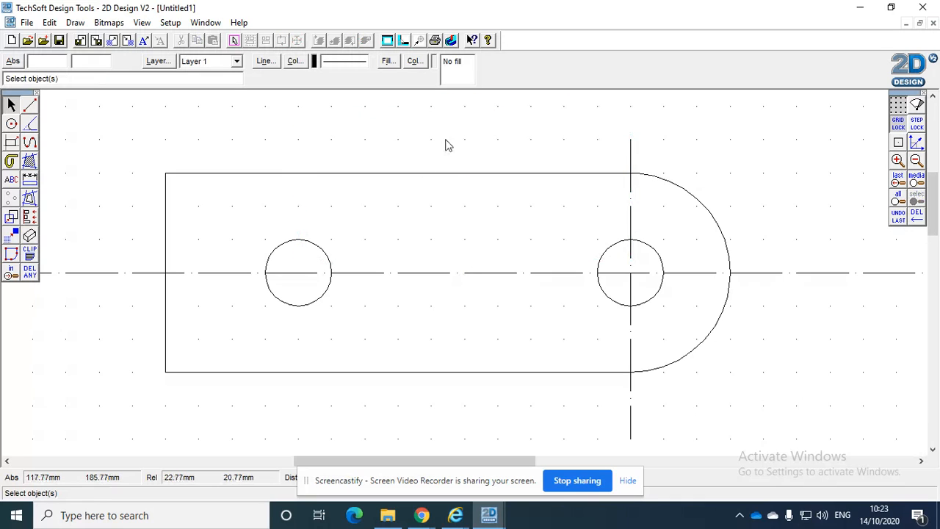
left_click(30, 107)
left_click(30, 106)
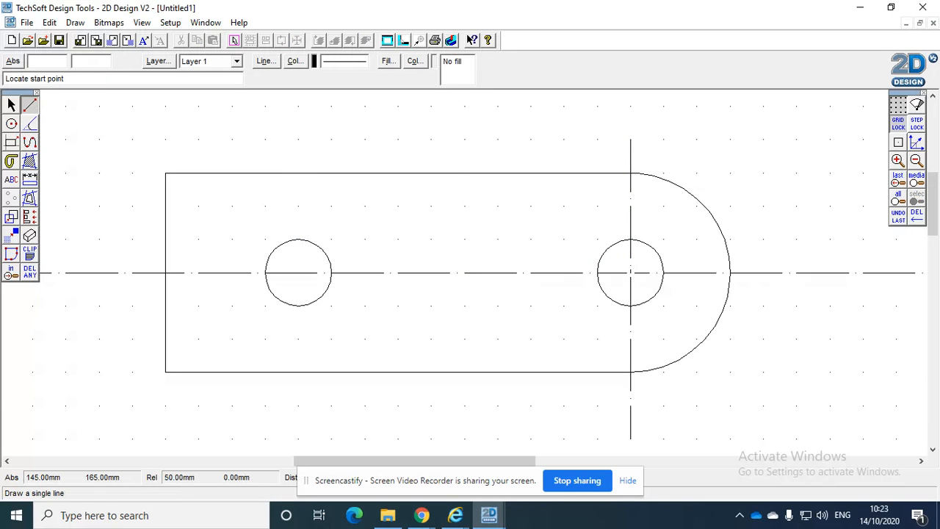
left_click(630, 272)
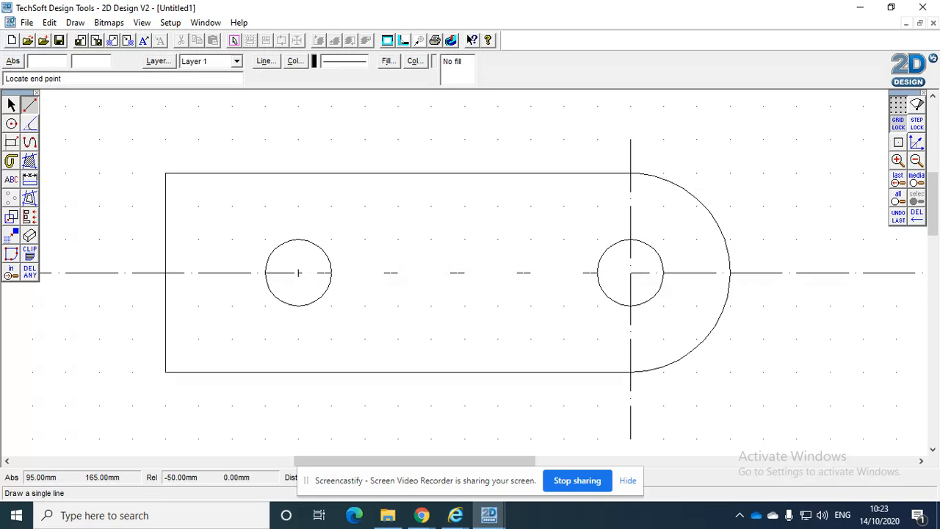
left_click(299, 273)
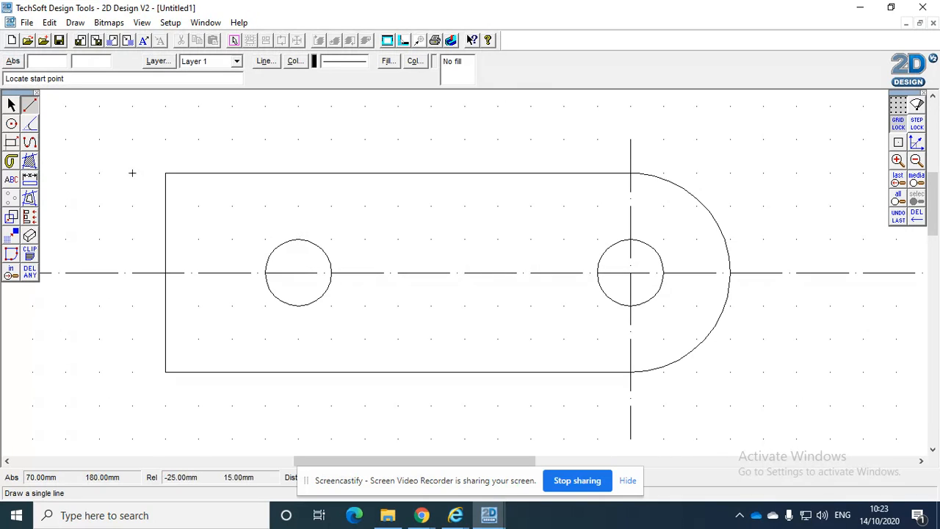
key("Escape")
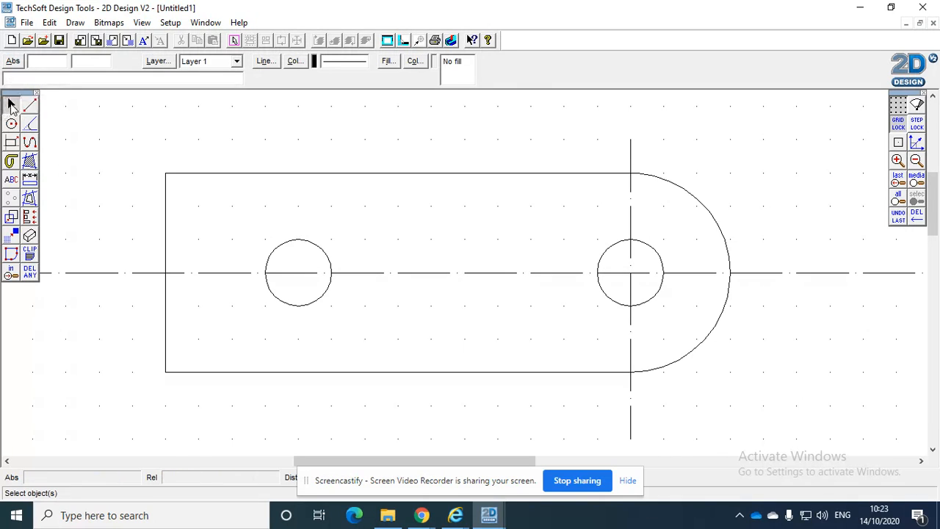
Set the radius of the circle at the rounded end to 4 mm
left_click(318, 250)
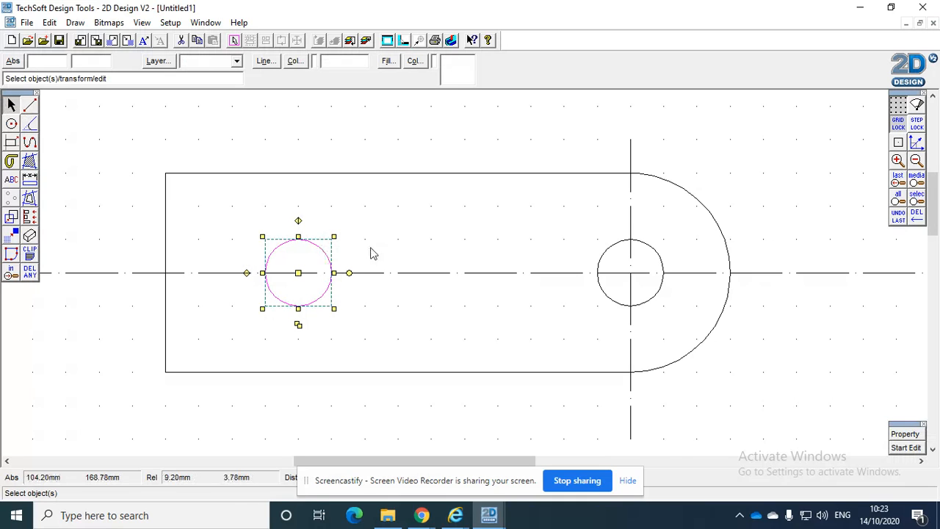
left_click(614, 250, "shift")
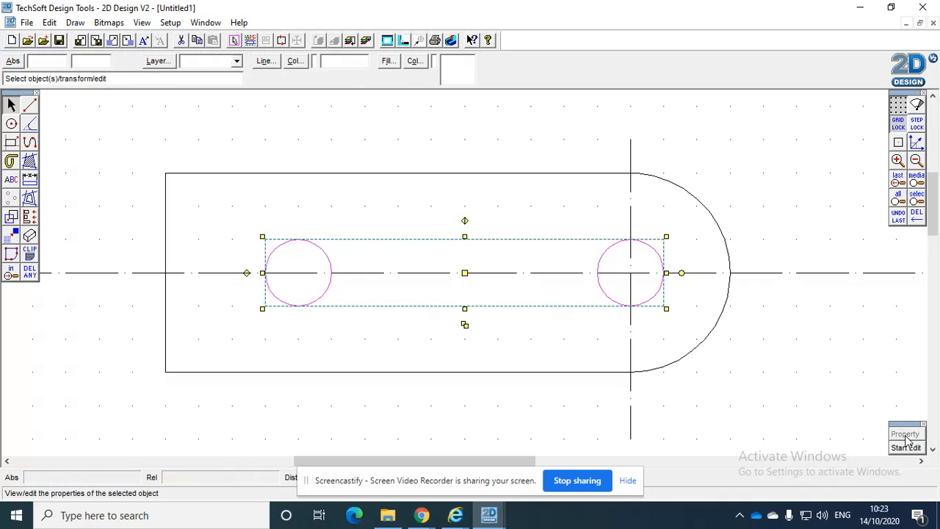
left_click(572, 133)
left_click(617, 252)
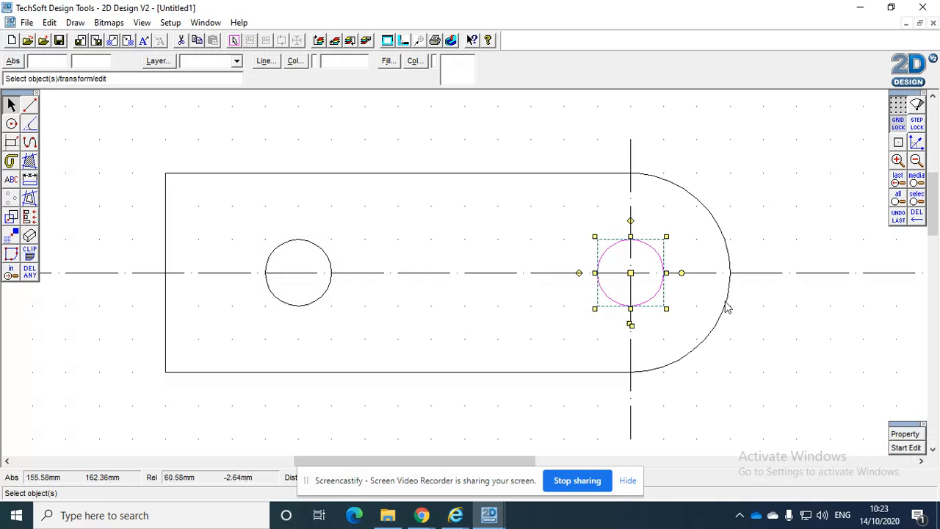
left_click(906, 435)
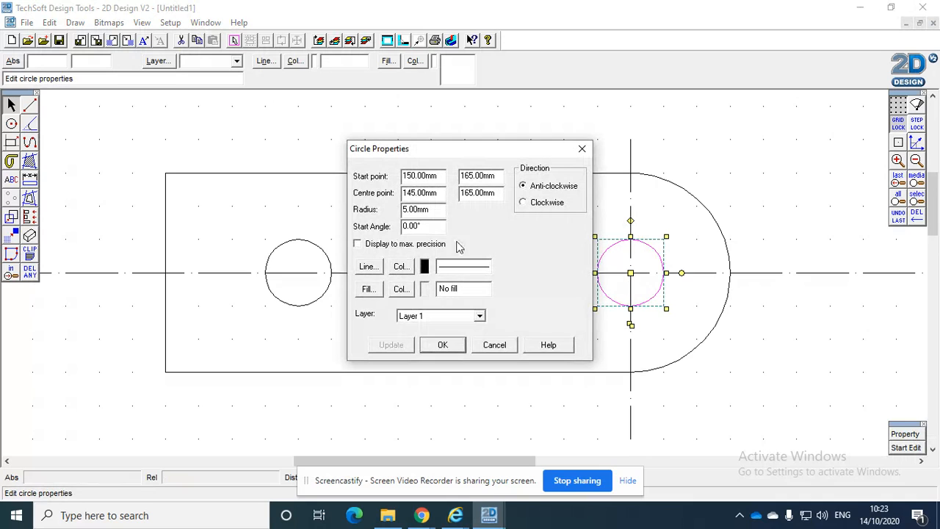
left_click_drag(433, 208, 366, 202)
type("4")
left_click(408, 346)
left_click(460, 346)
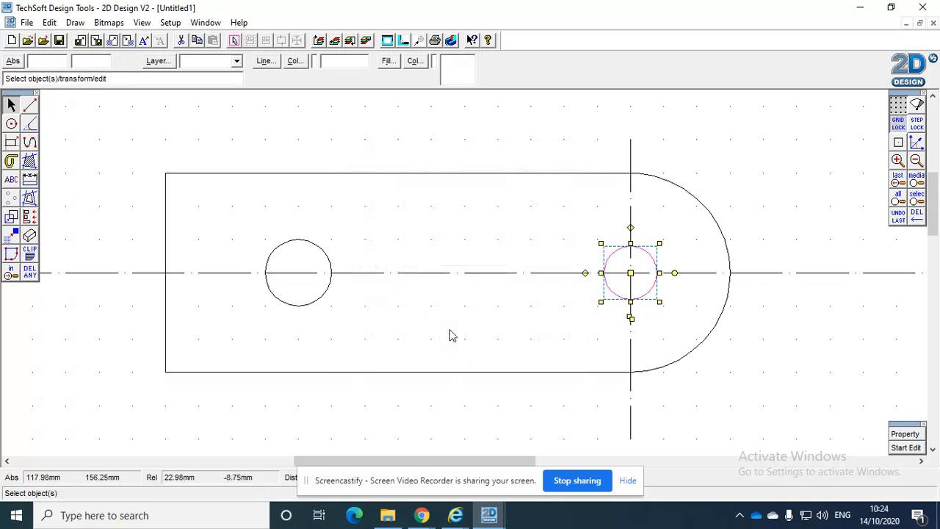
Set the radius of the circle near the square end to 4 mm
left_click(331, 305)
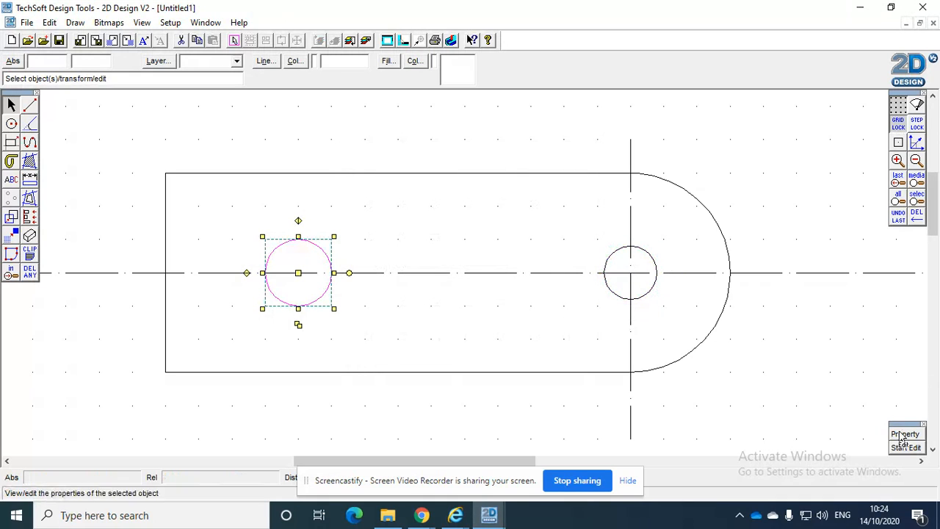
left_click(298, 324)
left_click_drag(439, 209, 311, 200)
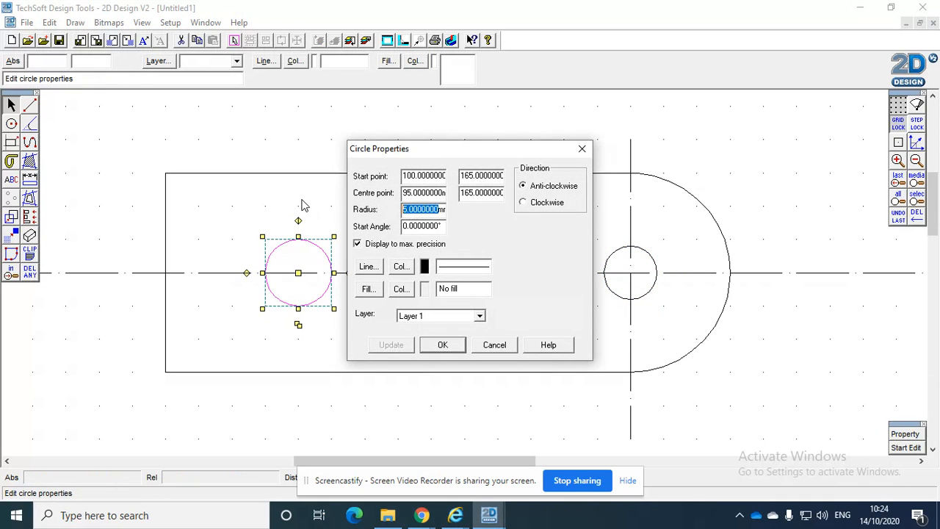
type("4")
left_click(409, 346)
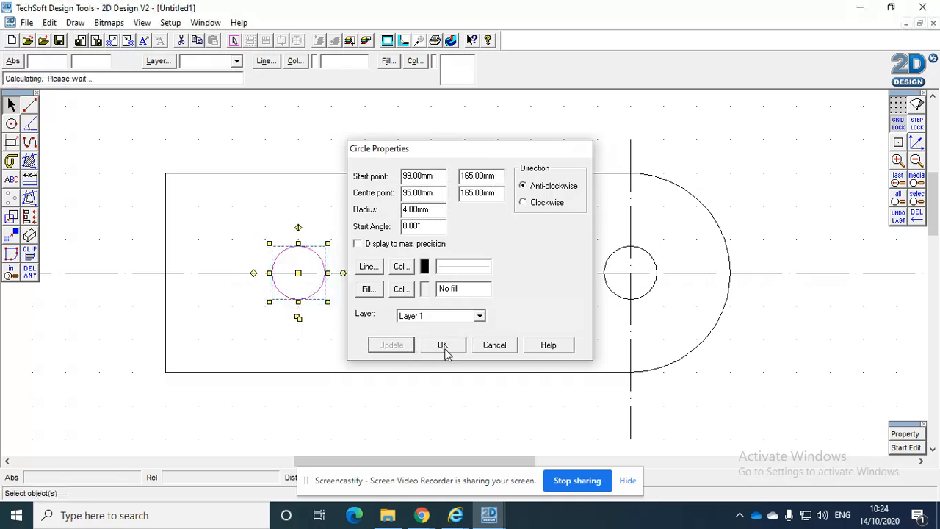
left_click(443, 346)
left_click(769, 179)
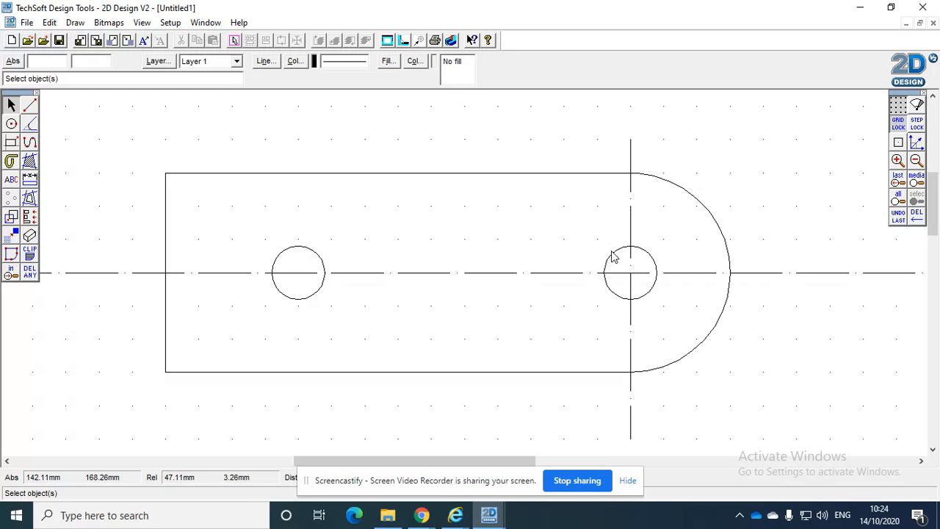
Consult the bottle opener PDF and set the line style for new lines to the dash-dot centre line type with 10 mm pitch
left_click(30, 107)
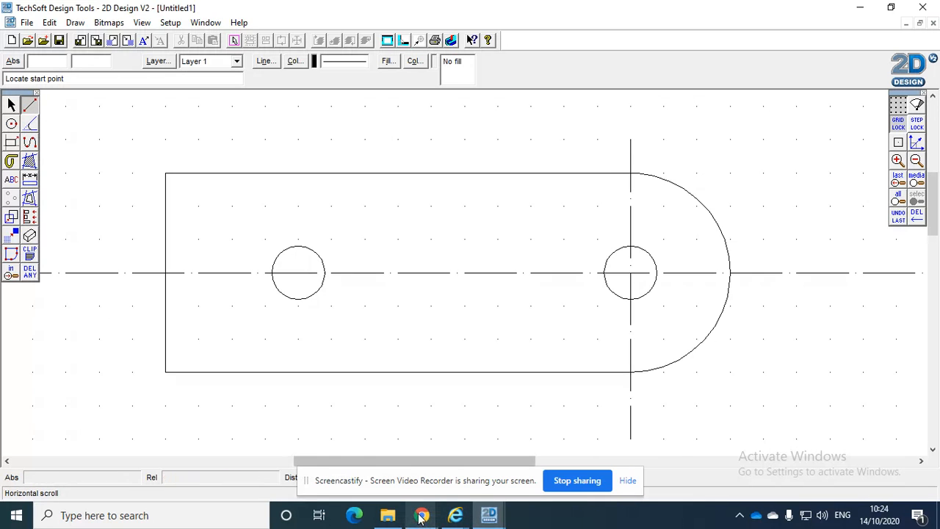
mouse_move(422, 515)
left_click(354, 457)
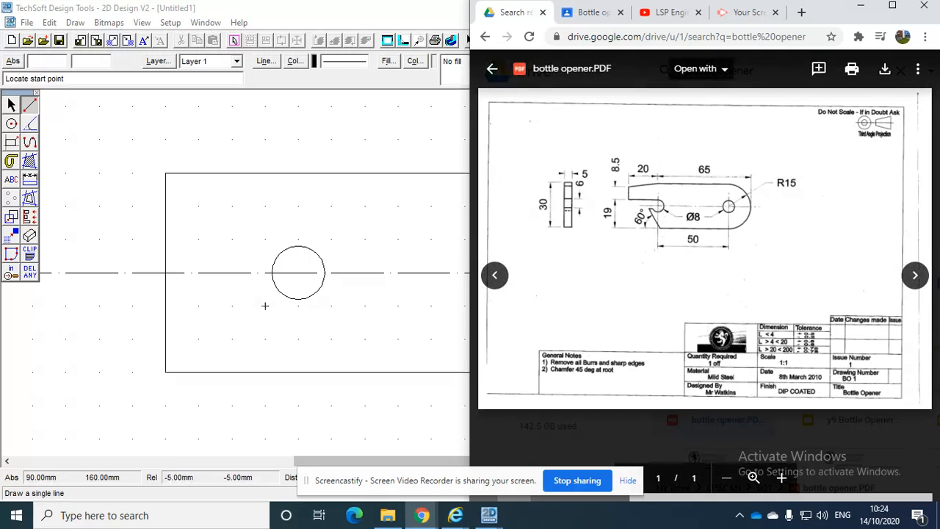
left_click(299, 239)
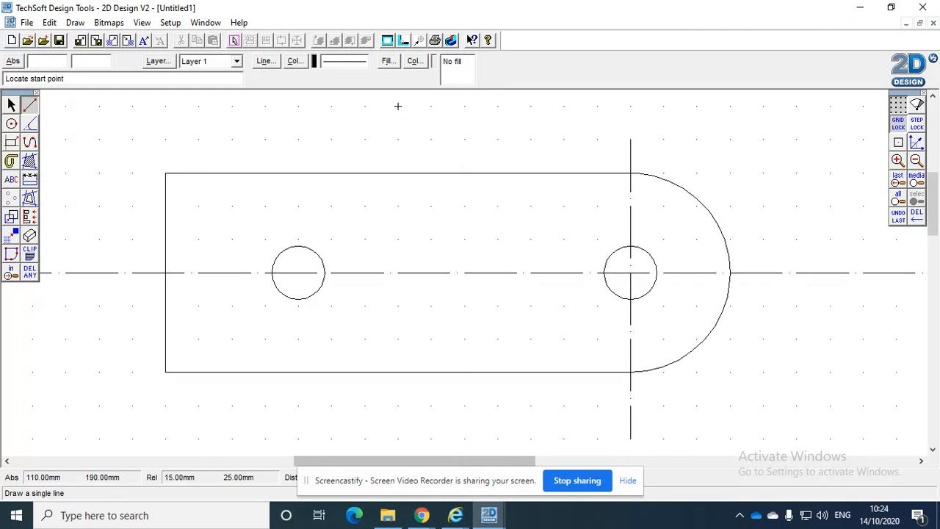
left_click(265, 61)
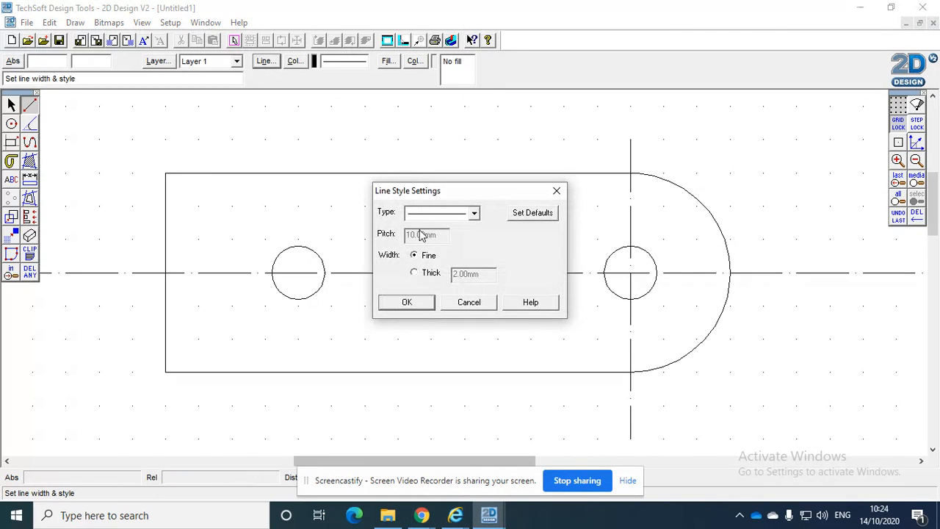
left_click(475, 213)
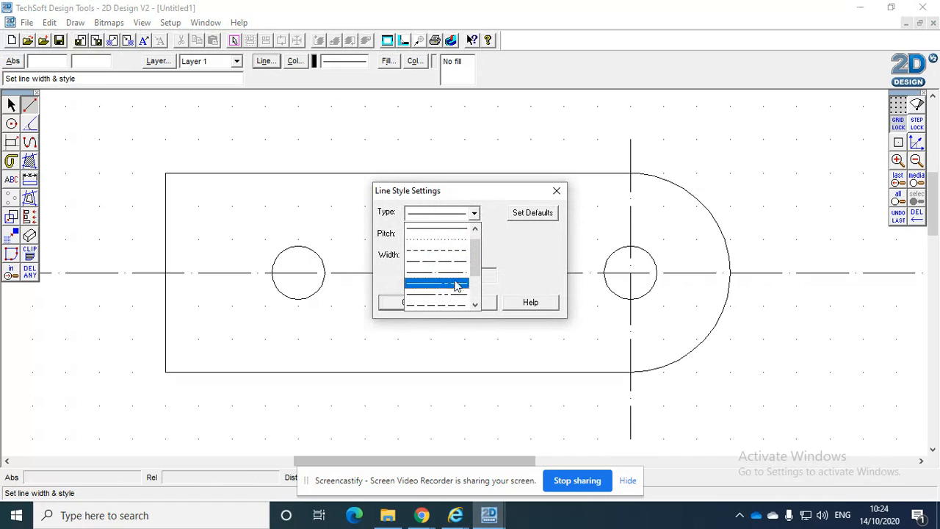
left_click(458, 285)
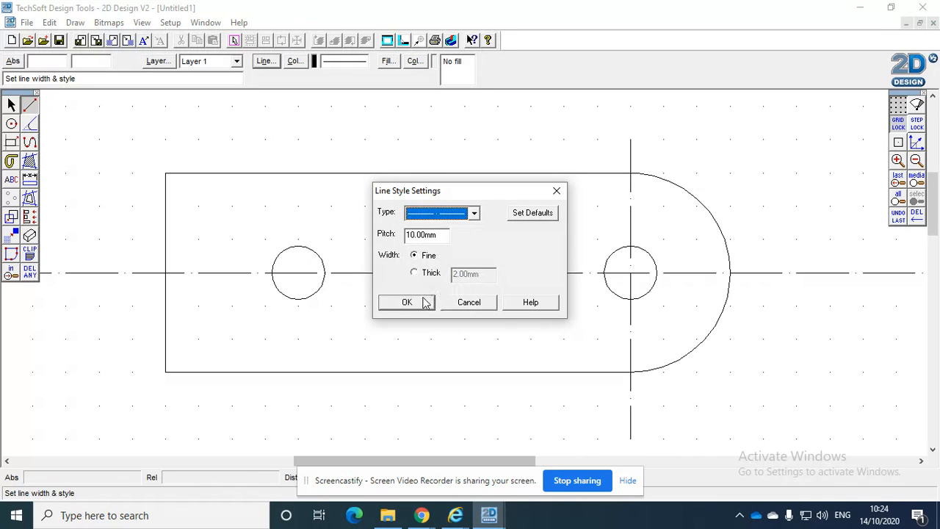
left_click(400, 302)
Try to draw a vertical centre line through the hole near the square end and delete the slanted line
left_click(299, 140)
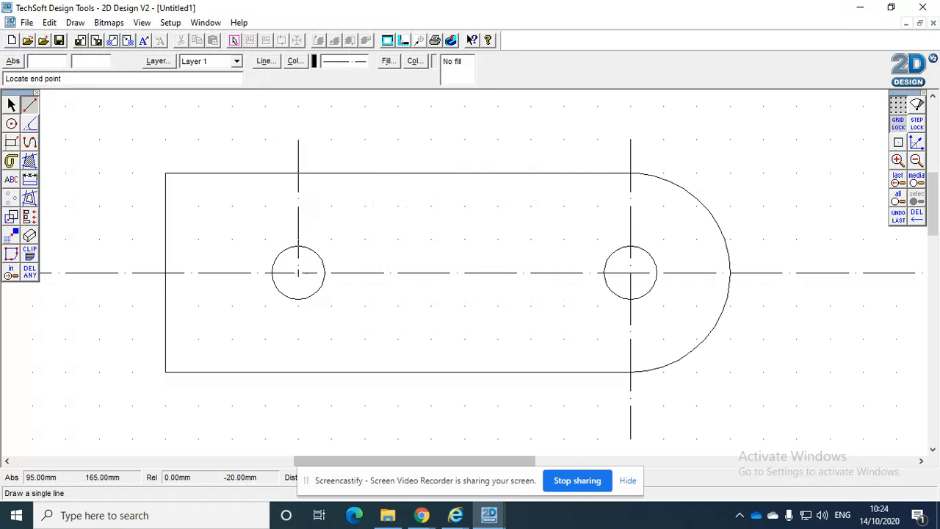
left_click(280, 432)
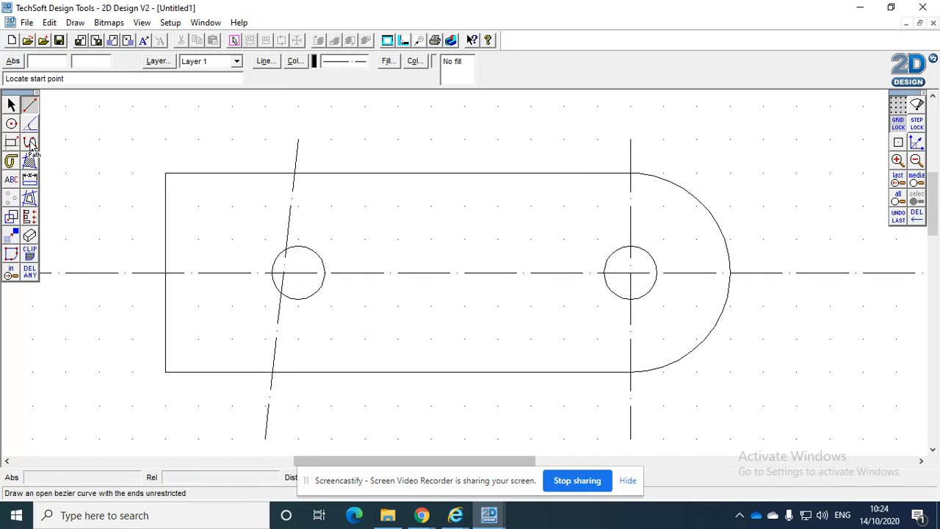
left_click(11, 105)
left_click(298, 156)
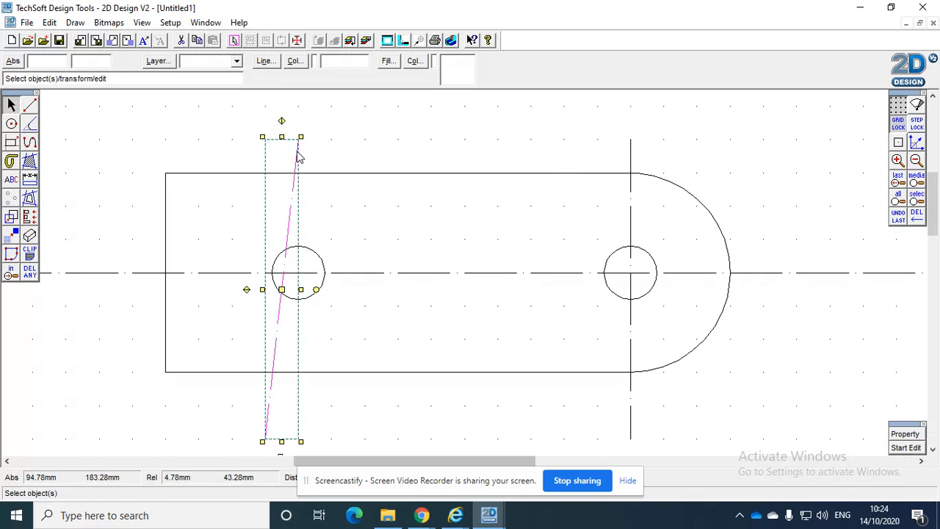
key("Delete")
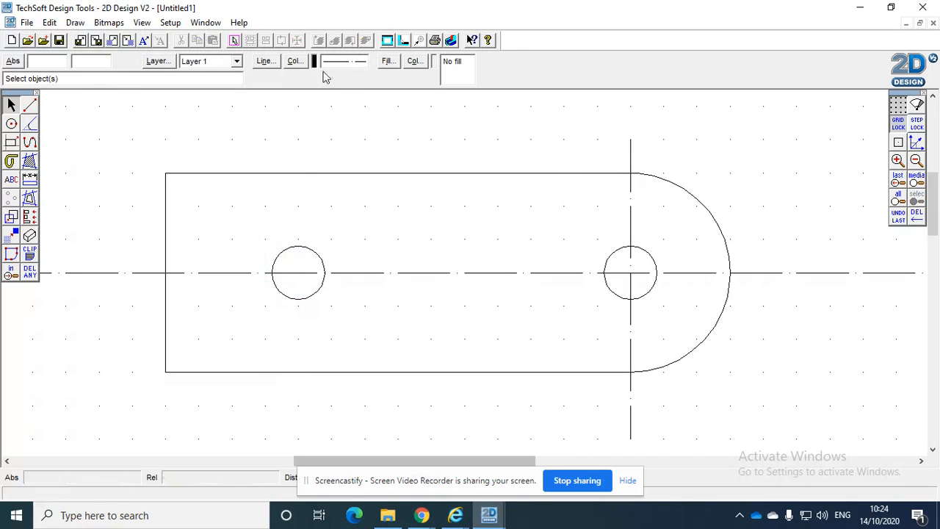
Draw a vertical centre line about 45 mm long through the hole near the square end, extending beyond both long edges
left_click(265, 61)
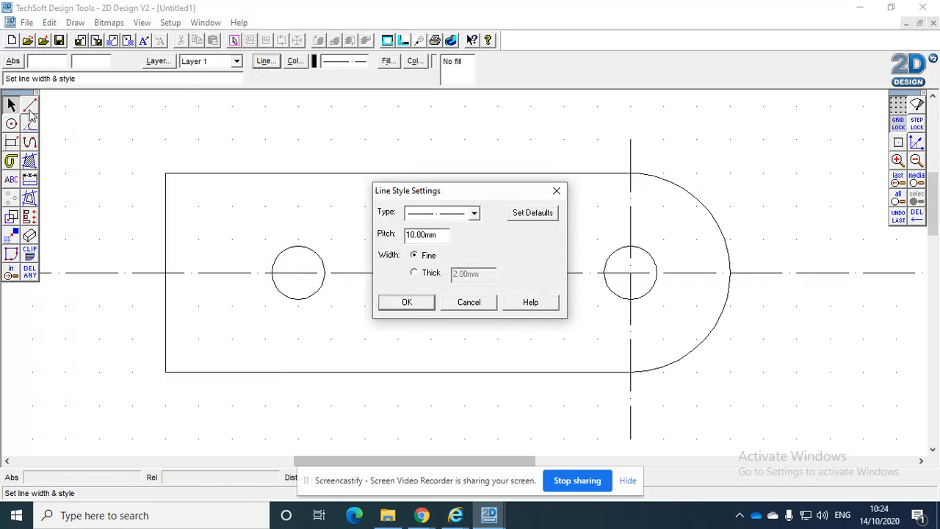
left_click(407, 302)
left_click(29, 105)
left_click(298, 140)
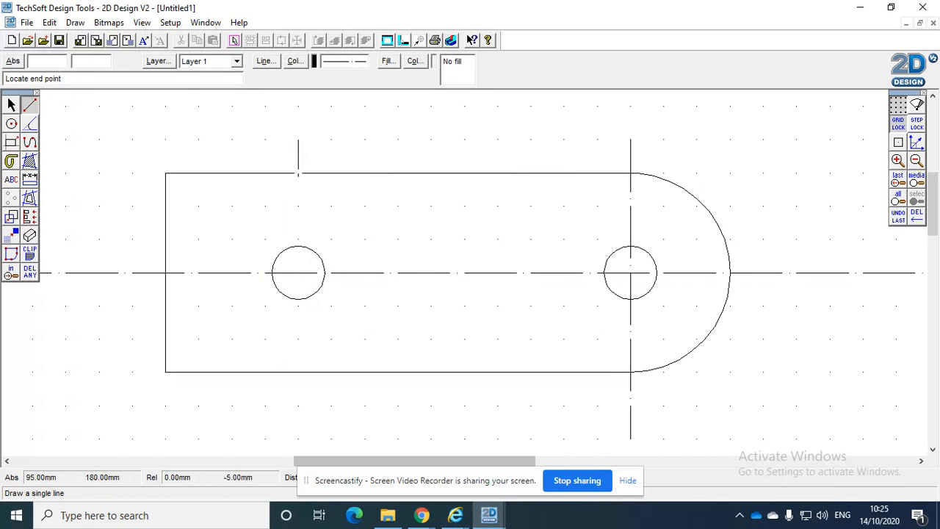
left_click(297, 439)
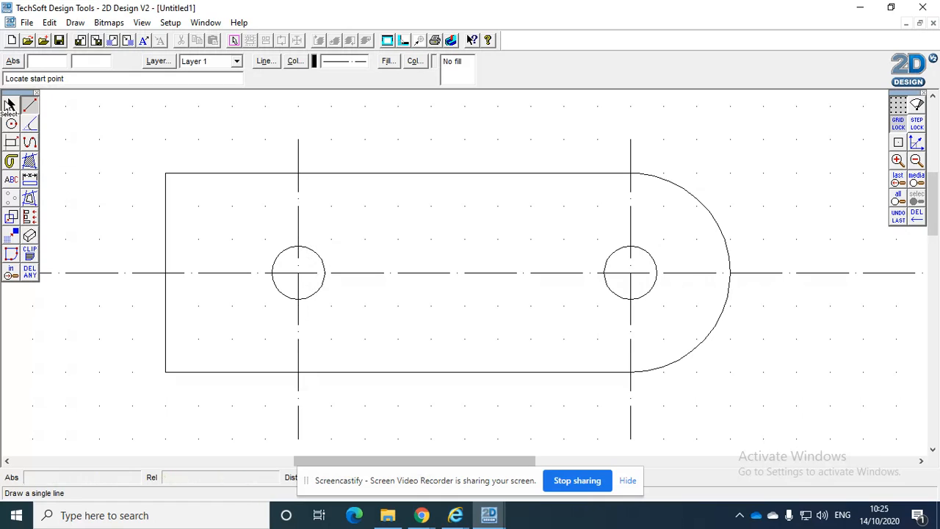
Draw a sloping solid line from the upper edge at the square-end hole's centre line to the square end, 5 mm below its upper corner
left_click(265, 61)
left_click(474, 213)
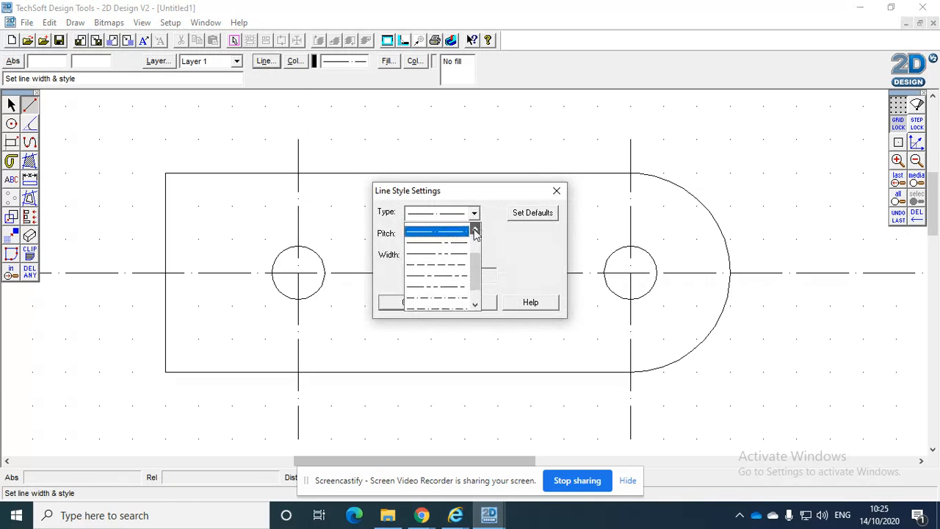
left_click(467, 227)
left_click(475, 214)
left_click_drag(474, 257, 474, 235)
left_click(454, 239)
left_click(410, 302)
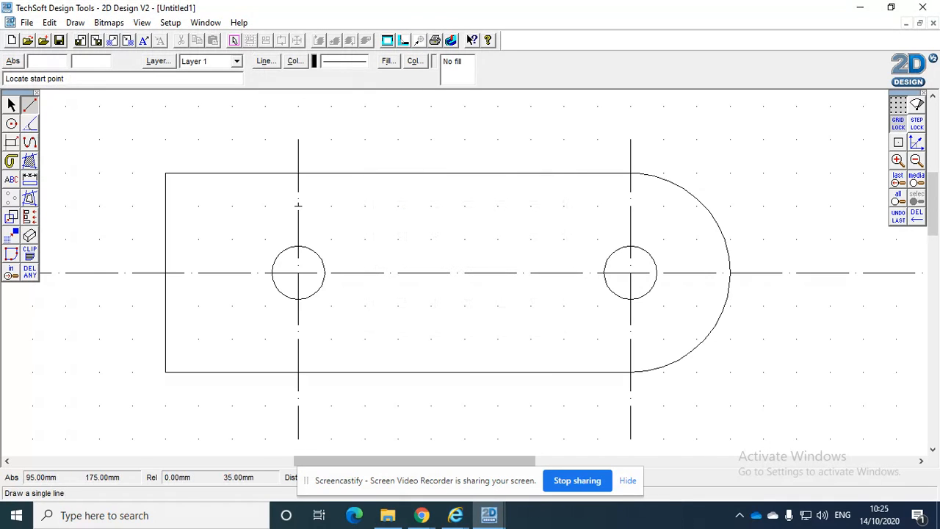
left_click(297, 173)
left_click(165, 206)
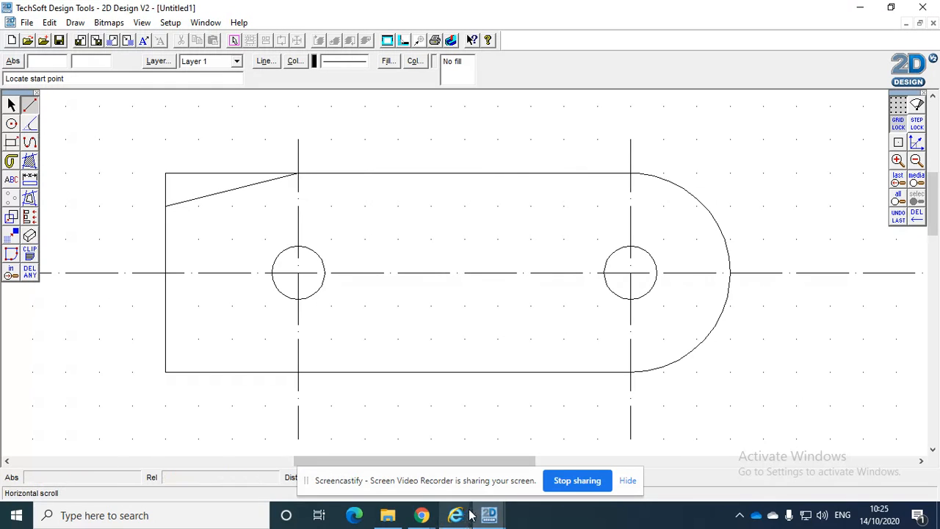
Consult the PDF, switch to Step Lock and draw a horizontal line about 22 mm long from the top of the square-end hole past the square end
mouse_move(422, 515)
left_click(348, 460)
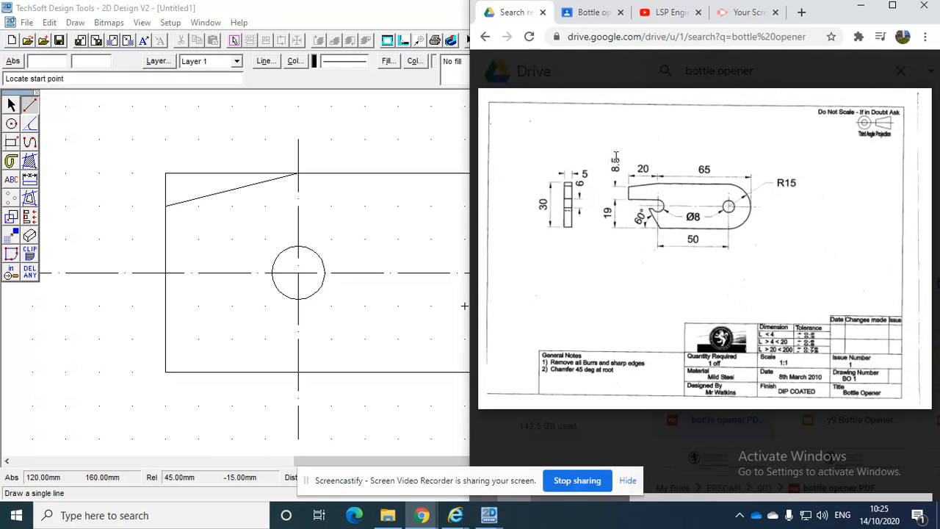
left_click(30, 109)
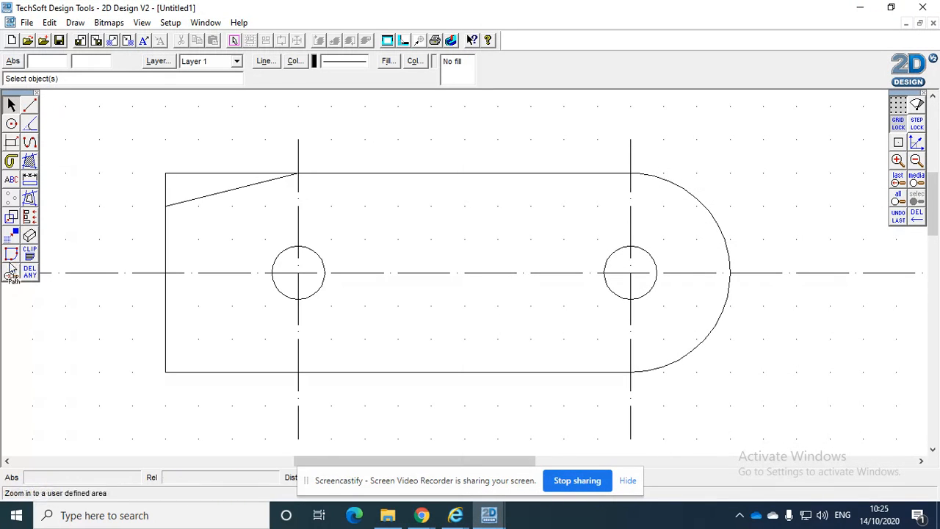
left_click(29, 105)
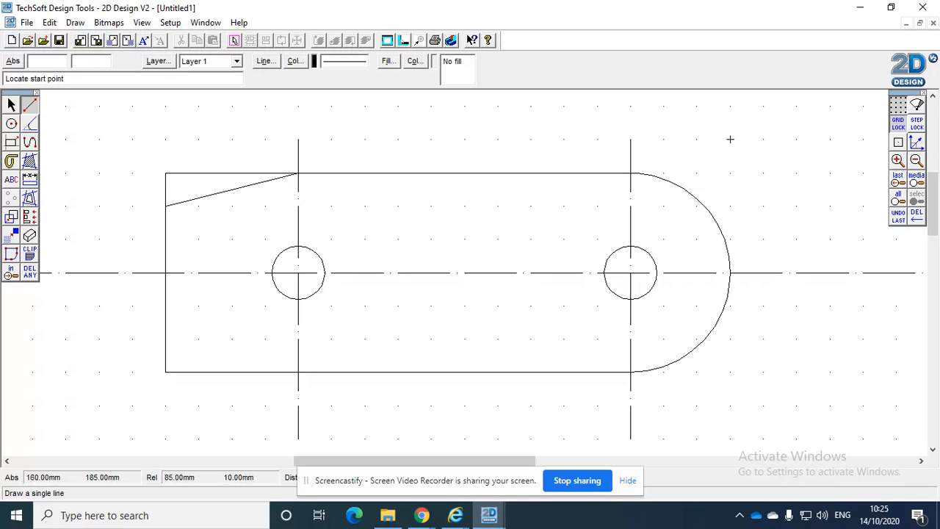
left_click(919, 126)
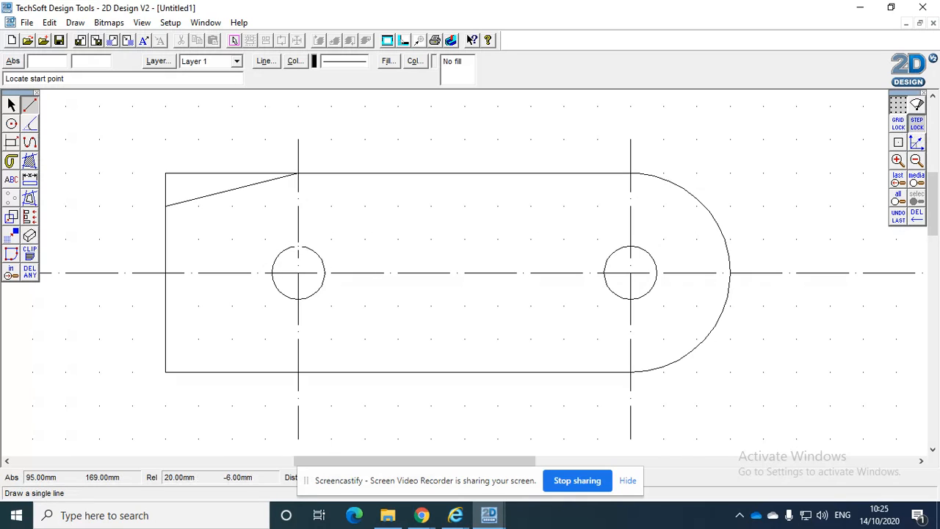
left_click(293, 246)
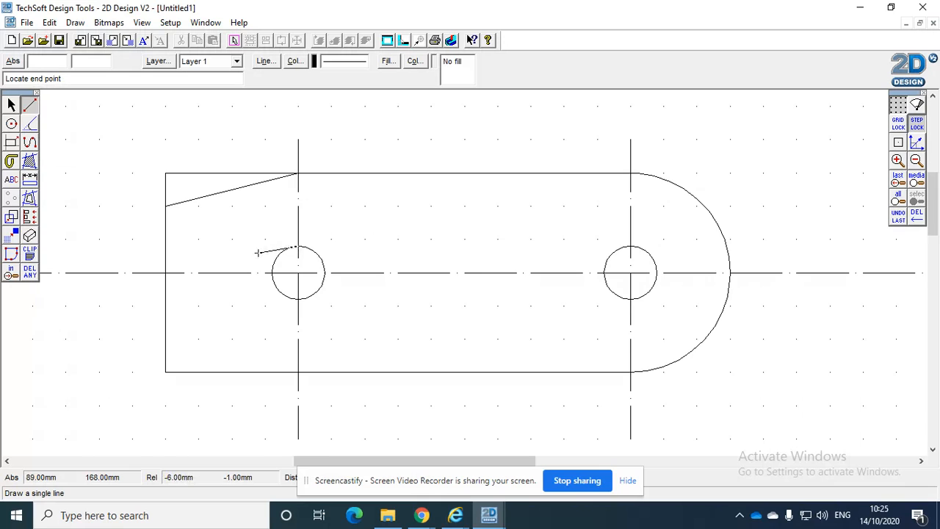
left_click(152, 246)
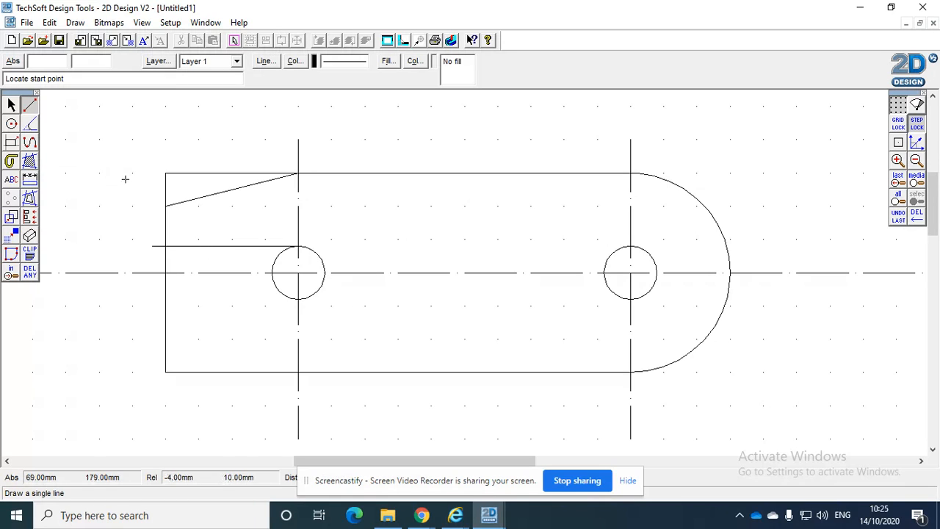
left_click(29, 126)
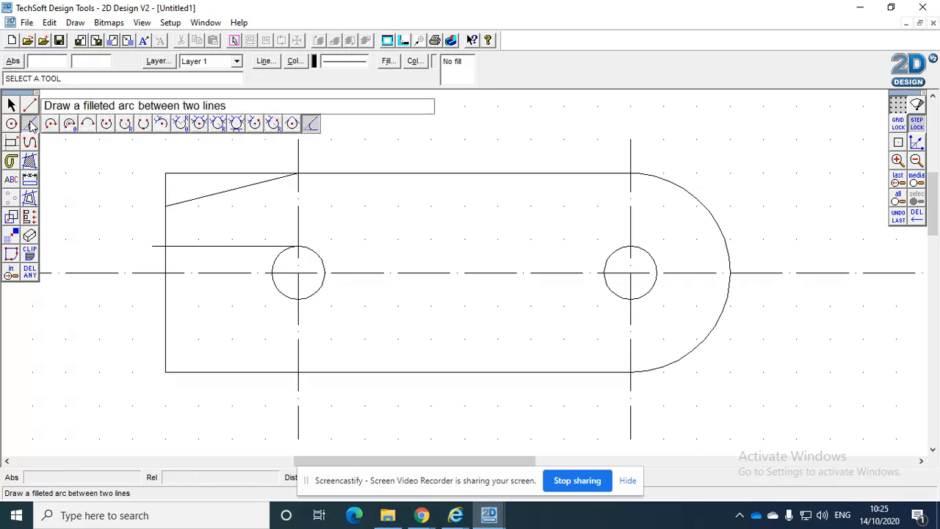
left_click(30, 127)
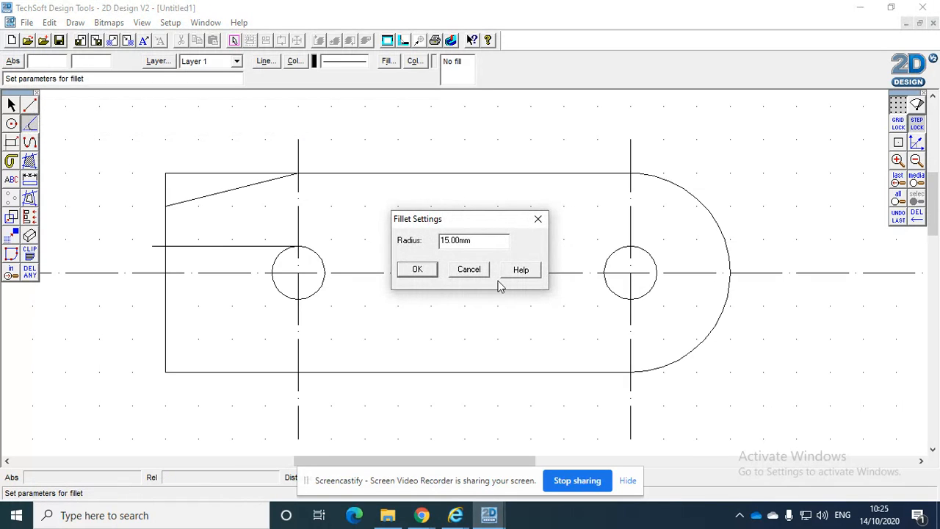
left_click(419, 269)
Choose the tool for a line at a given angle to another line and set its angle to 60°
left_click(30, 107)
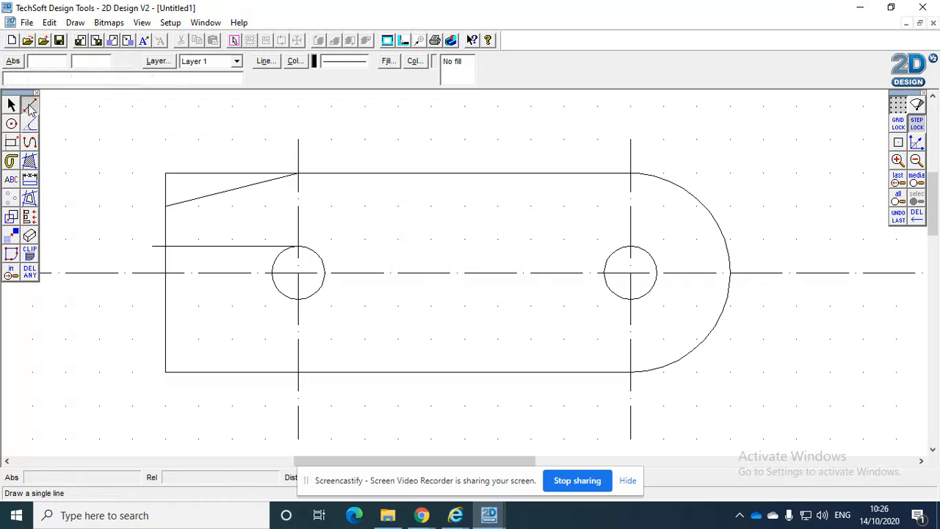
left_click(29, 107)
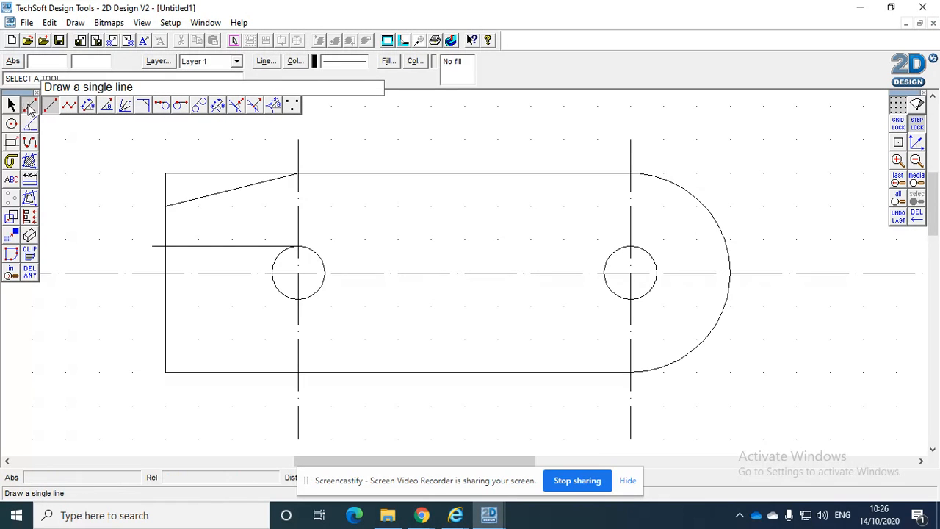
double_click(116, 106)
left_click(482, 255)
left_click_drag(483, 255, 409, 253)
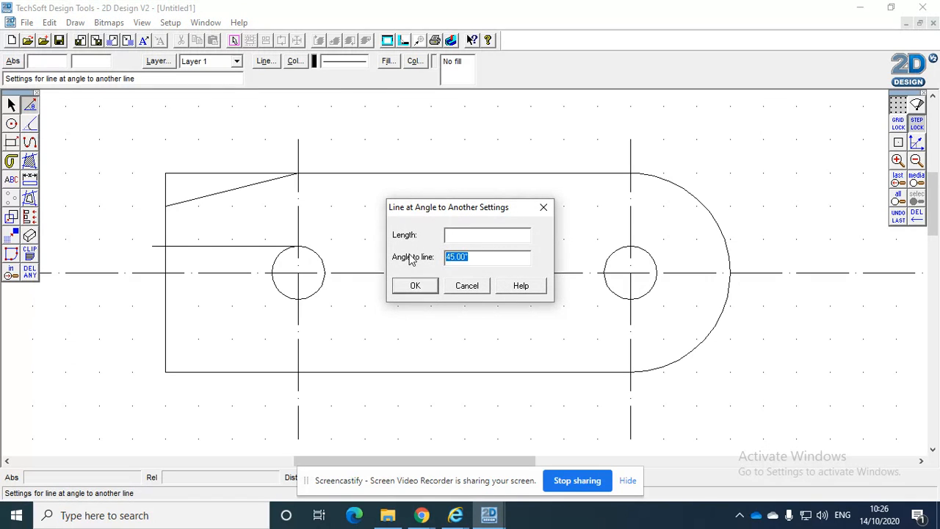
type("60")
left_click(415, 287)
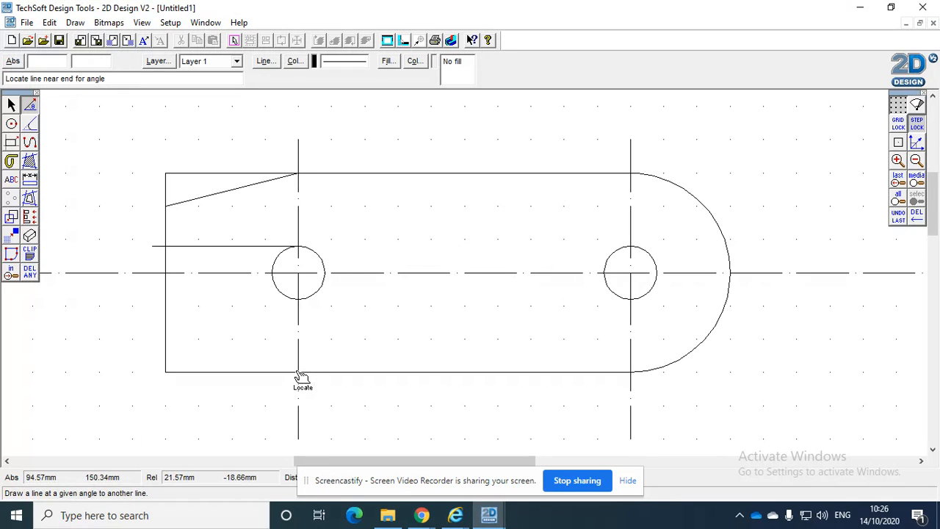
Check the notch in the PDF drawing and try to draw a 60° line from the lower edge
left_click(422, 515)
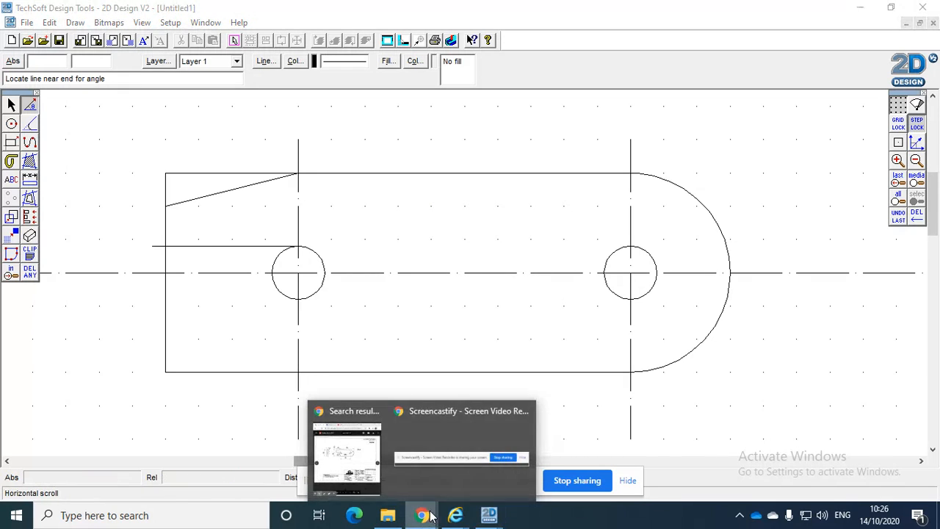
left_click(360, 465)
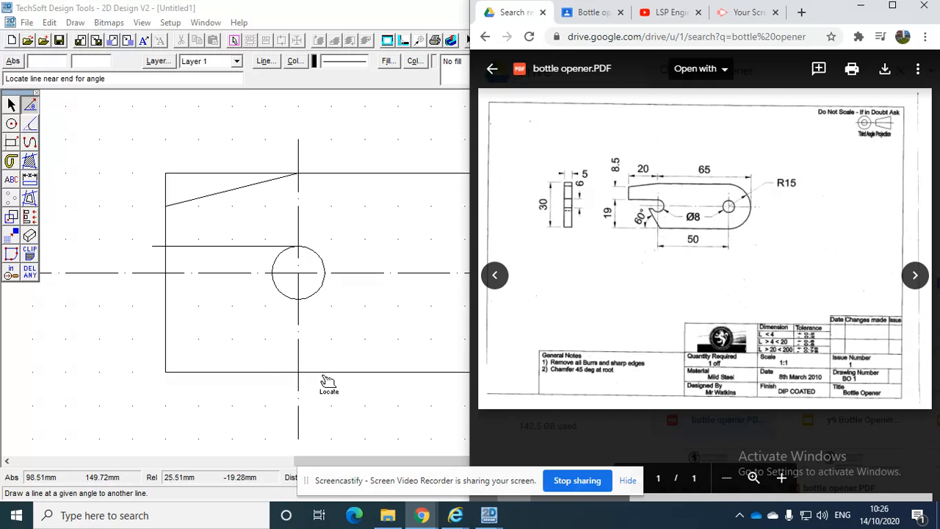
left_click(261, 372)
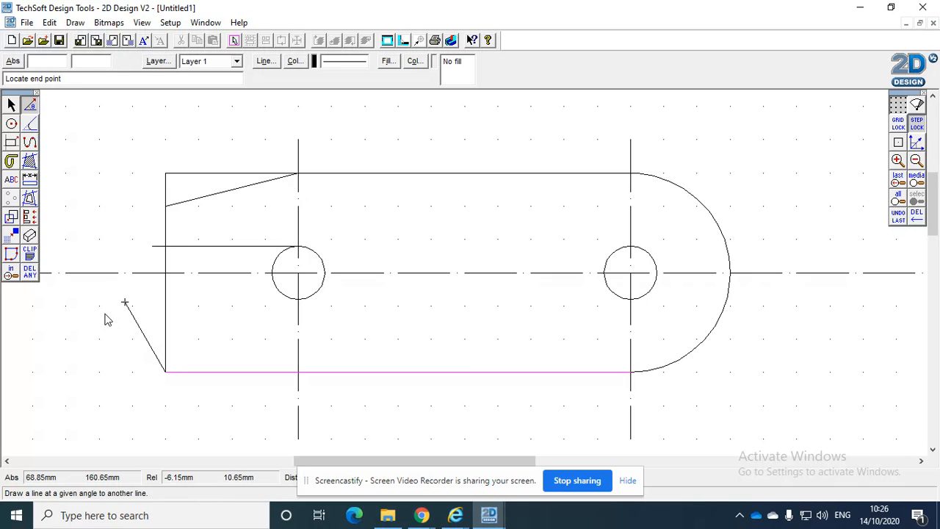
mouse_move(423, 516)
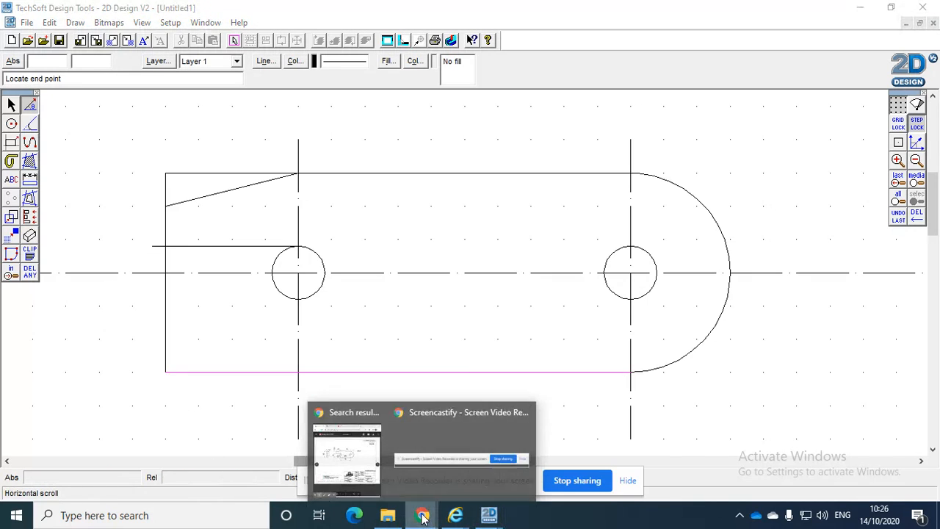
left_click(351, 459)
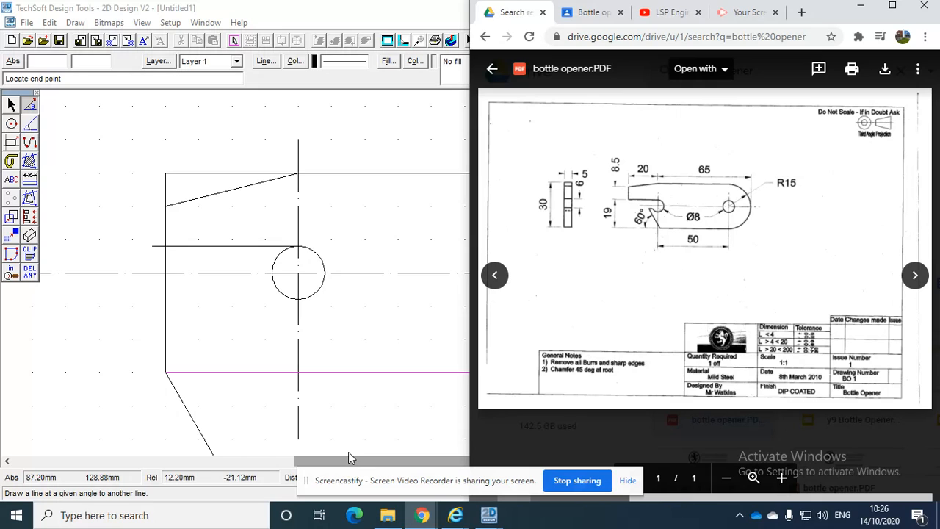
left_click(122, 312)
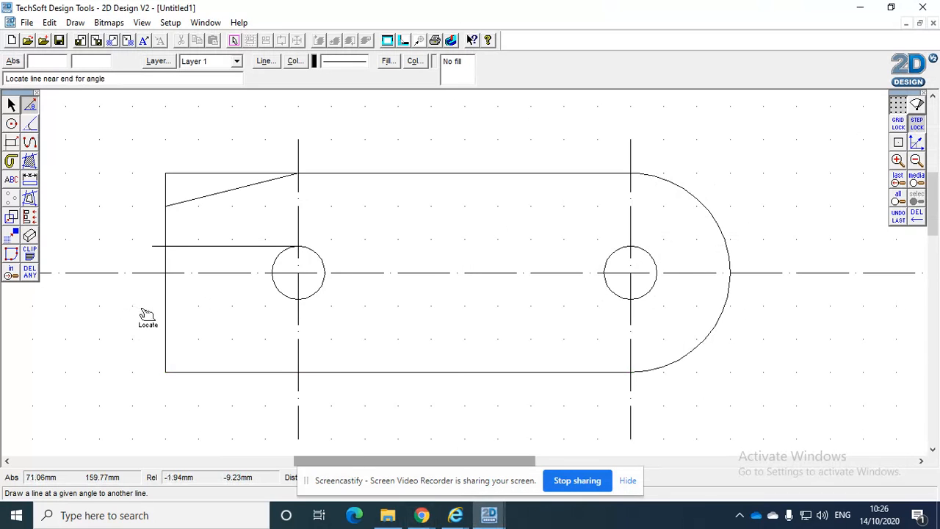
left_click(301, 379)
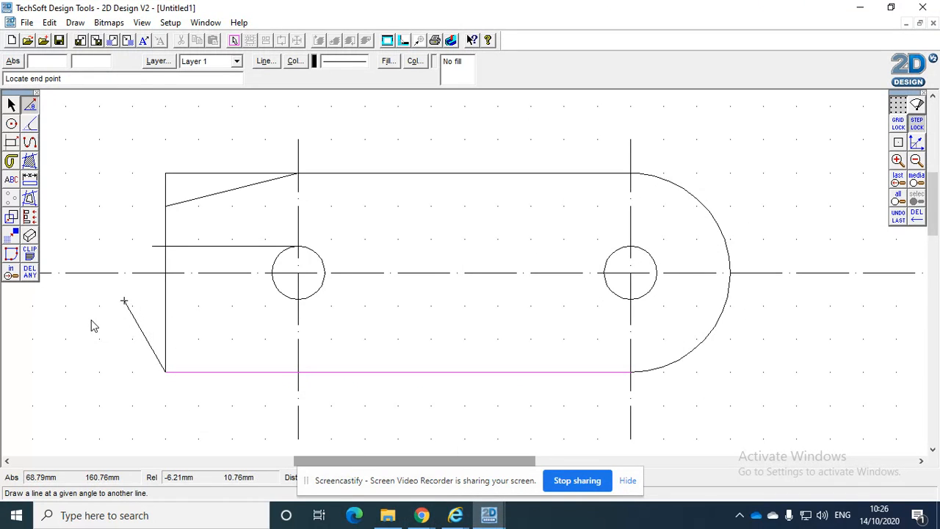
left_click(31, 107)
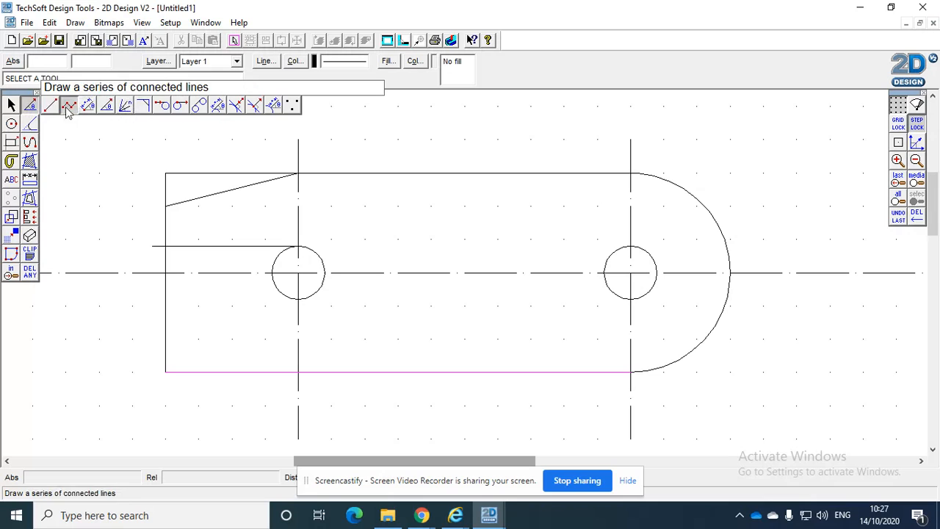
left_click(107, 107)
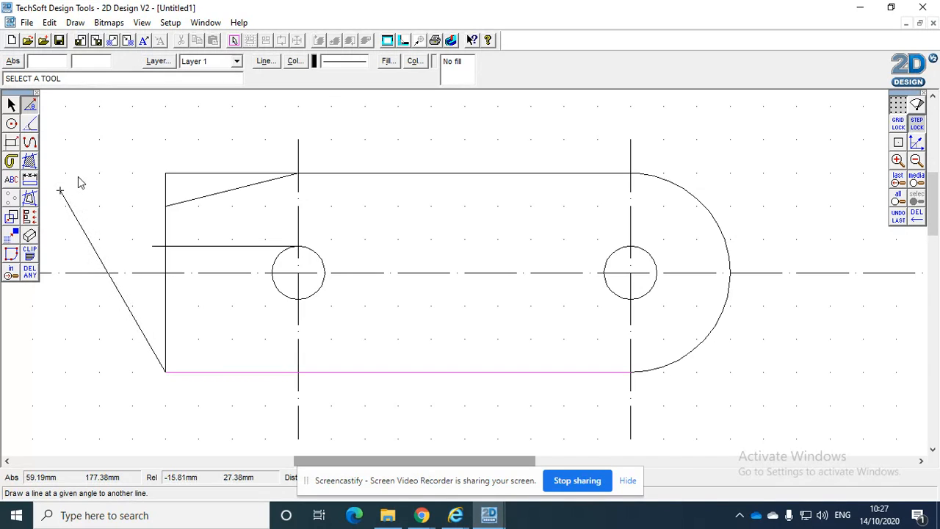
left_click(32, 107)
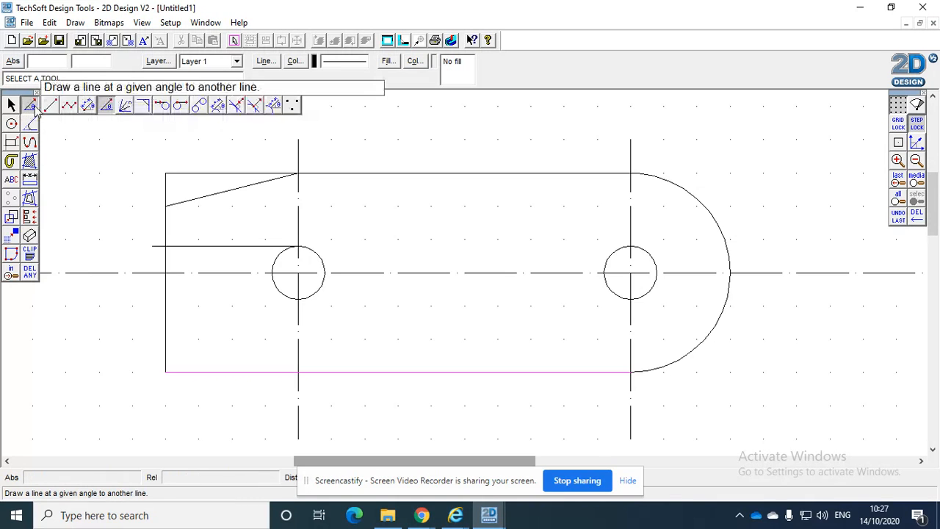
left_click(50, 107)
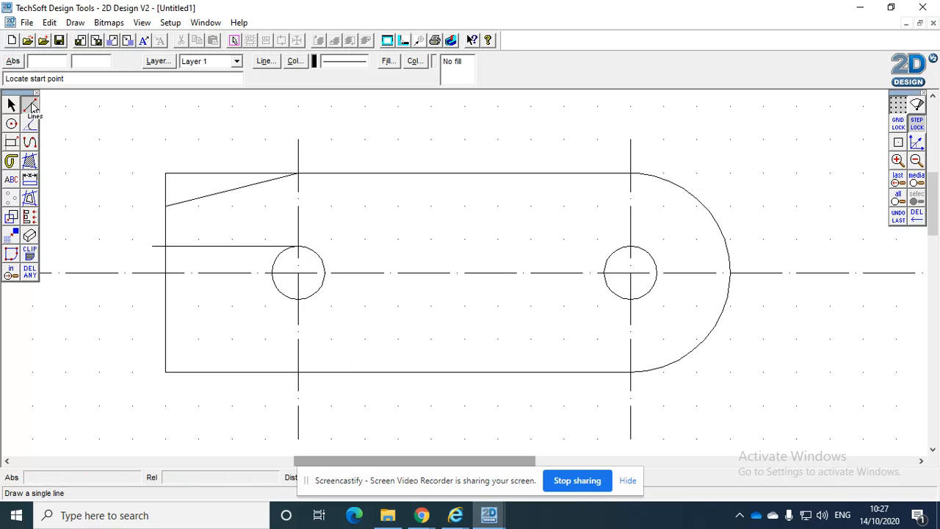
Draw a 15 mm line at 60° to the lower edge, starting at the lower corner of the square end
left_click(30, 106)
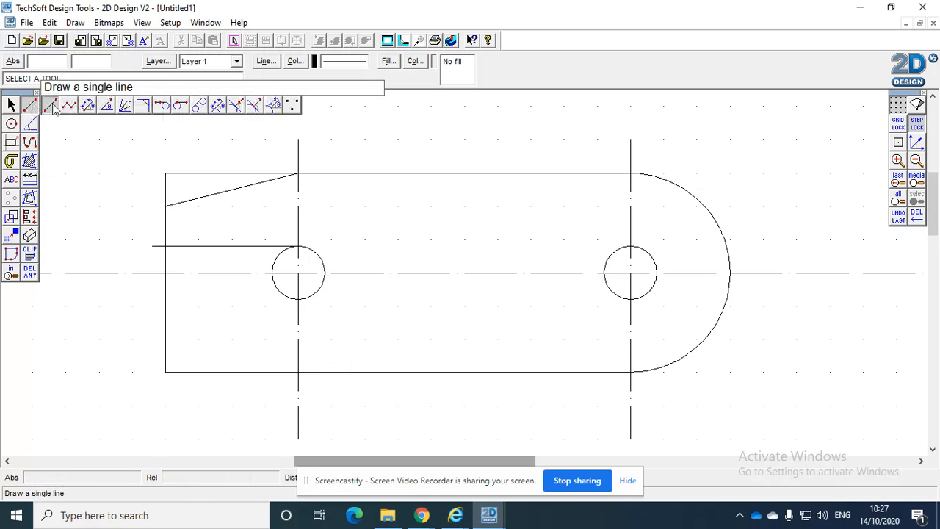
left_click(108, 106)
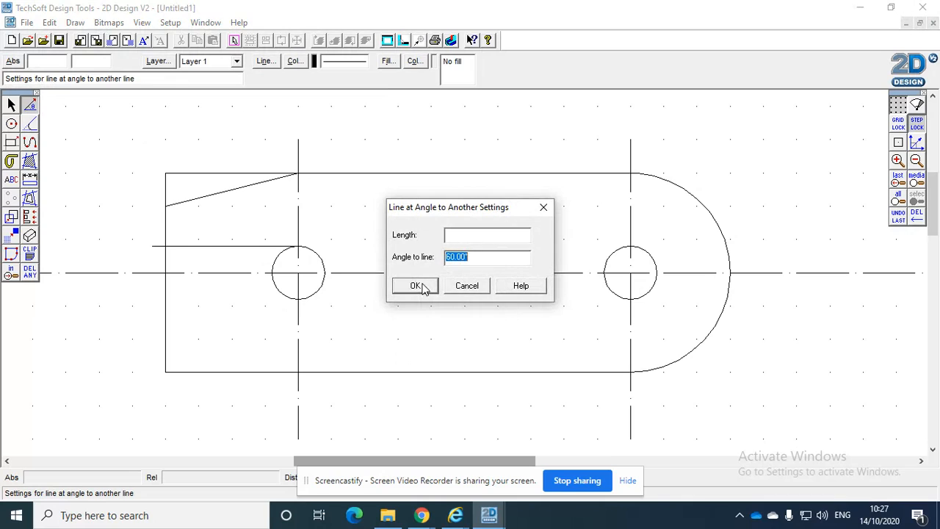
left_click(472, 233)
left_click(417, 286)
left_click(299, 378)
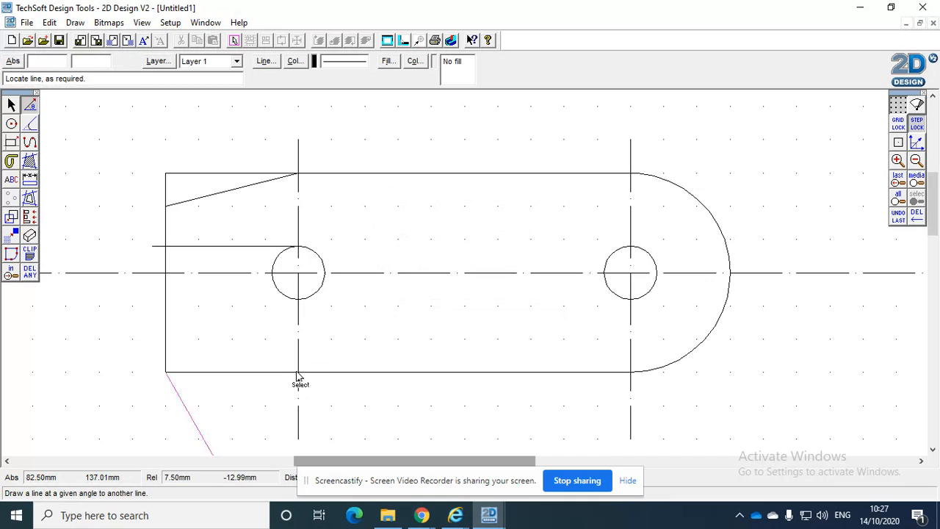
left_click(117, 320)
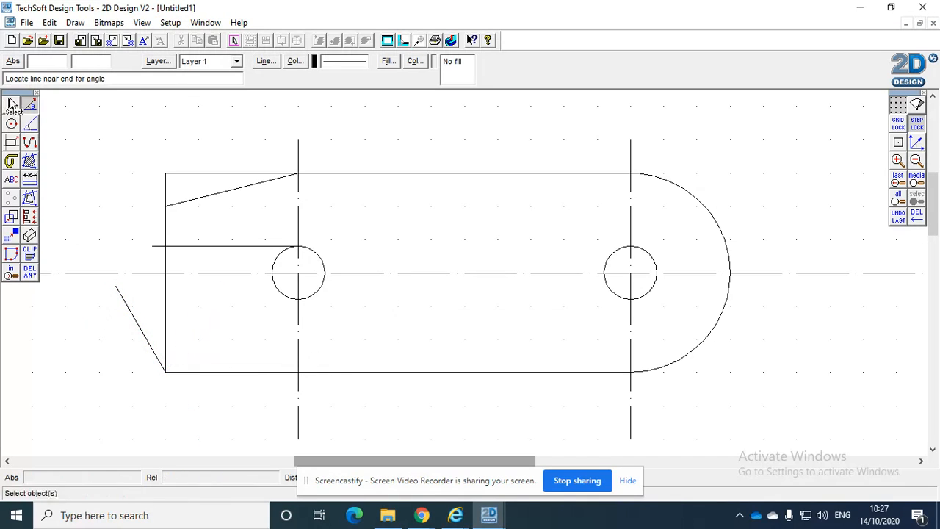
Move the 60° line 20 mm along the lower edge so its foot sits on the square-end hole's centre line
left_click(11, 102)
left_click(148, 341)
left_click_drag(140, 329, 272, 334)
left_click(402, 405)
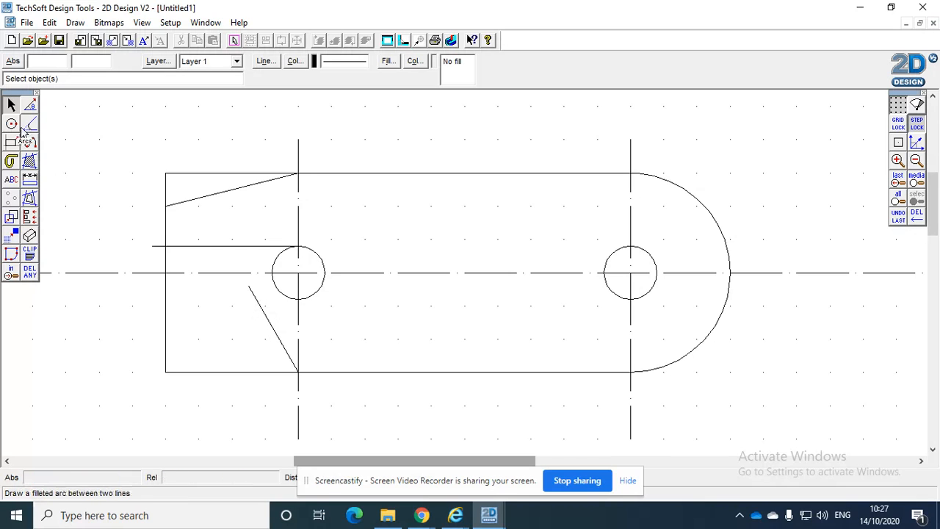
Draw a horizontal single line about 6 mm long from the top of the 60° line into the square-end hole
left_click(30, 105)
left_click(50, 105)
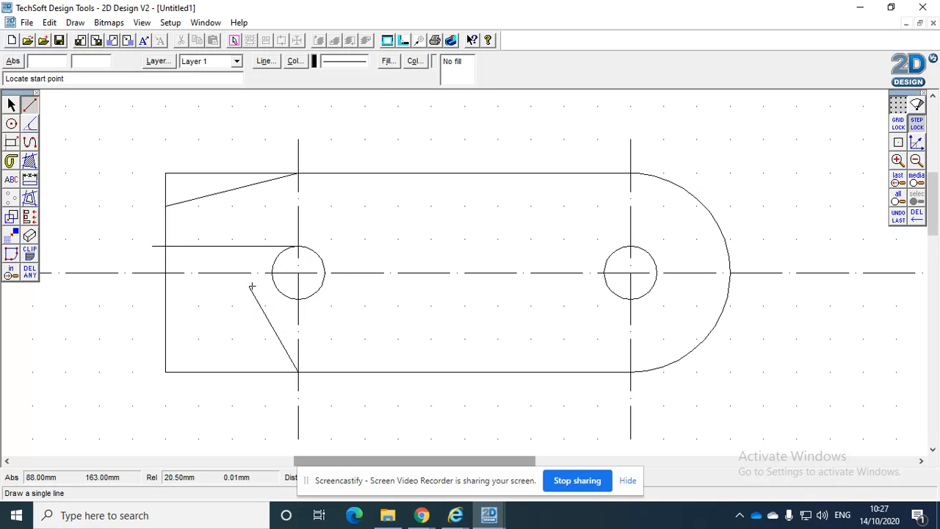
left_click(245, 286)
left_click(286, 286)
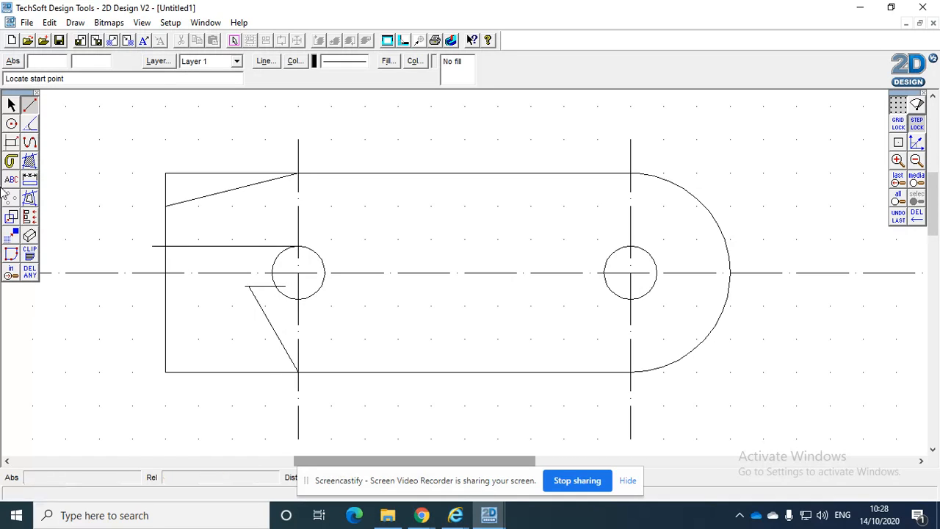
Try to remove the upper notch line's overhang with the delete-any tool, and undo the deletion
left_click(30, 272)
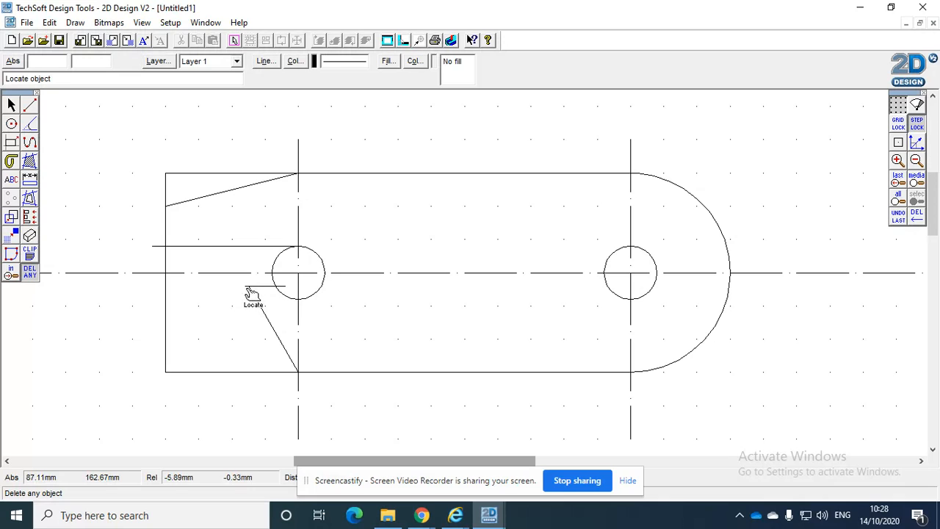
left_click(156, 249)
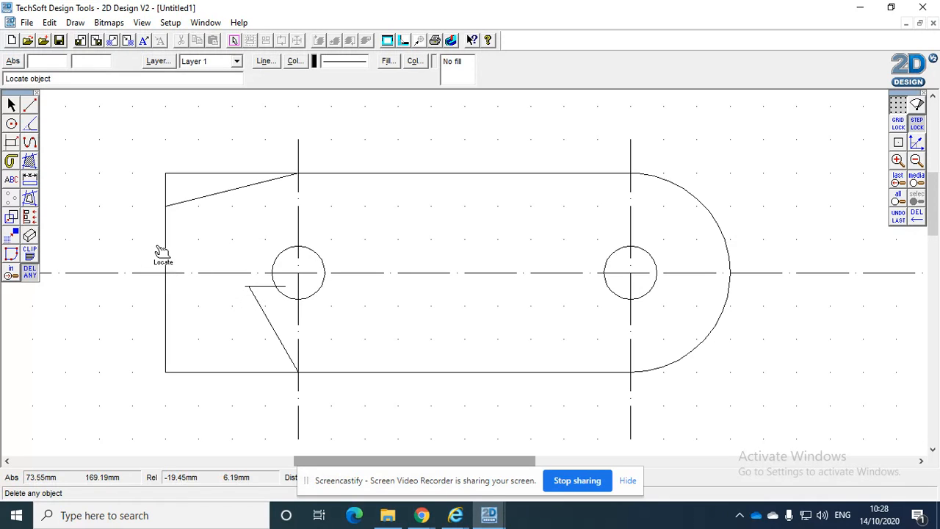
left_click(49, 23)
left_click(95, 29)
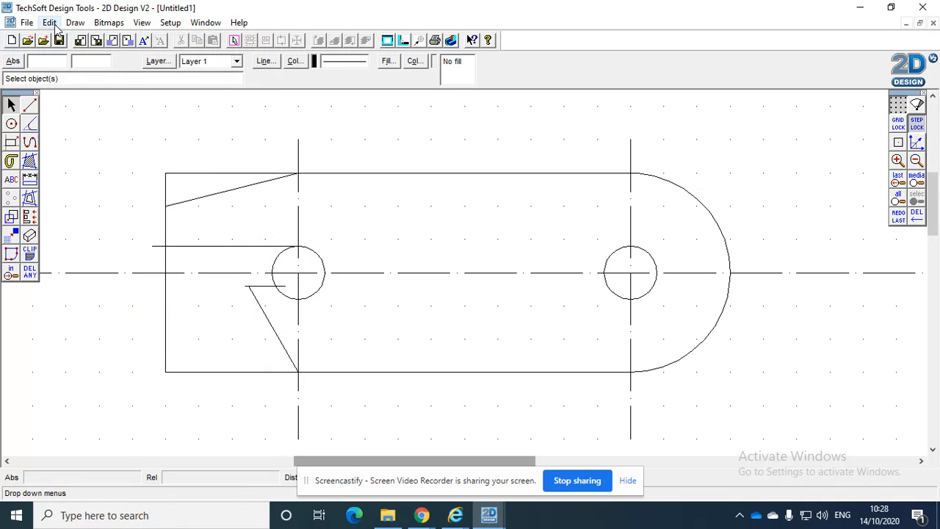
Trim the upper notch line beyond the square end, the hole's arc between the notch lines, and the short line inside the hole
left_click(31, 274)
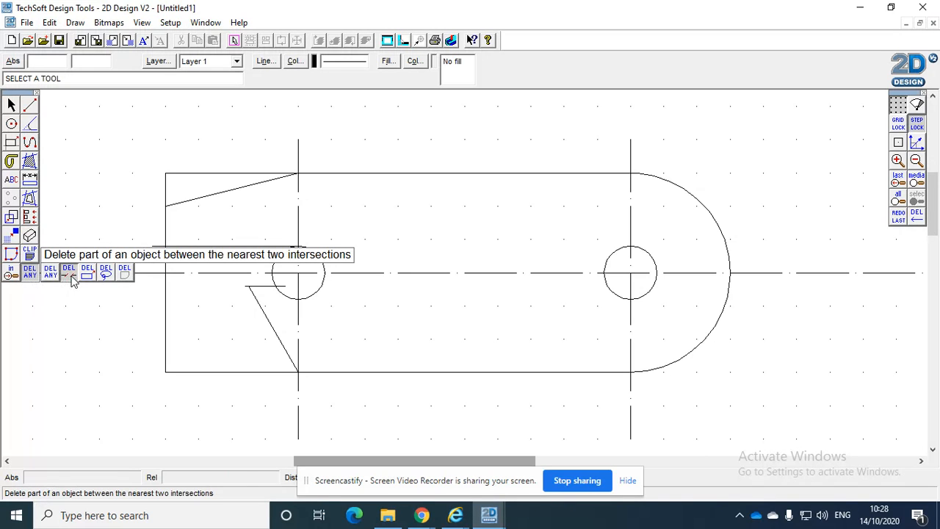
left_click(70, 274)
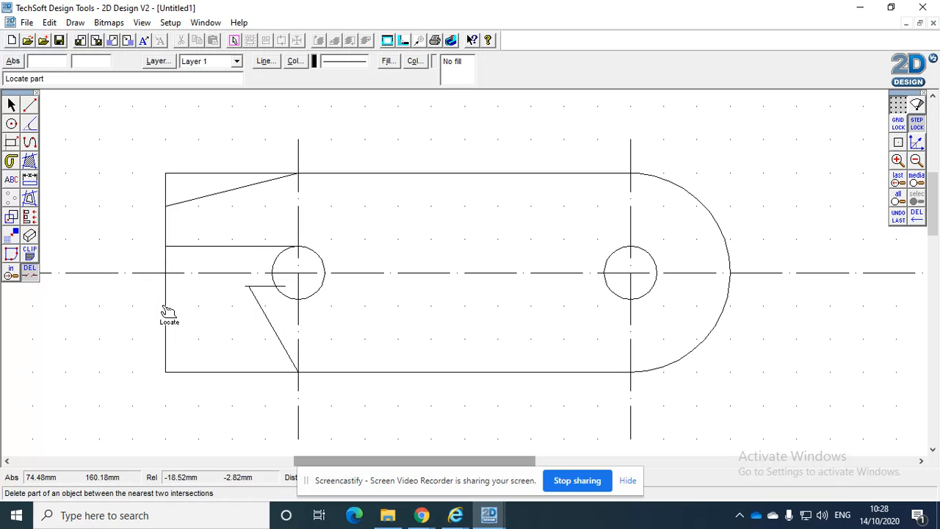
left_click(281, 264)
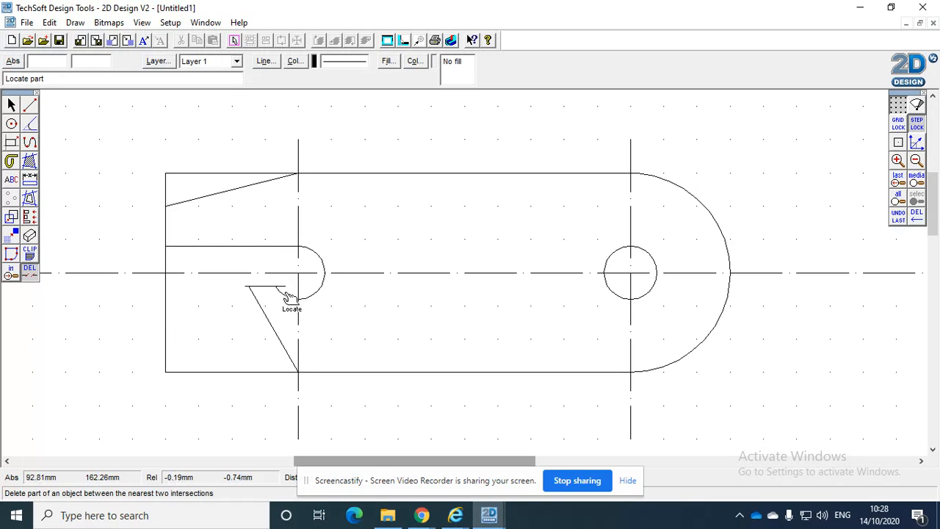
Try to trim the short horizontal line's overhang past the 60° line with the part-delete tool, undoing each deletion
left_click(253, 296)
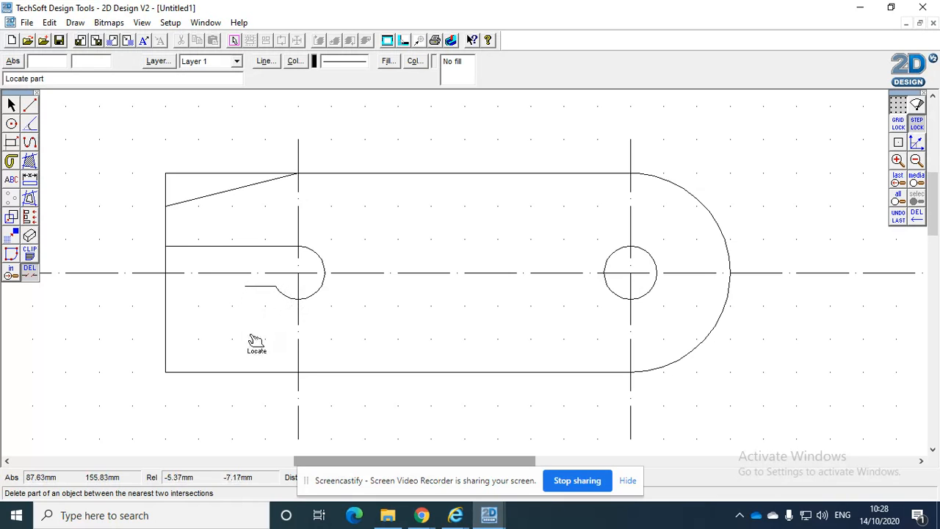
left_click(49, 22)
left_click(89, 28)
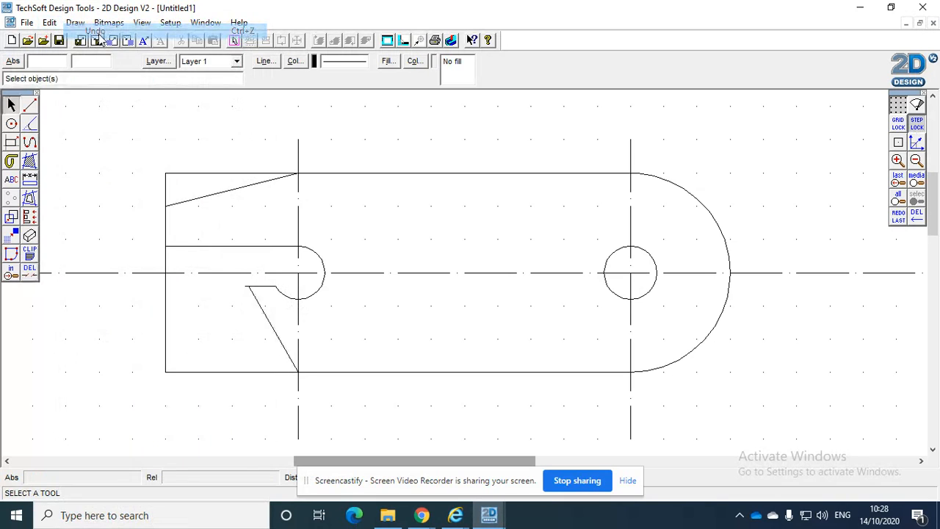
left_click(30, 271)
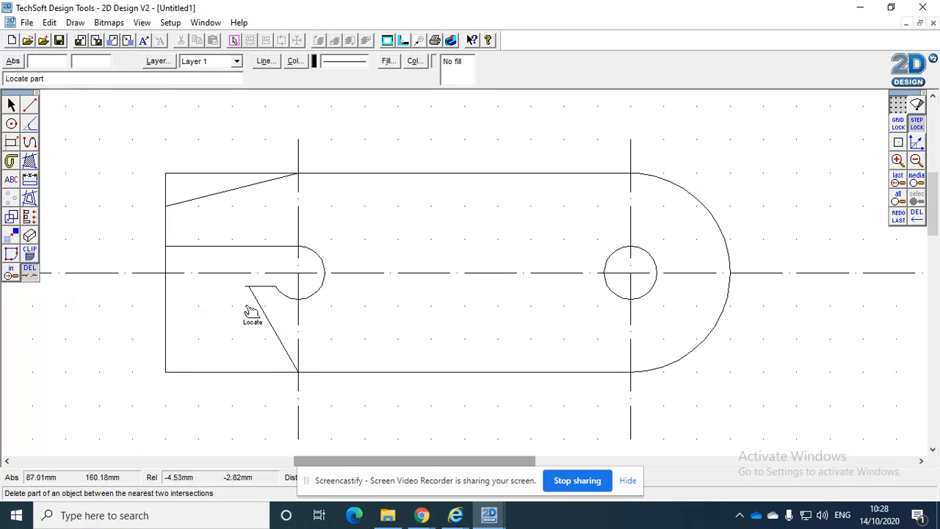
left_click(249, 293)
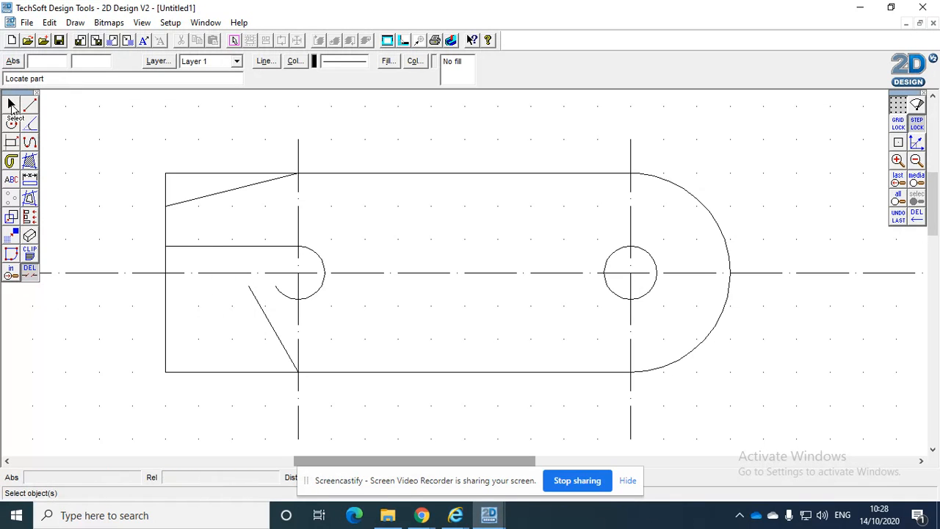
left_click(49, 22)
left_click(84, 32)
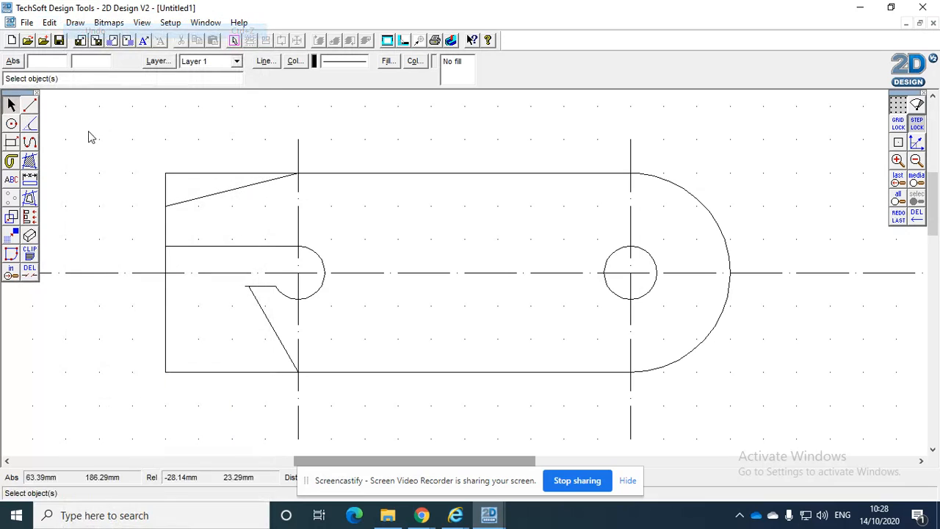
Try to shift the 60° line towards the short horizontal line's free end in a close-up view, and undo the move
left_click(11, 272)
left_click(231, 272)
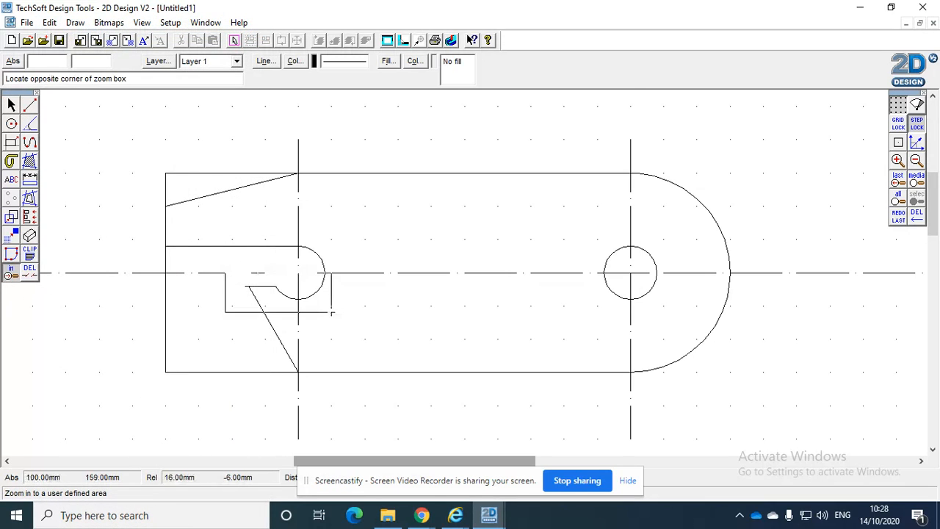
left_click(329, 309)
left_click(11, 105)
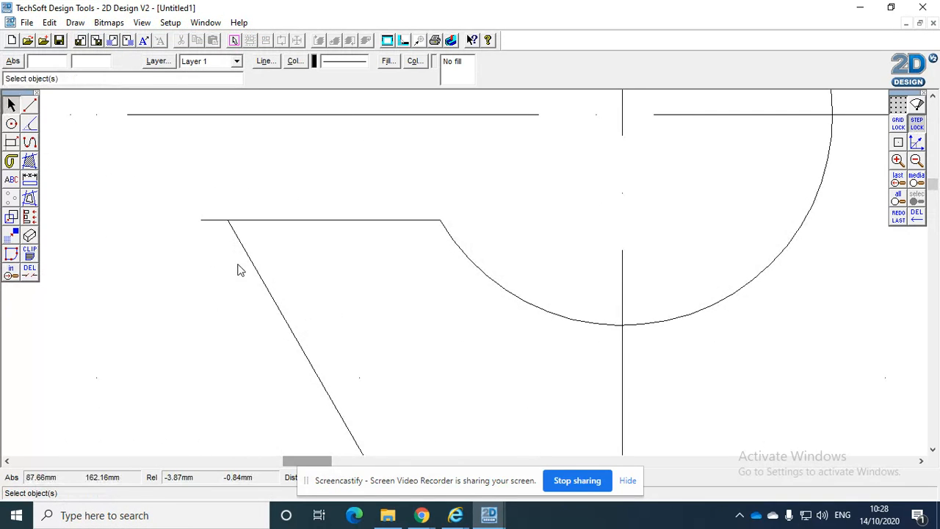
left_click(253, 266)
left_click(226, 218)
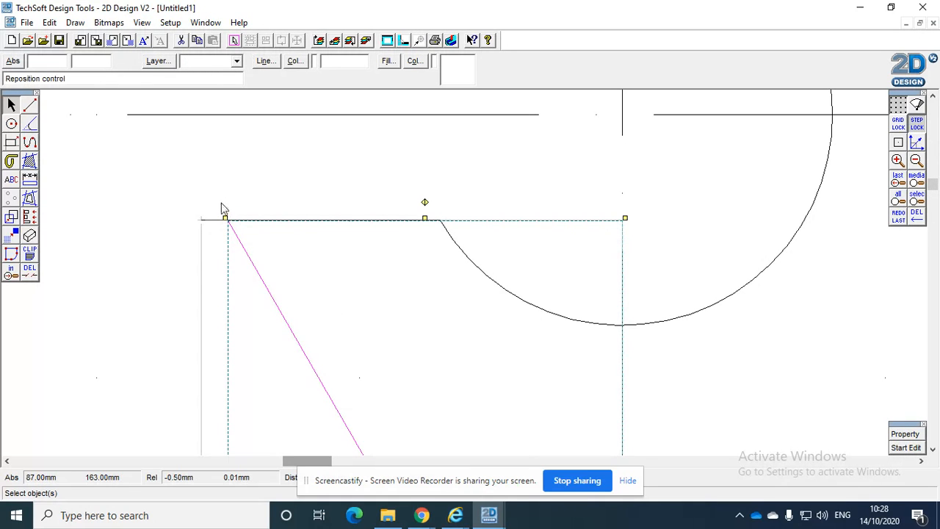
left_click(224, 209)
left_click(50, 23)
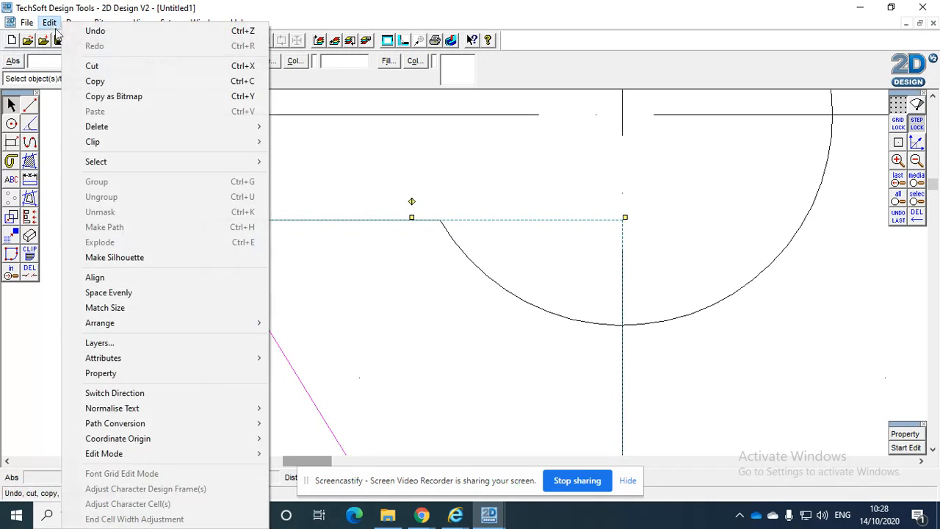
left_click(94, 31)
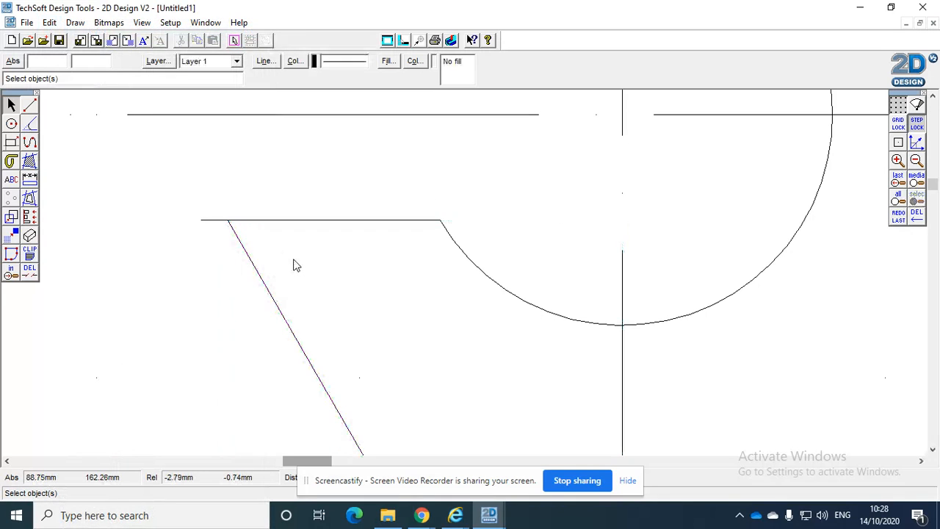
Try to copy the short horizontal notch line about 2 mm towards the hole to meet the 60° line
left_click(263, 220)
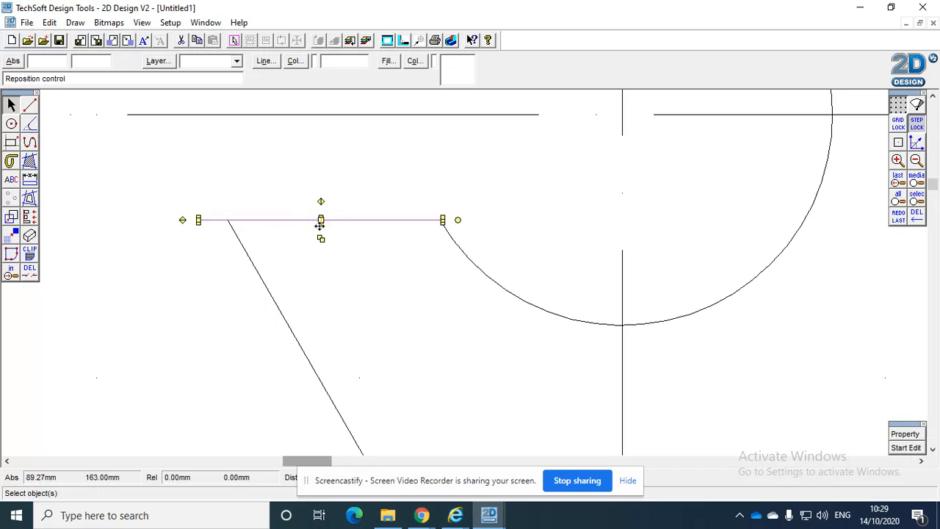
left_click_drag(321, 240, 354, 230)
left_click(243, 221)
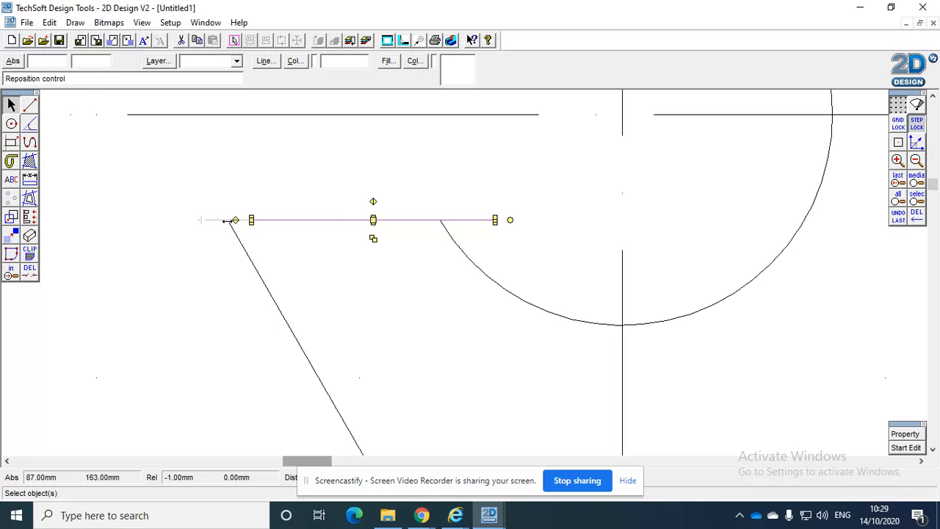
left_click(227, 221)
left_click(12, 106)
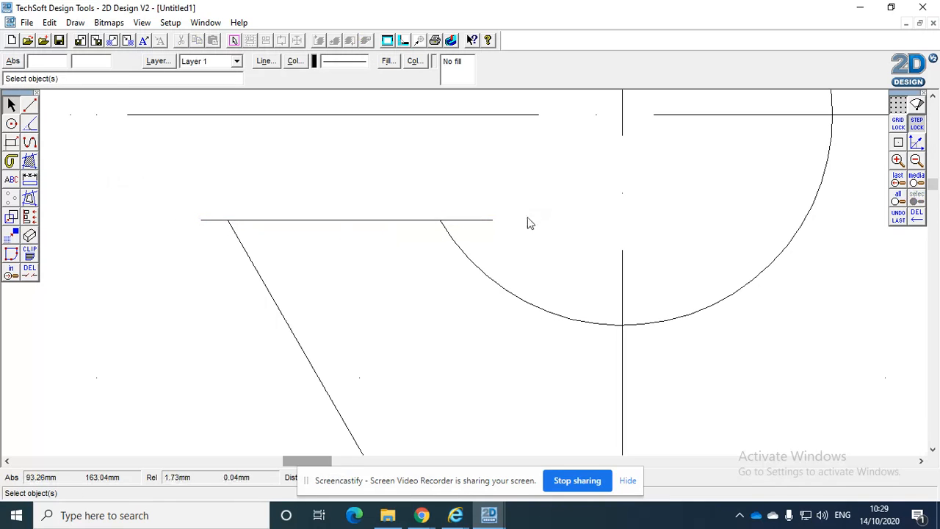
Delete the short horizontal notch line and its overlapping copy piece by piece with the part-delete tool
left_click(30, 270)
left_click(207, 220)
left_click(485, 220)
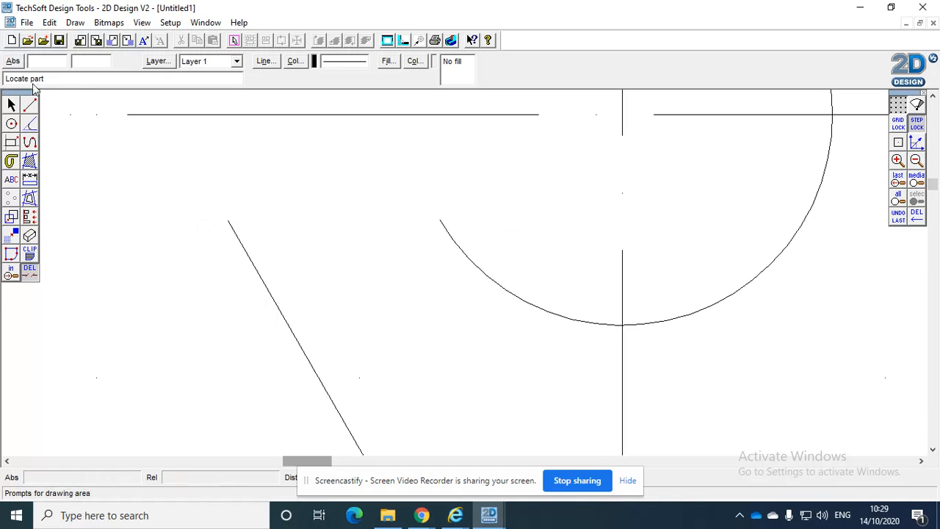
left_click(49, 22)
left_click(96, 30)
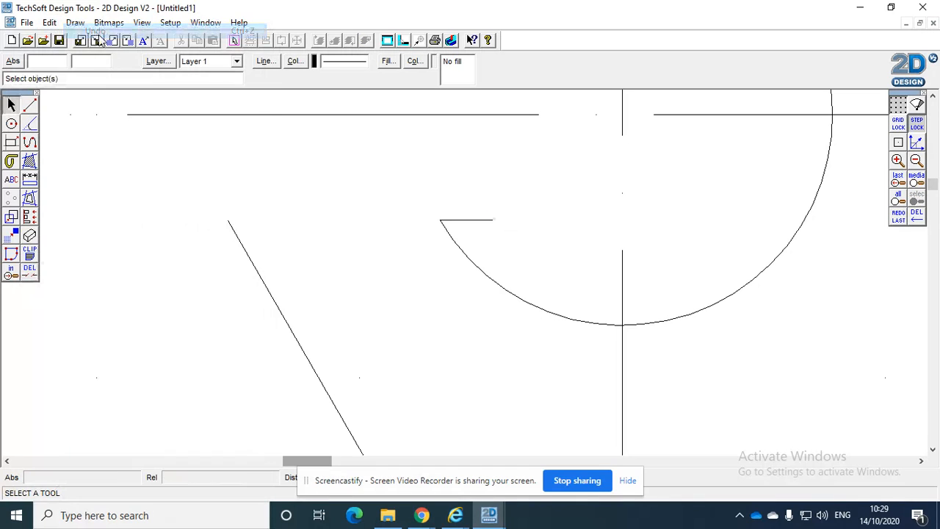
left_click(30, 271)
left_click(475, 238)
Draw a horizontal line about 12 mm long from inside the hole's arc to well past the 60° line's upper end
left_click(30, 106)
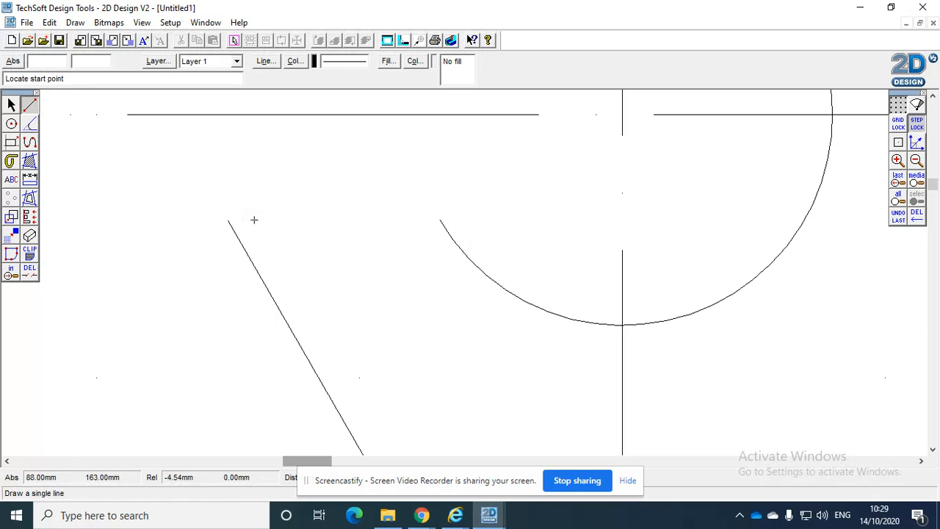
left_click(463, 220)
left_click(149, 220)
left_click(11, 105)
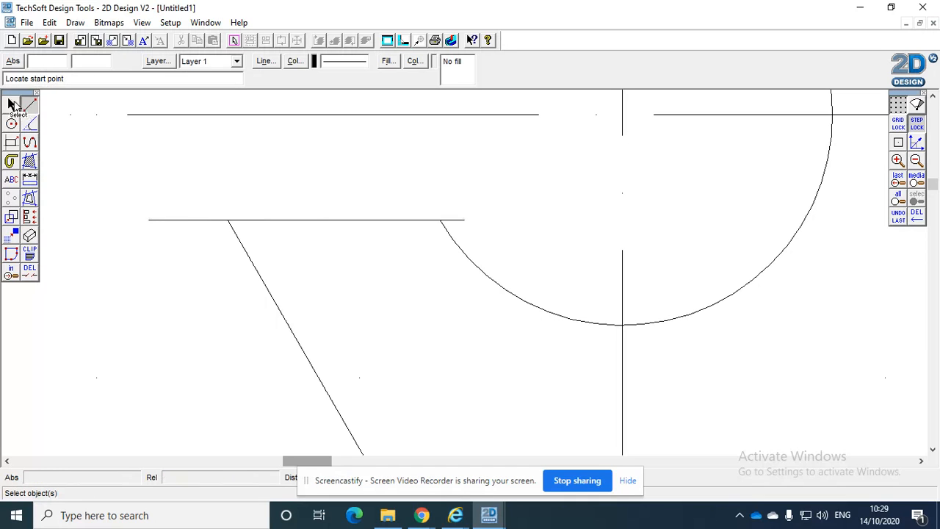
Lengthen the 60° notch line to 17 mm in its line properties so that it crosses the horizontal notch line
scroll(265, 305, "up", 3)
left_click(11, 272)
left_click_drag(13, 270, 45, 270)
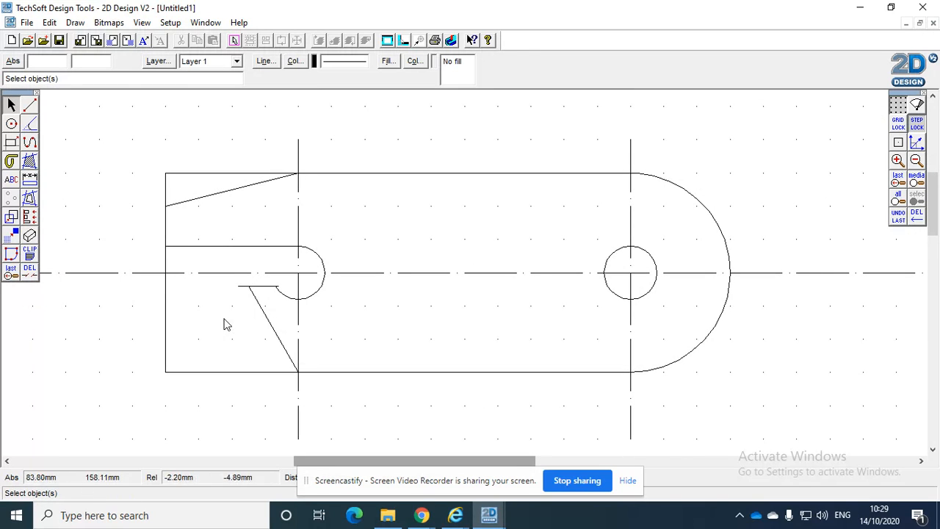
left_click(273, 327)
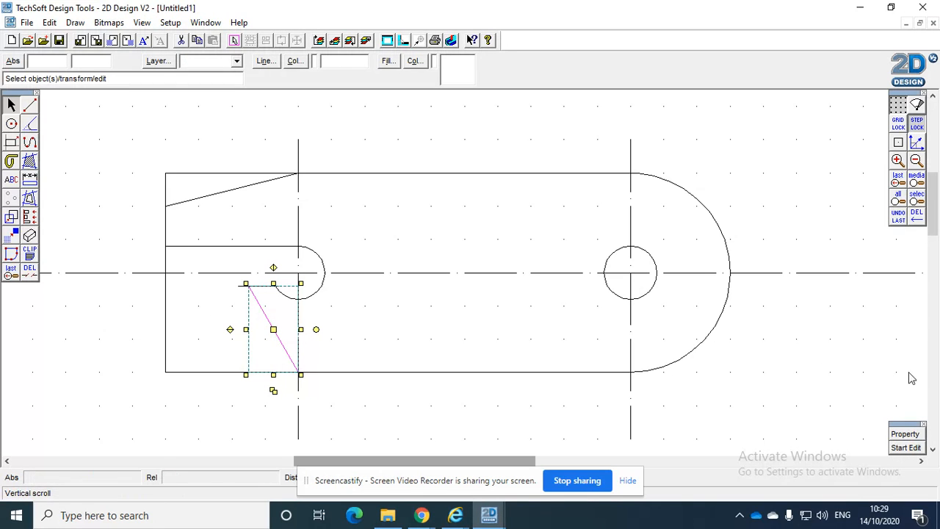
left_click(905, 435)
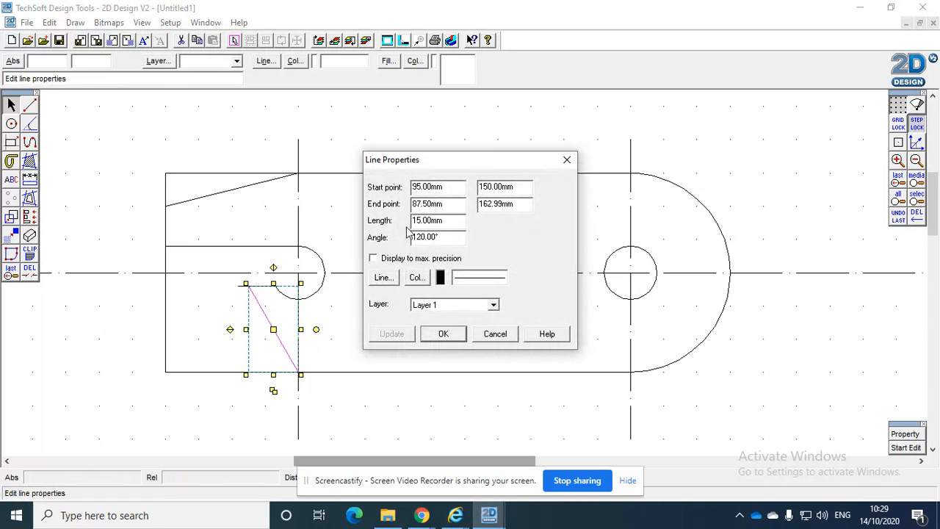
left_click_drag(450, 224, 345, 213)
type("1")
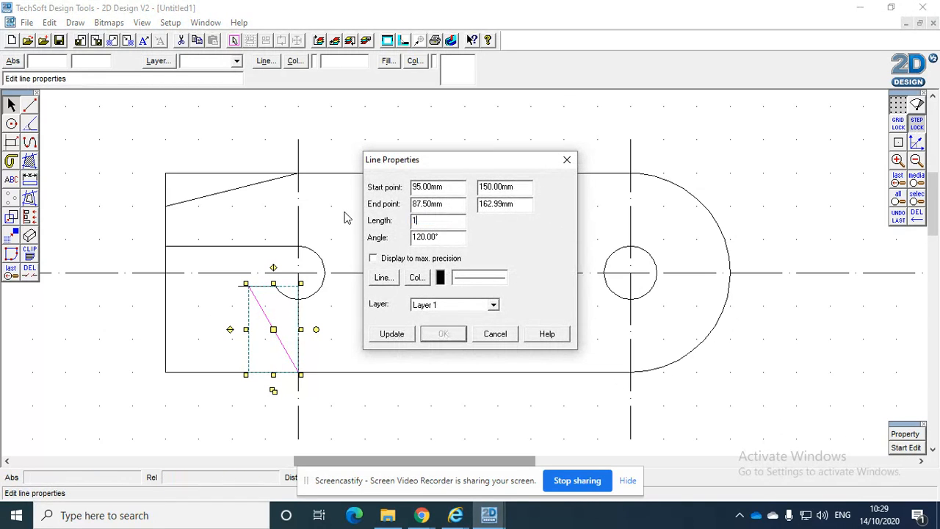
type("7")
left_click(402, 335)
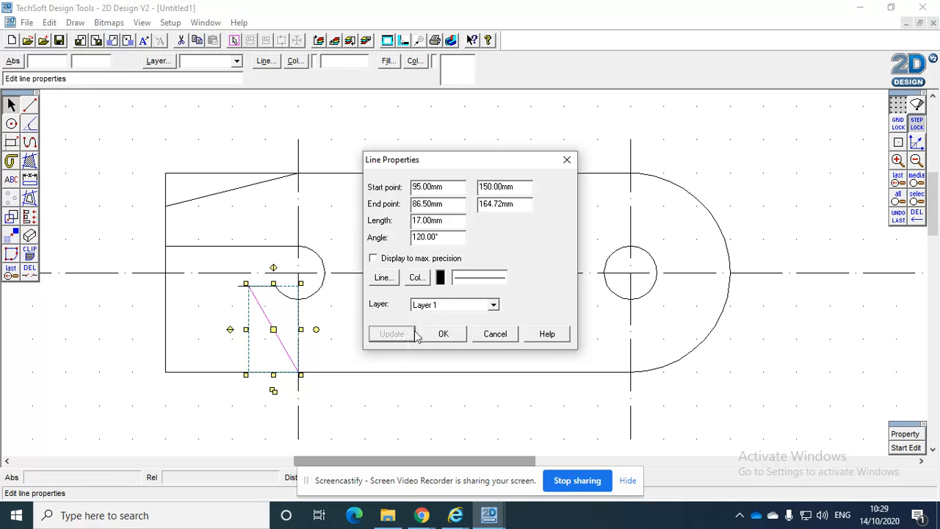
left_click(443, 333)
left_click(397, 343)
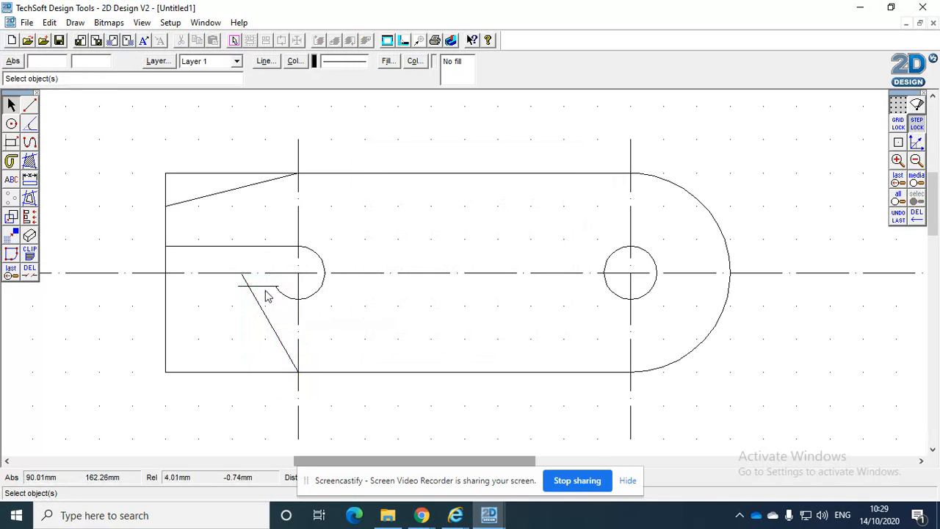
Trim the overhangs at the 60° corner and the surplus outline around the notch mouth and above the sloping edge
left_click(29, 269)
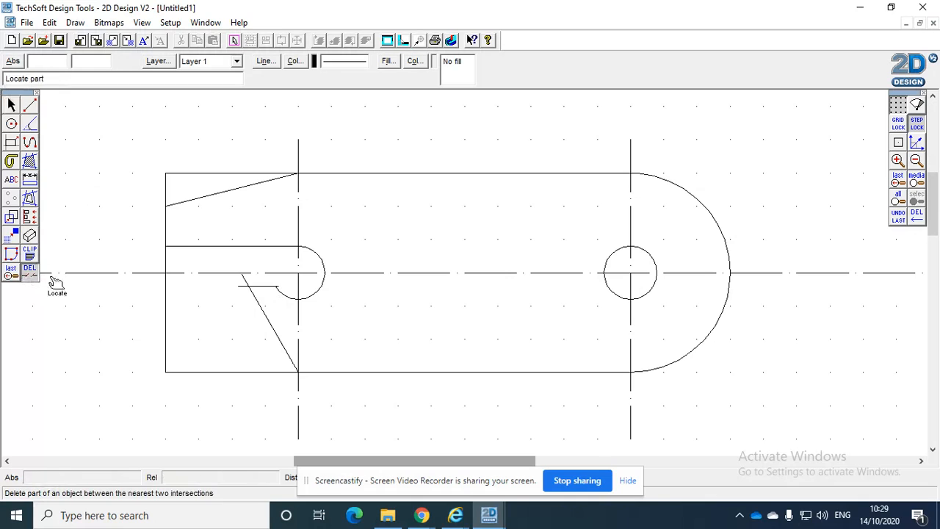
left_click(245, 281)
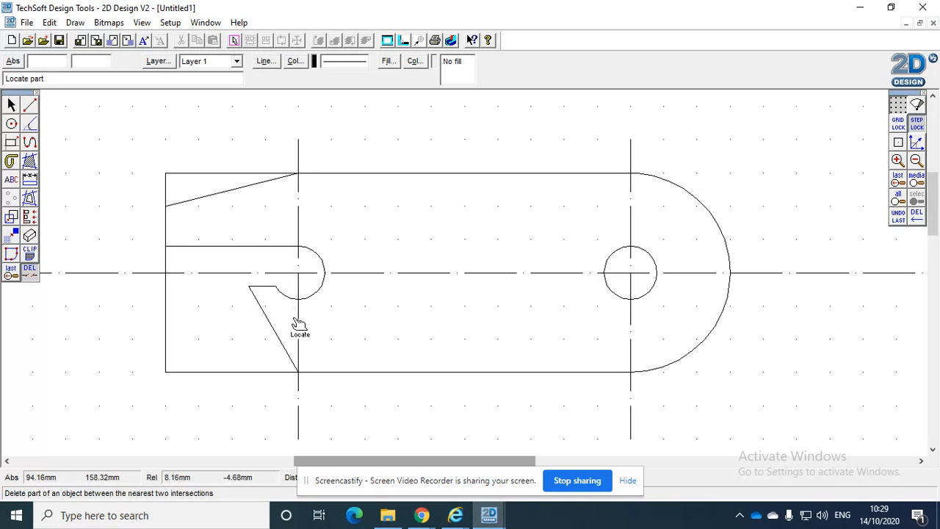
left_click(278, 373)
left_click(167, 328)
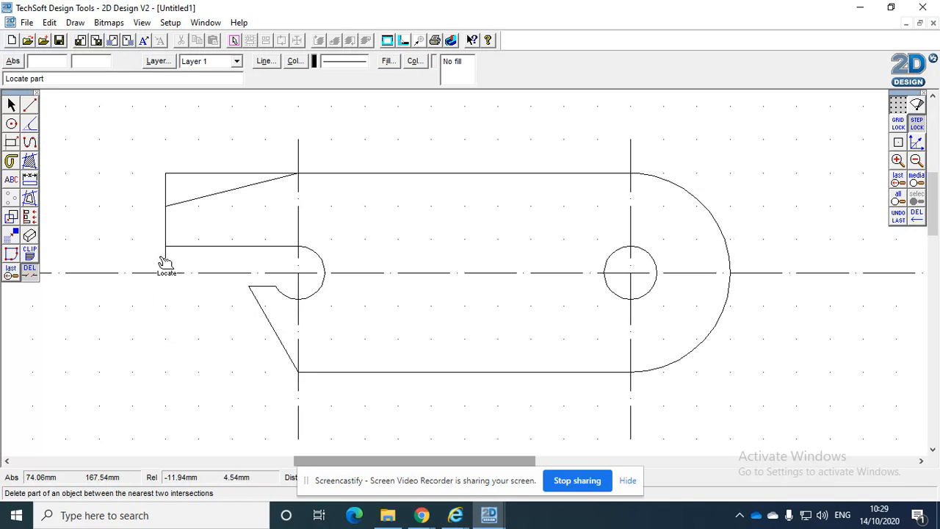
left_click(169, 189)
left_click(193, 177)
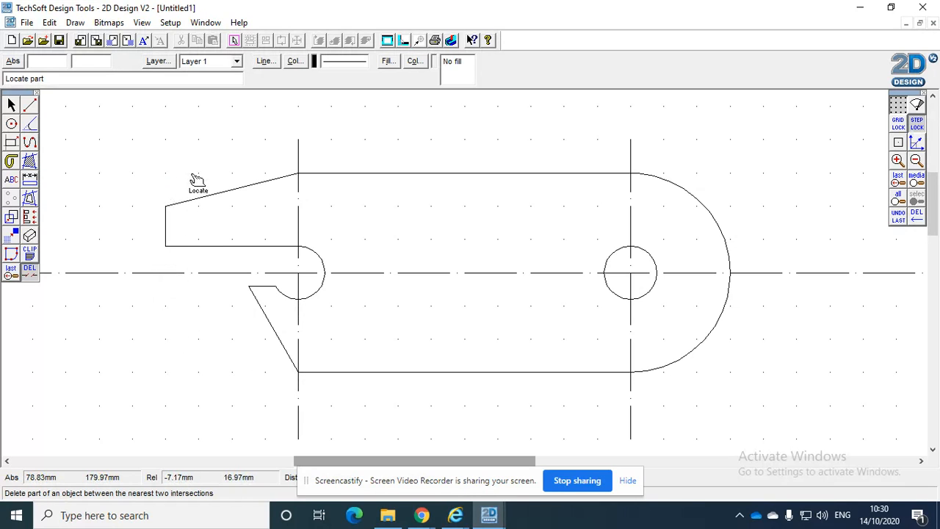
Select the whole bottle opener with its centre lines and move it to the middle of the sheet
left_click(15, 277)
left_click(49, 277)
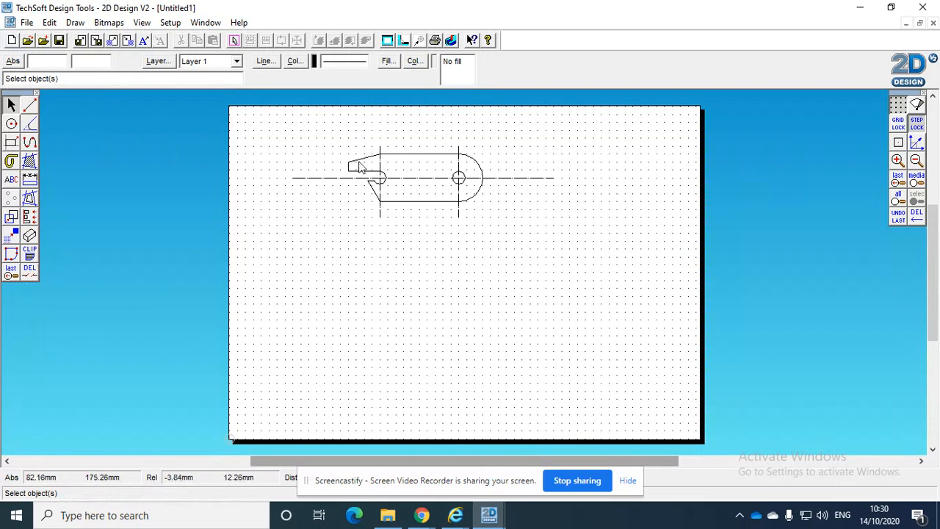
left_click_drag(269, 129, 663, 252)
mouse_move(423, 181)
left_mouse_down()
mouse_move(468, 265)
mouse_move(451, 281)
left_mouse_up()
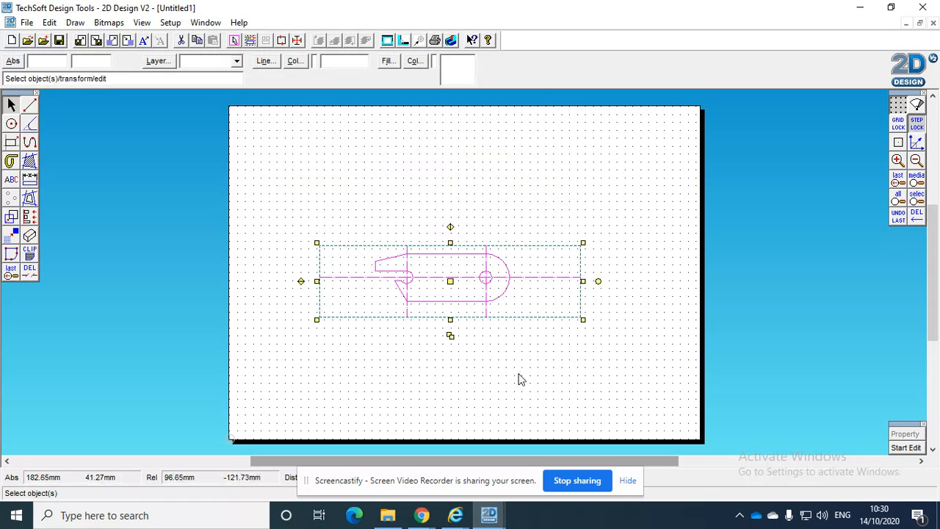
left_click(519, 378)
Zoom in on the bottle opener and switch to Chrome to check its dimensions in the bottle opener PDF
left_click(11, 272)
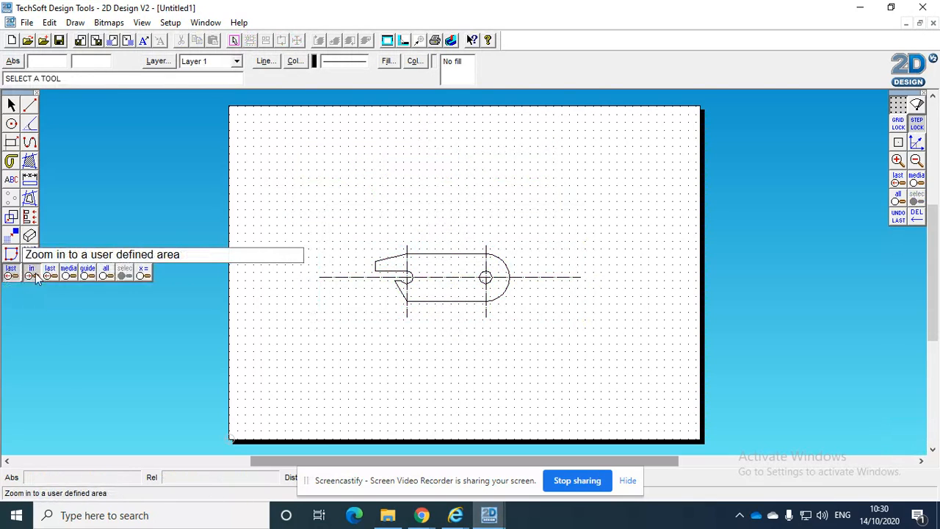
left_click(43, 276)
left_click(306, 229)
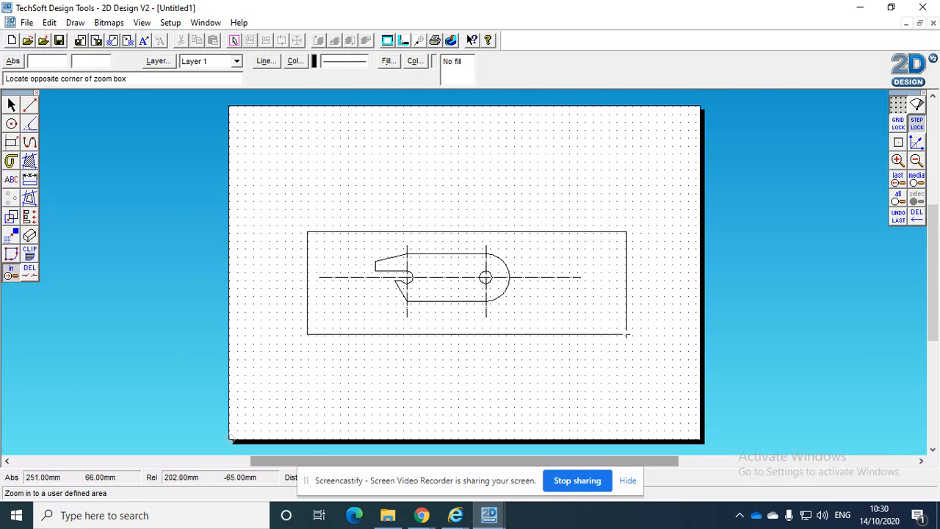
left_click(627, 333)
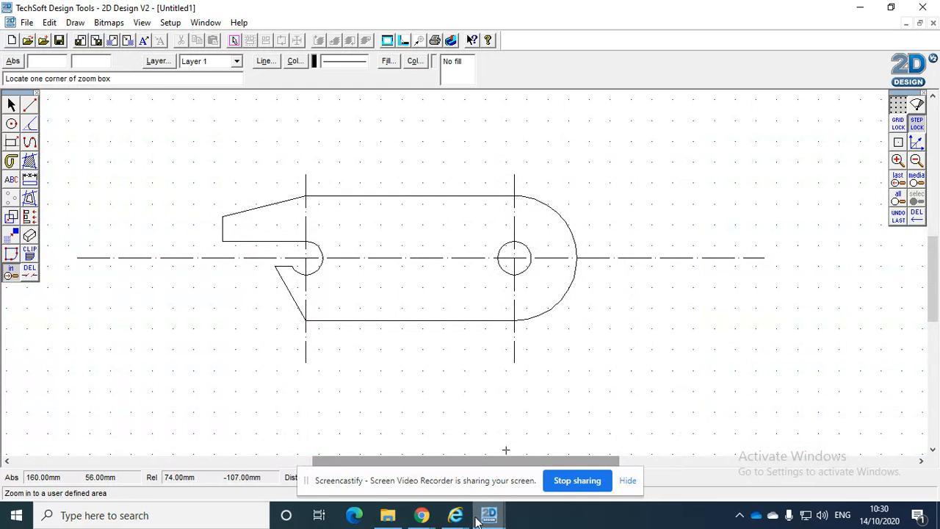
mouse_move(422, 516)
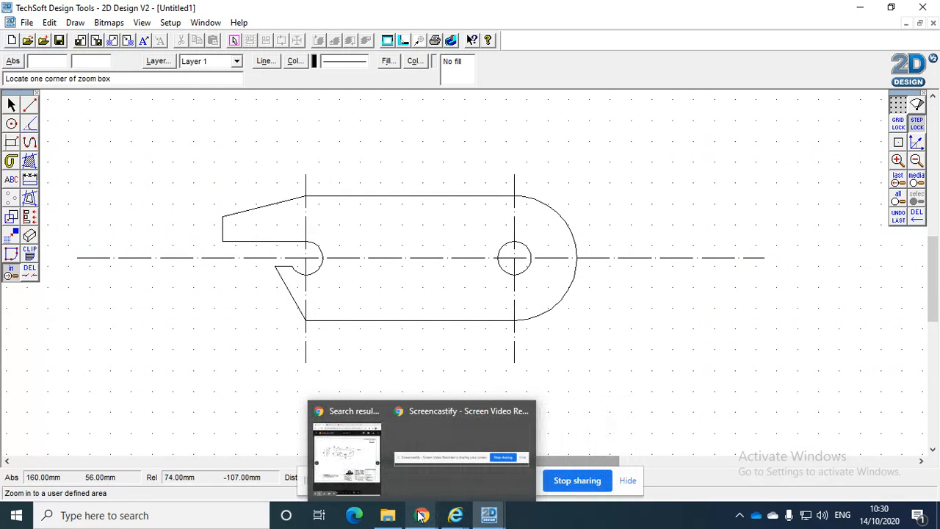
left_click(347, 455)
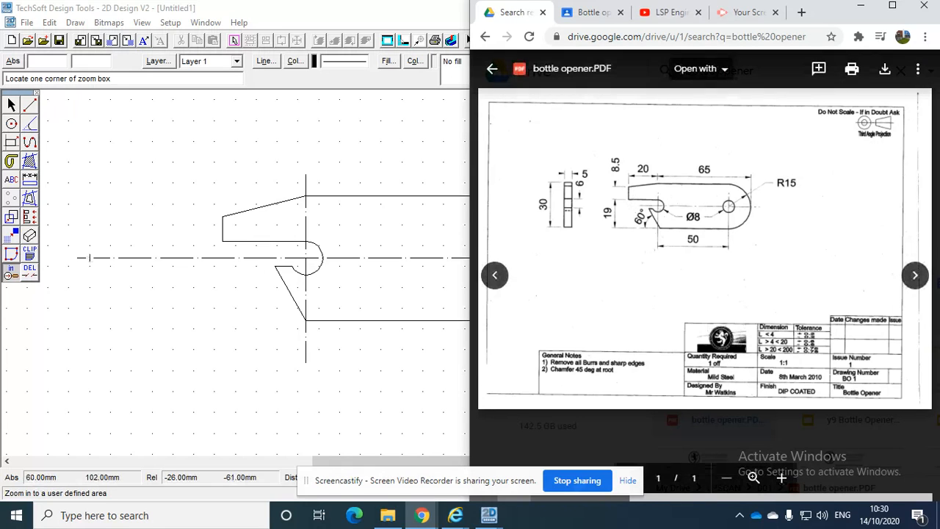
left_click(160, 358)
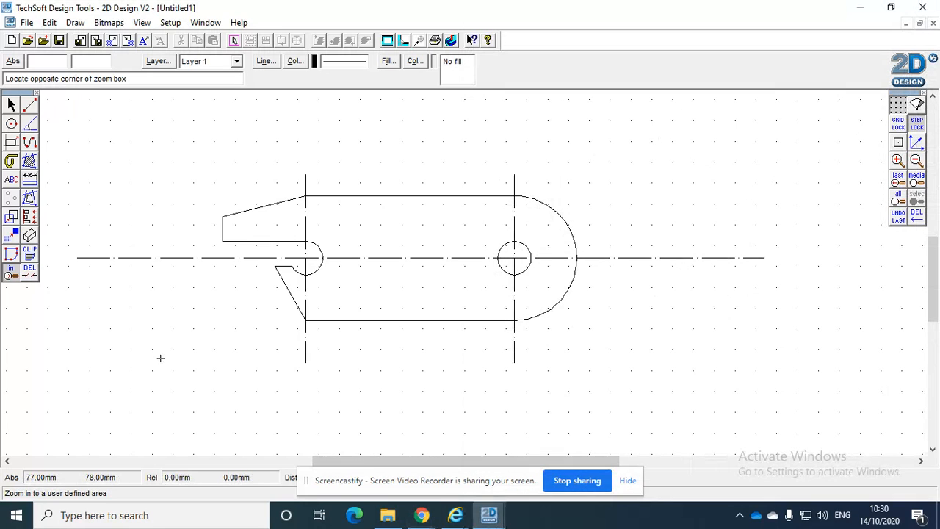
Add a radius dimension to the large rounded end, as in the PDF, with its label outside the upper part of the arc
left_click(32, 182)
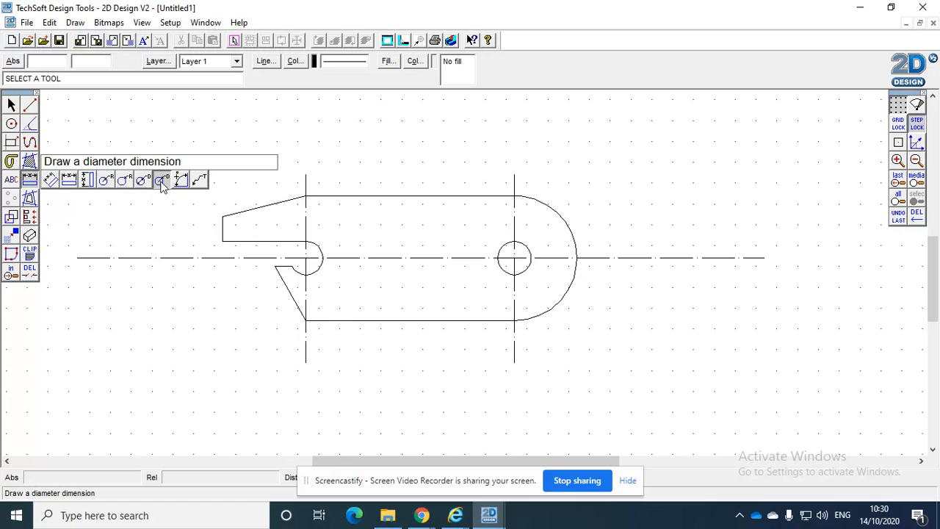
left_click(87, 180)
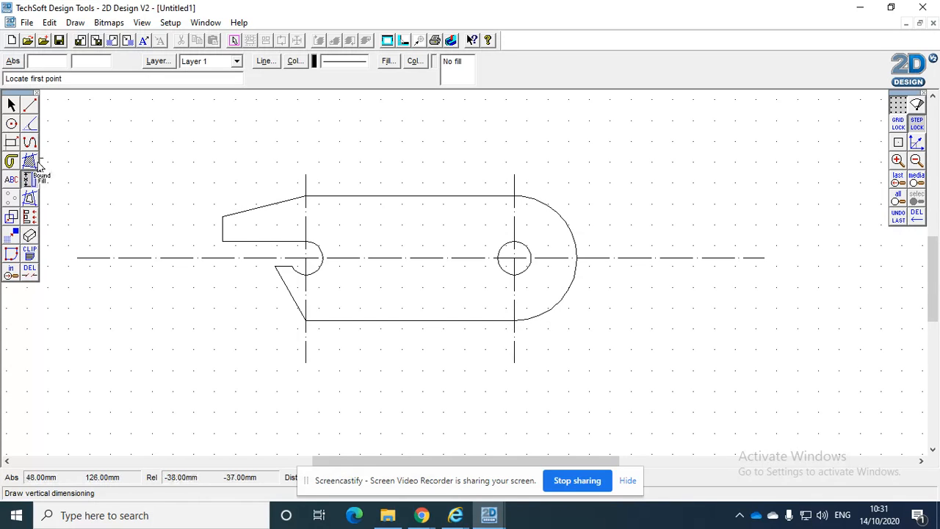
mouse_move(422, 516)
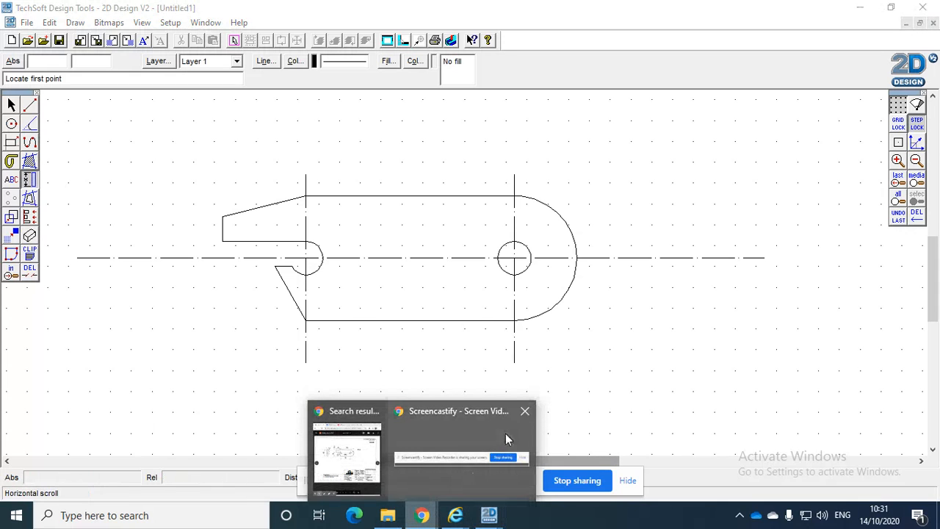
left_click(342, 451)
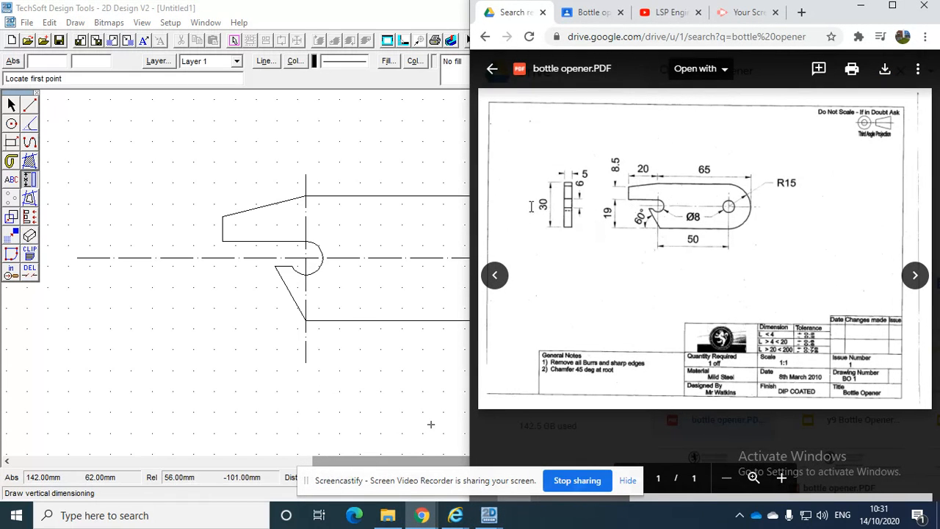
left_click(27, 180)
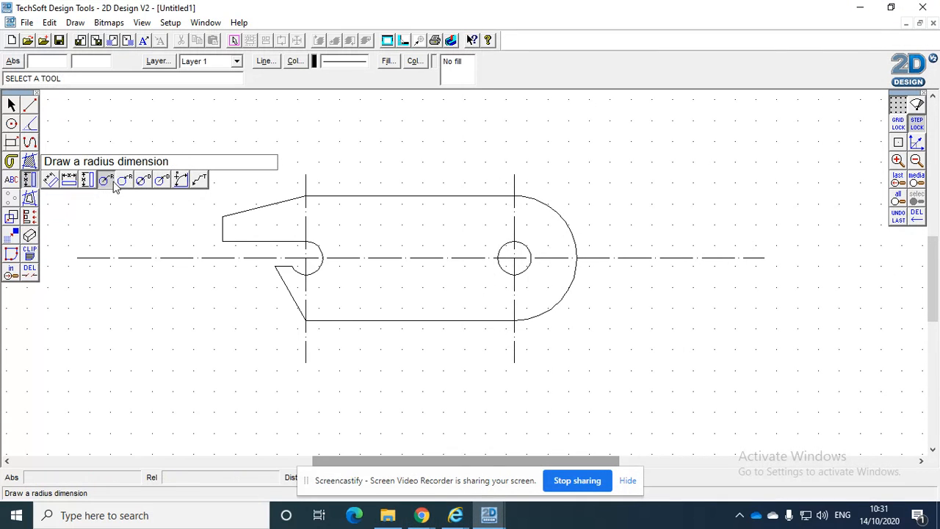
left_click(106, 180)
left_click(566, 229)
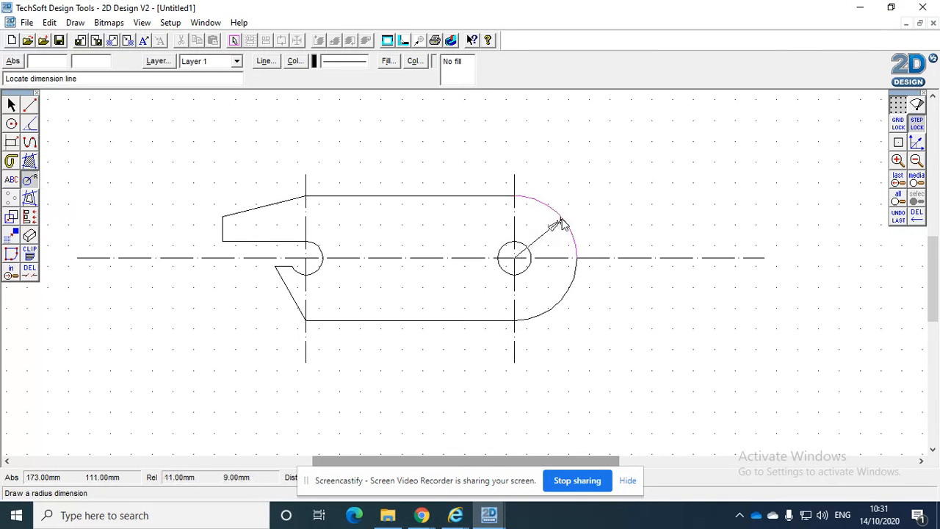
left_click(616, 189)
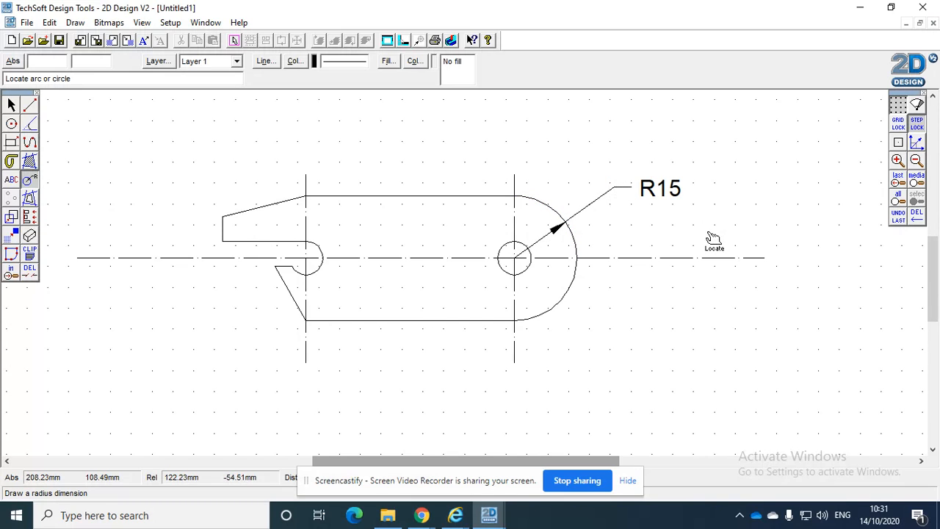
Add diameter dimensions to the round notch end and the hole, with both labels placed below the outline
left_click(30, 181)
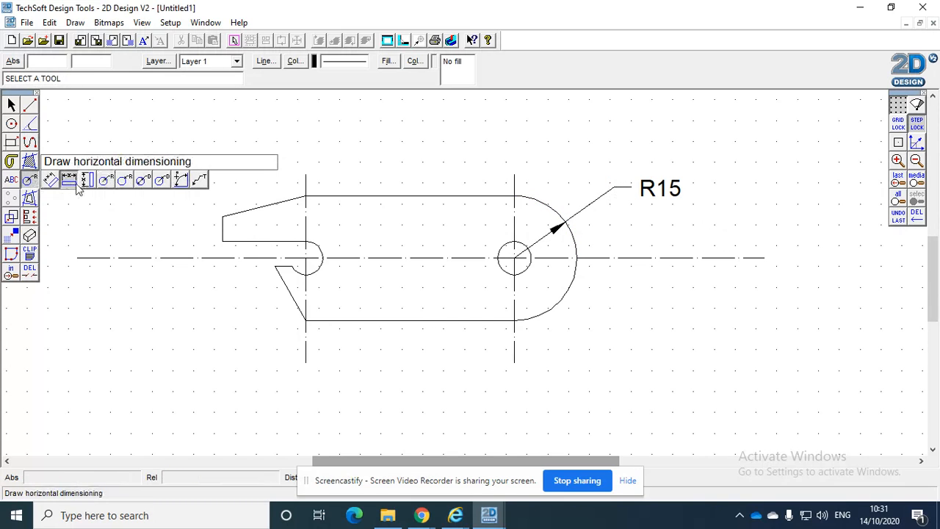
left_click(147, 181)
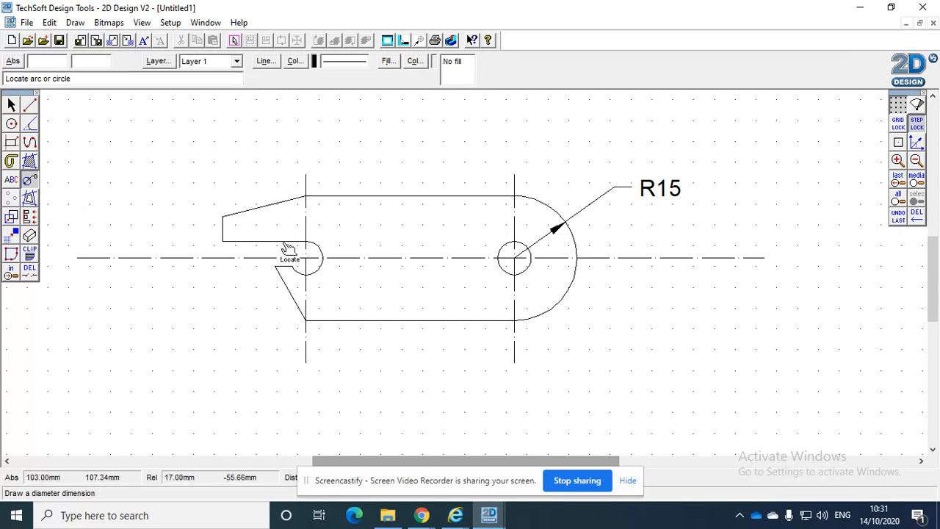
left_click(317, 270)
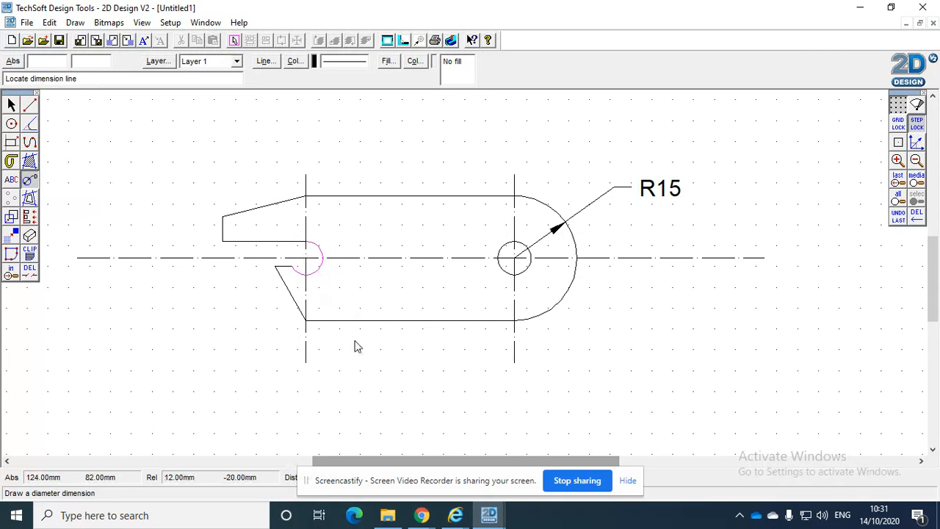
left_click(356, 375)
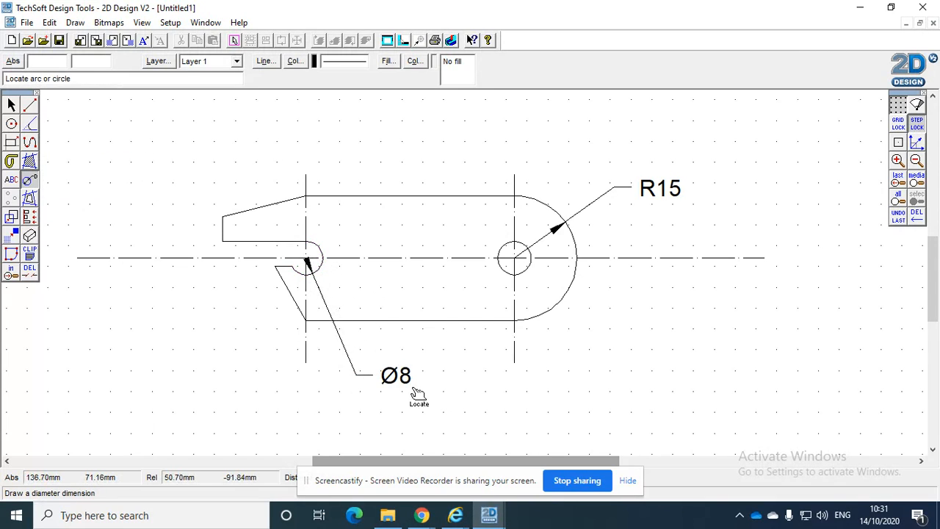
left_click(525, 269)
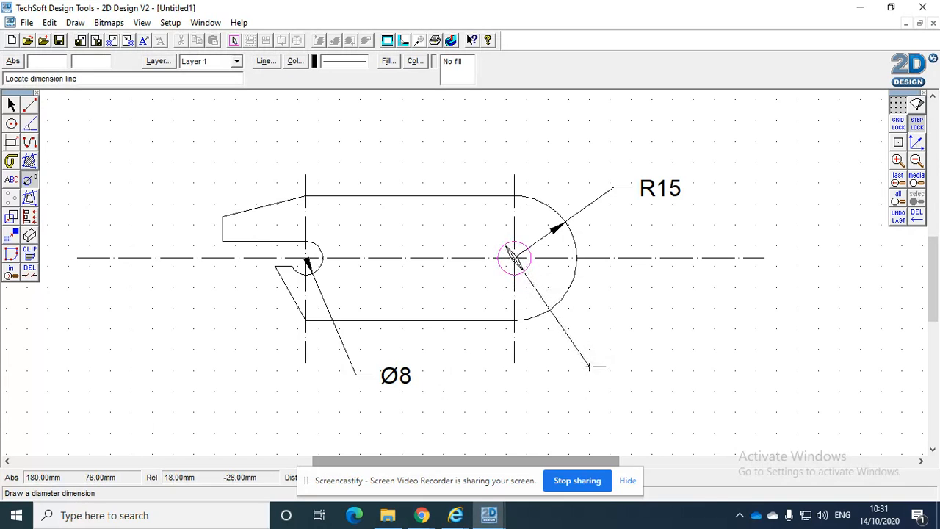
left_click(588, 366)
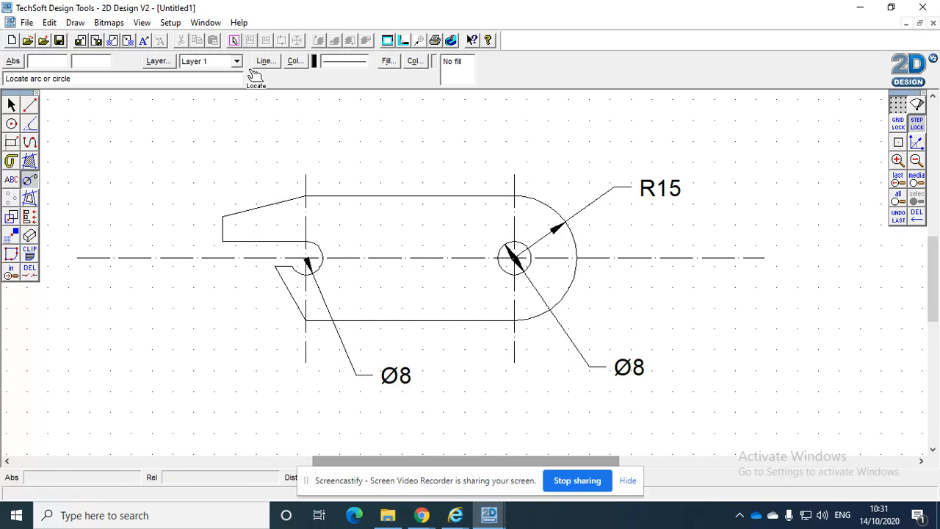
Add aligned horizontal dimensions above the outline from the slope's upper corner to the nose end and to the rounded end
left_click_drag(30, 182, 65, 181)
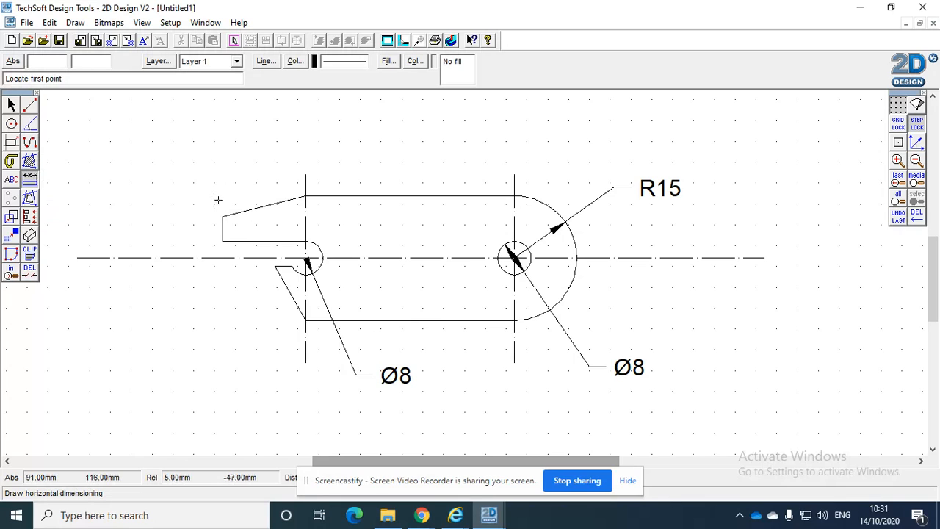
left_click(305, 196)
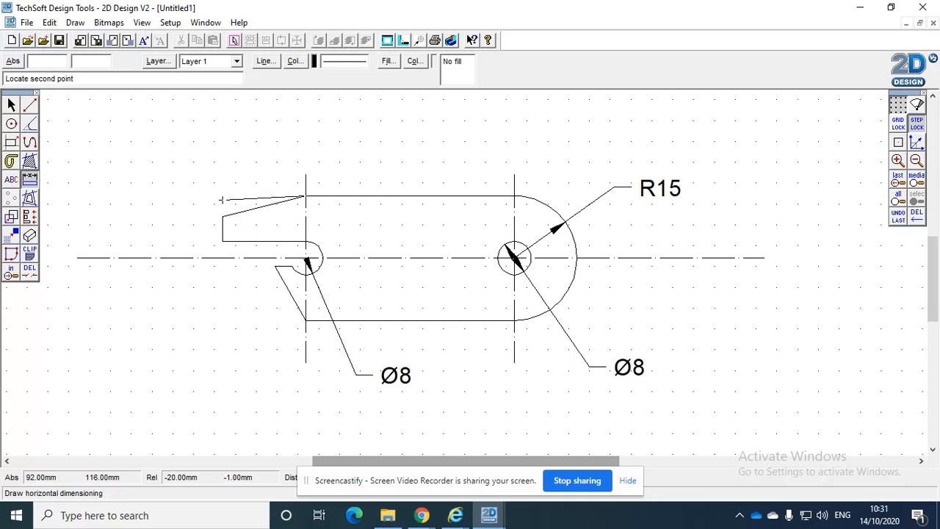
left_click(222, 196)
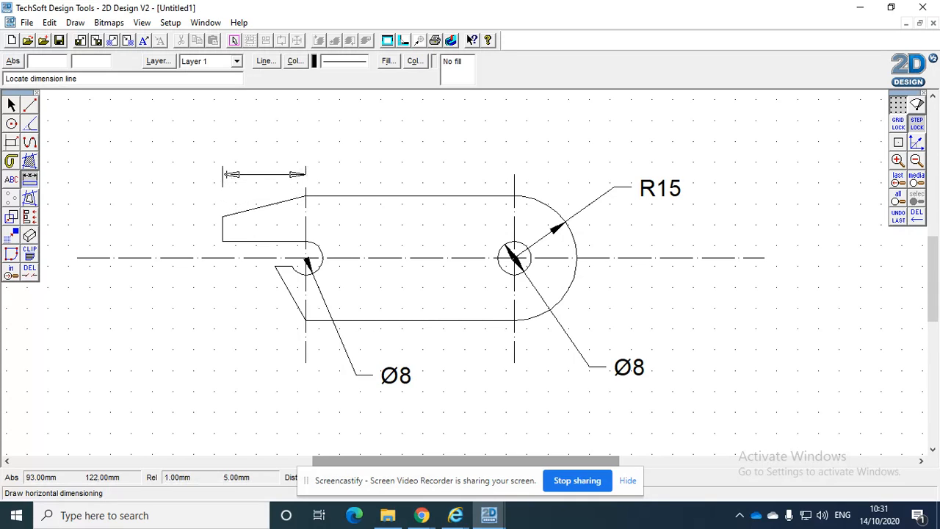
left_click(232, 162)
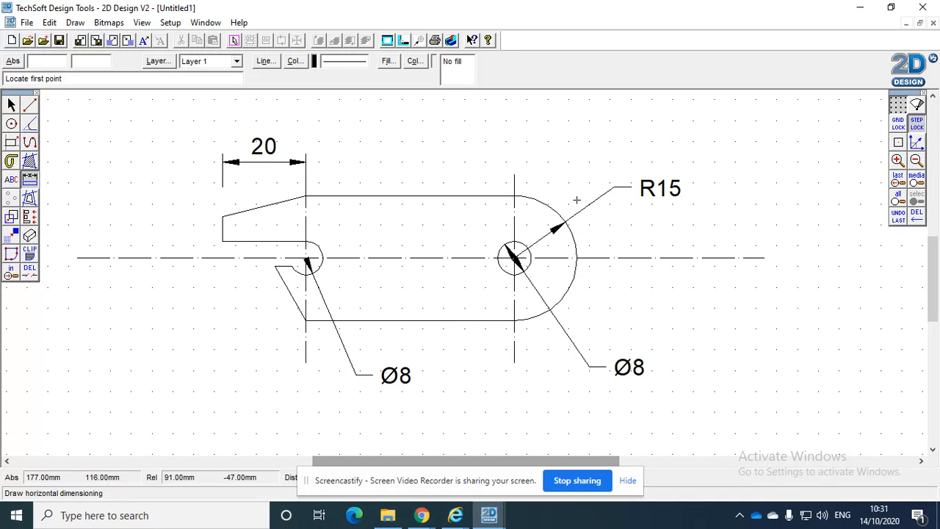
left_click(577, 195)
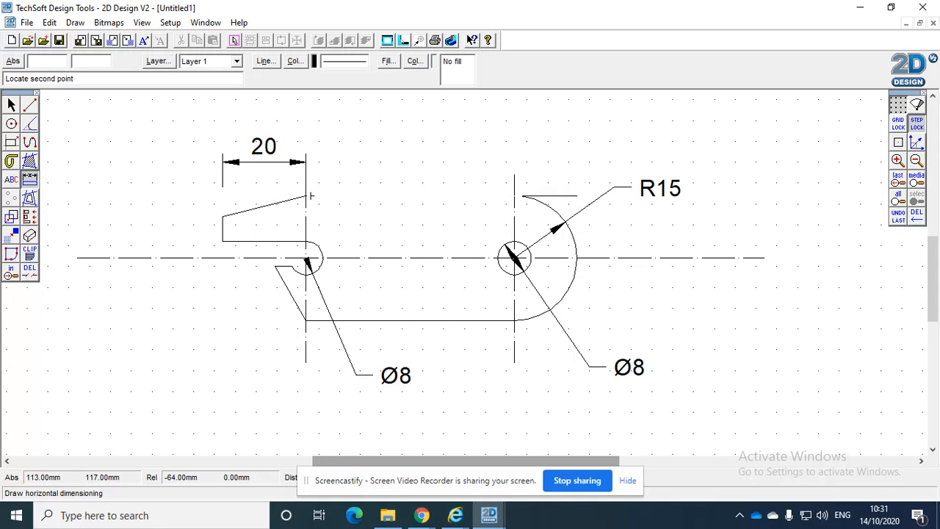
left_click(306, 195)
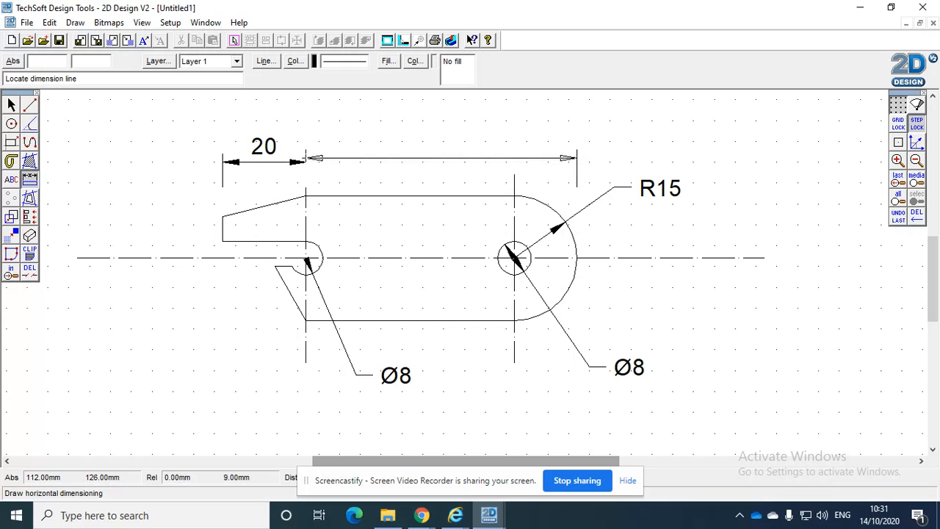
left_click(470, 162)
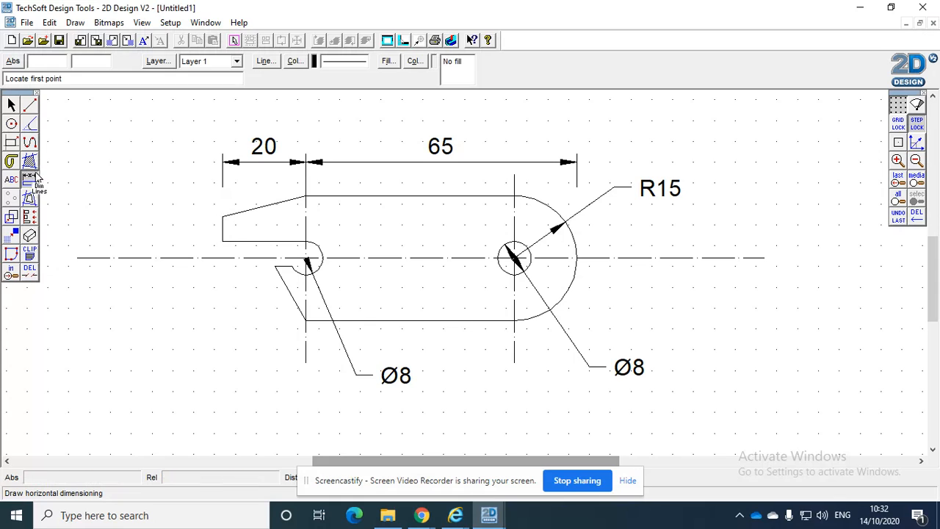
Add a vertical dimension for the height of the sloping edge, placed outside the nose end
left_click_drag(32, 179, 86, 180)
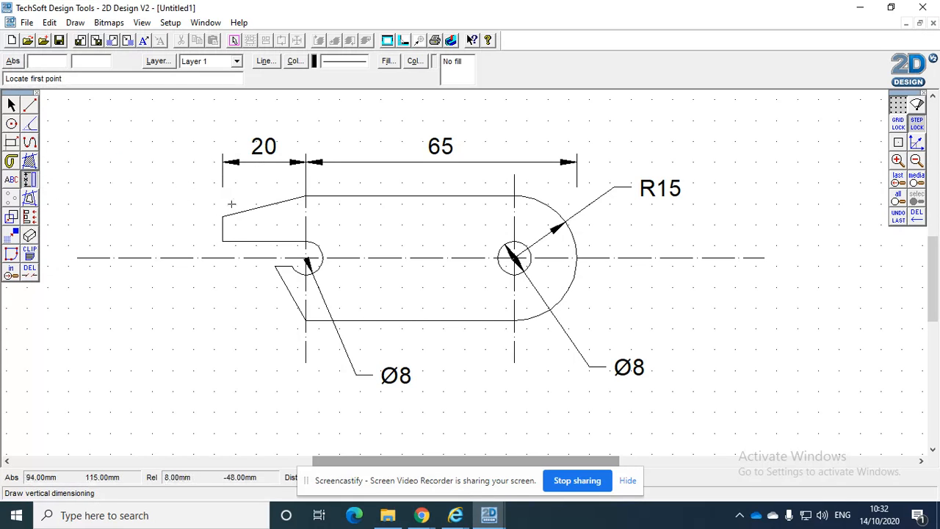
left_click(222, 216)
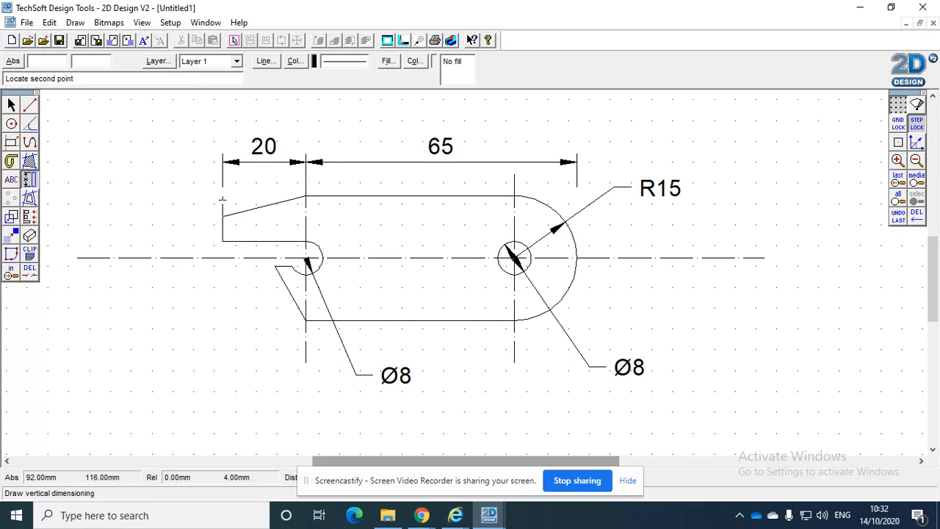
left_click(222, 196)
left_click(202, 206)
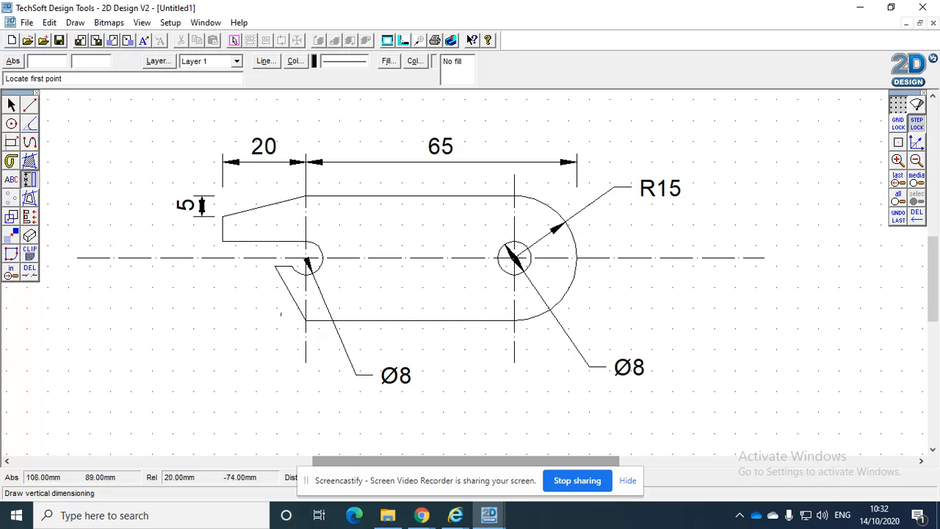
Draw a horizontal line extending the bottom edge outward from the slanted lower corner, below the nose
left_click(29, 105)
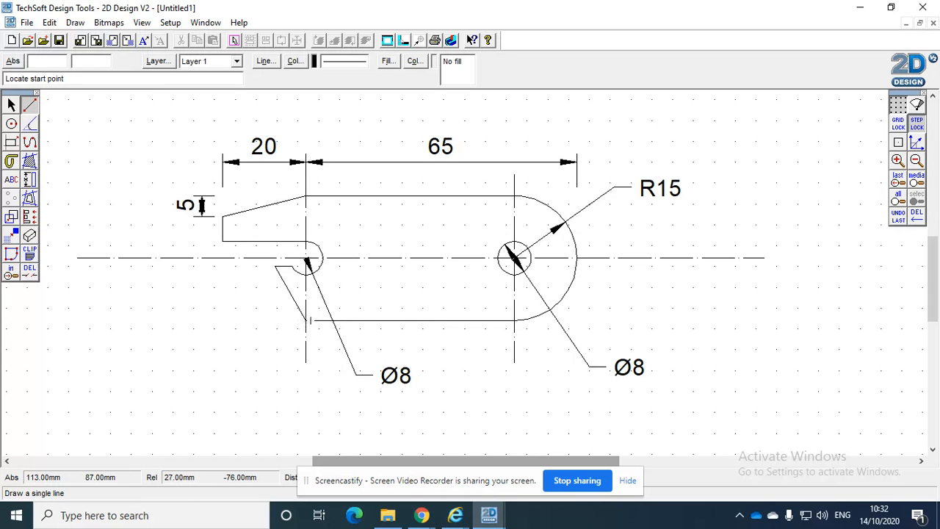
left_click(306, 320)
left_click(226, 320)
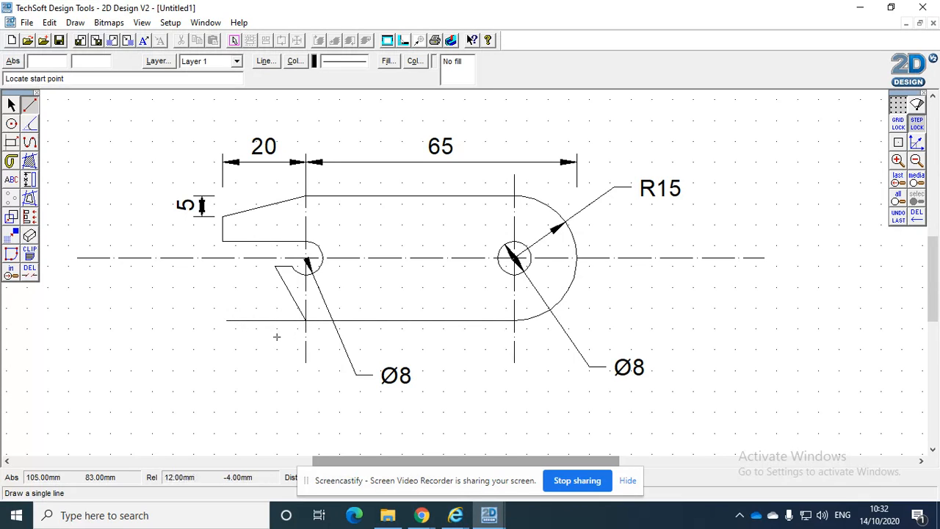
Add an angular dimension between the extended bottom line and the slanted notch edge, outside the corner
left_click(28, 182)
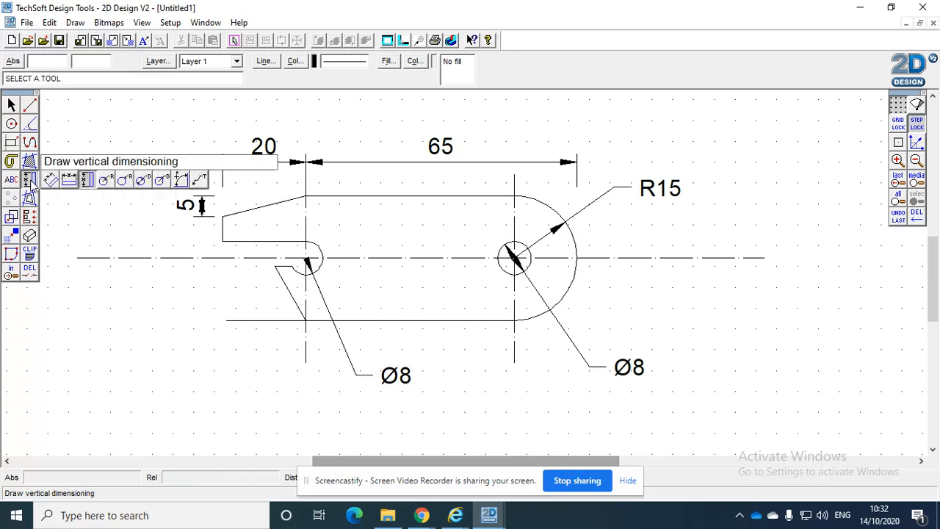
left_click(199, 179)
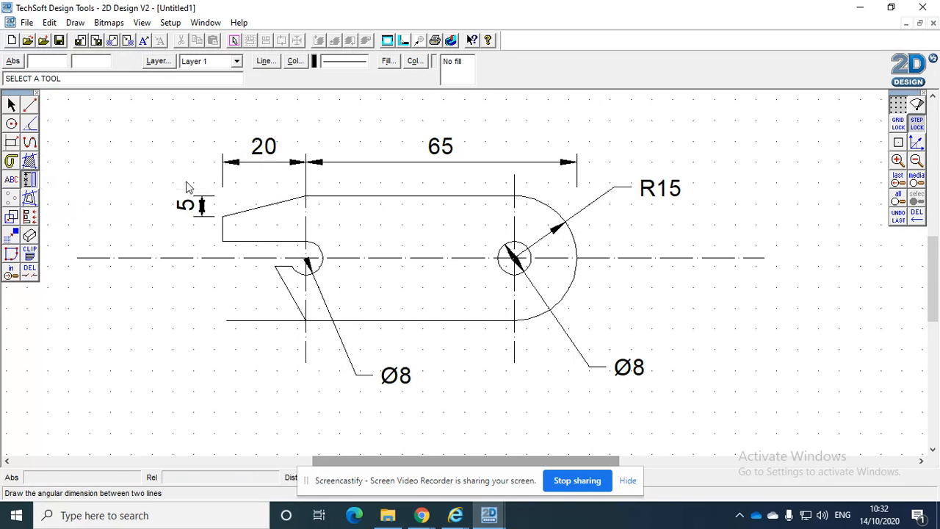
left_click(279, 320)
left_click(292, 298)
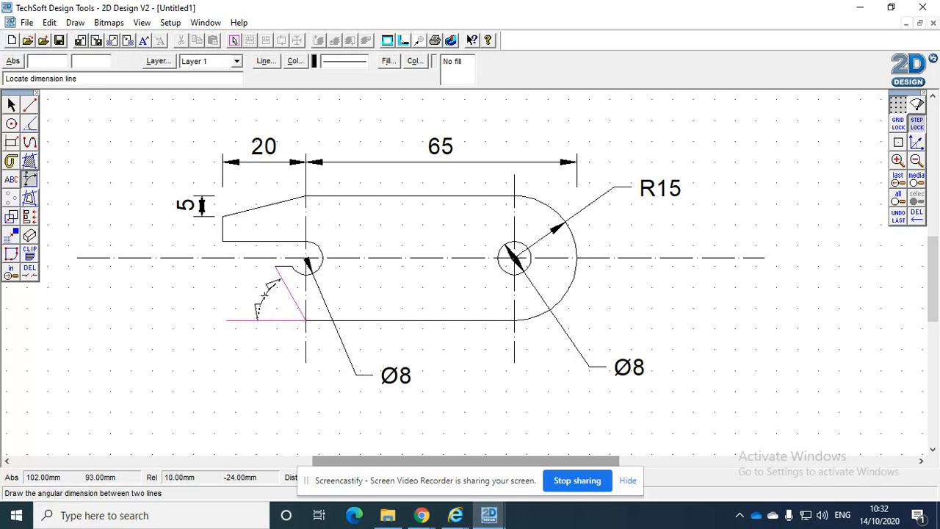
left_click(257, 301)
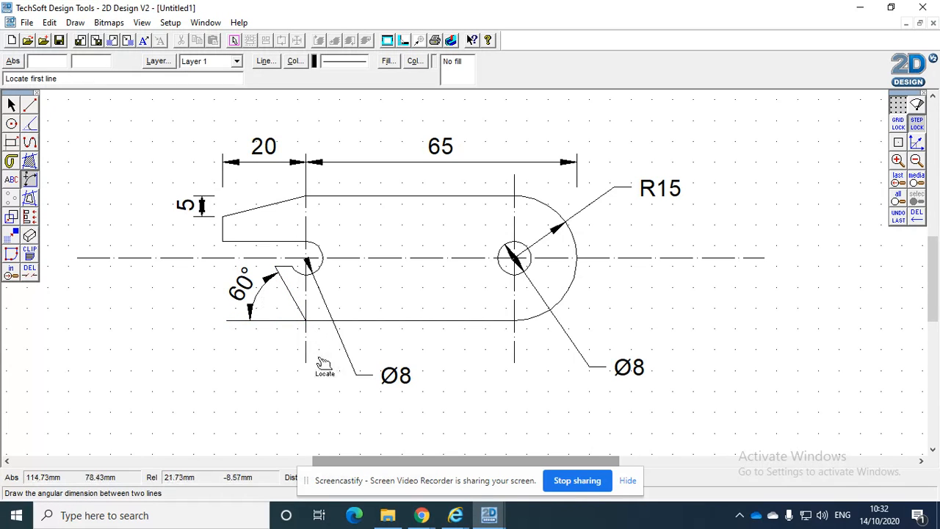
Add a vertical dimension for the nose's end face, aligned below the dimension of the sloping edge
left_click(31, 180)
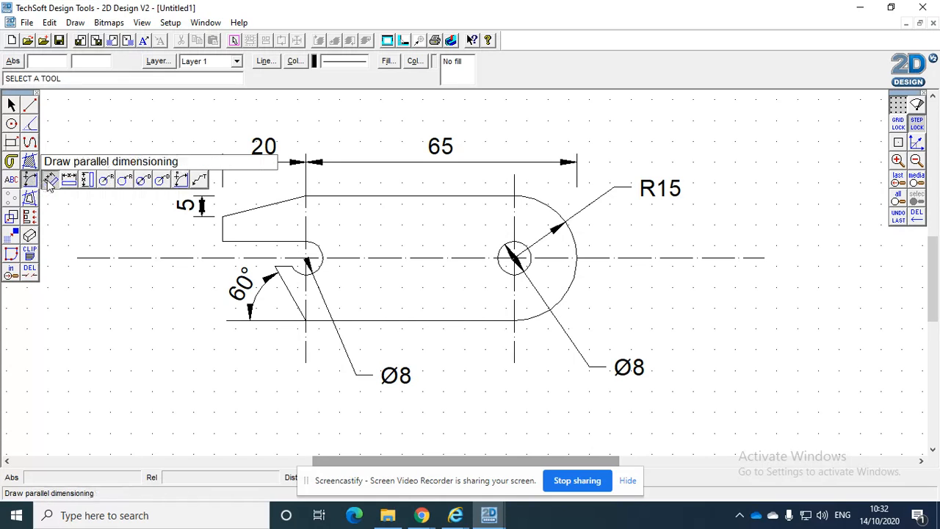
left_click(86, 179)
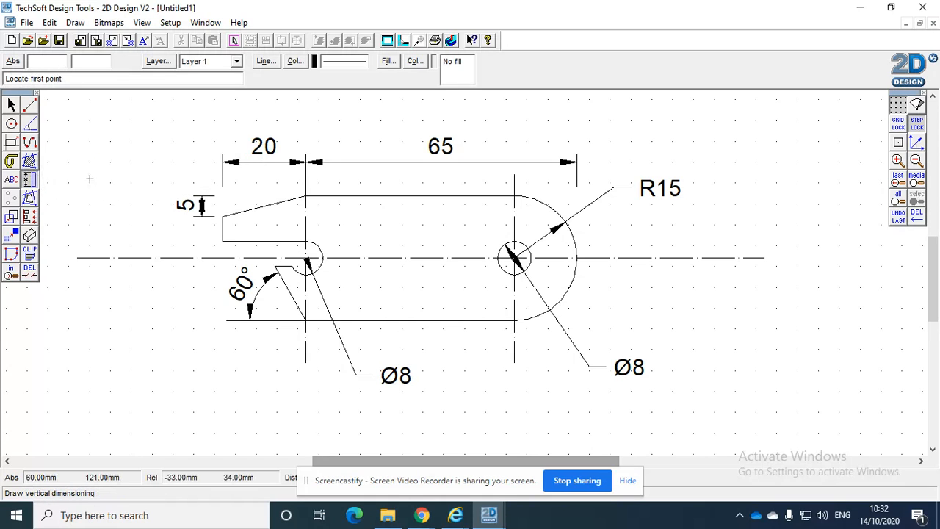
left_click(221, 241)
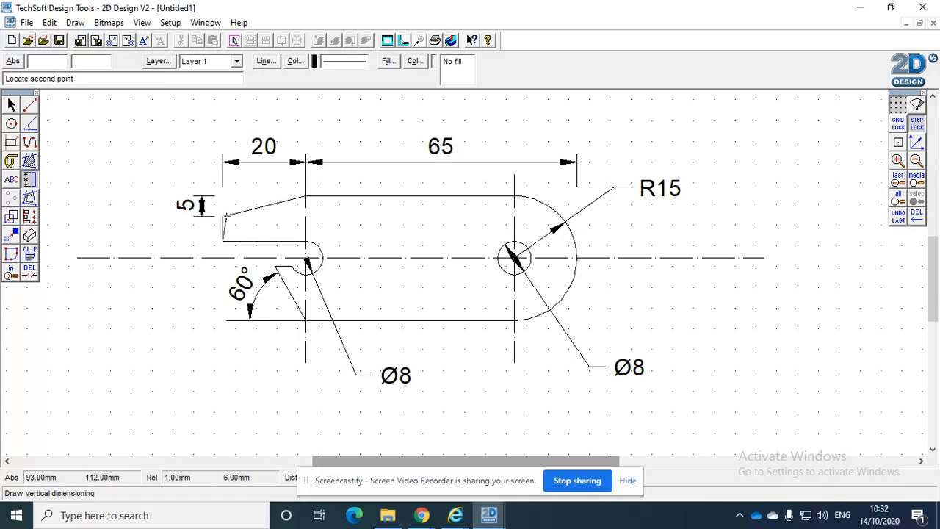
left_click(221, 216)
left_click(202, 228)
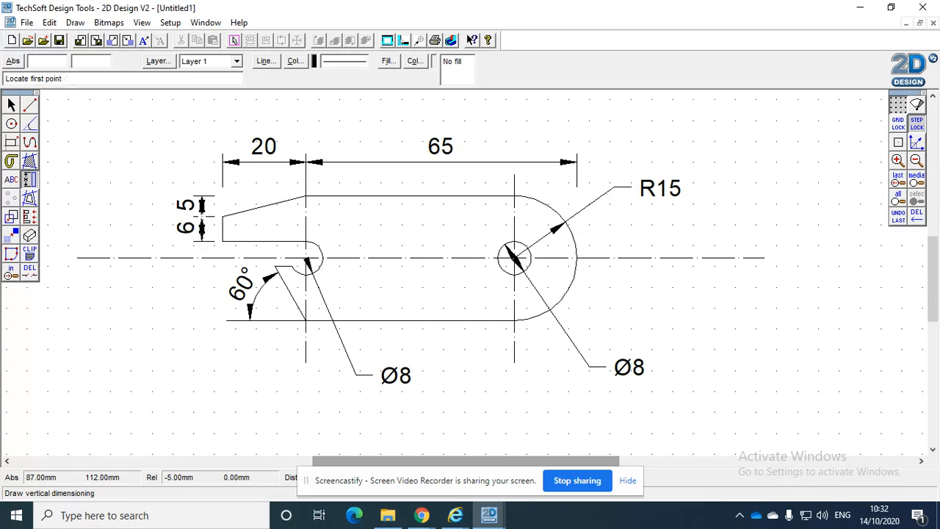
Add a horizontal dimension between the centres of the notch arc and the hole, placed below the diameter labels
left_click(29, 179)
left_click(69, 179)
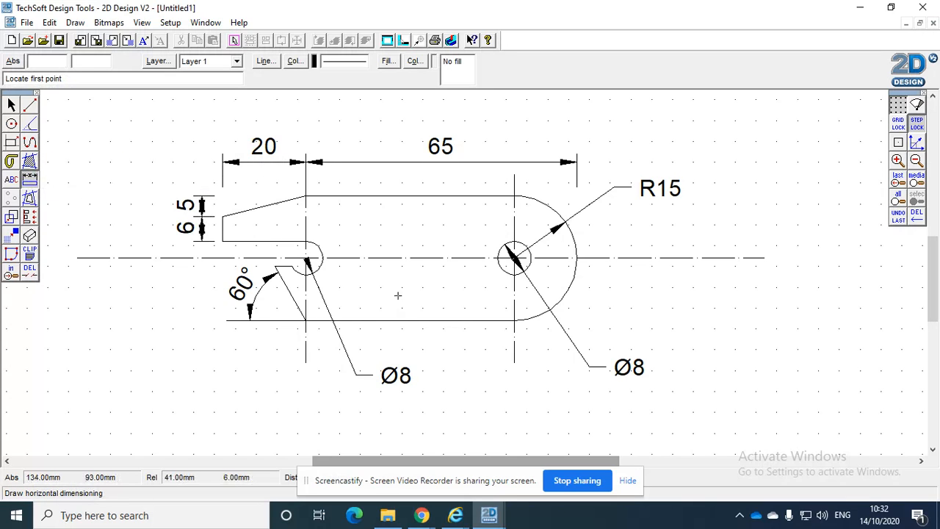
left_click(306, 257)
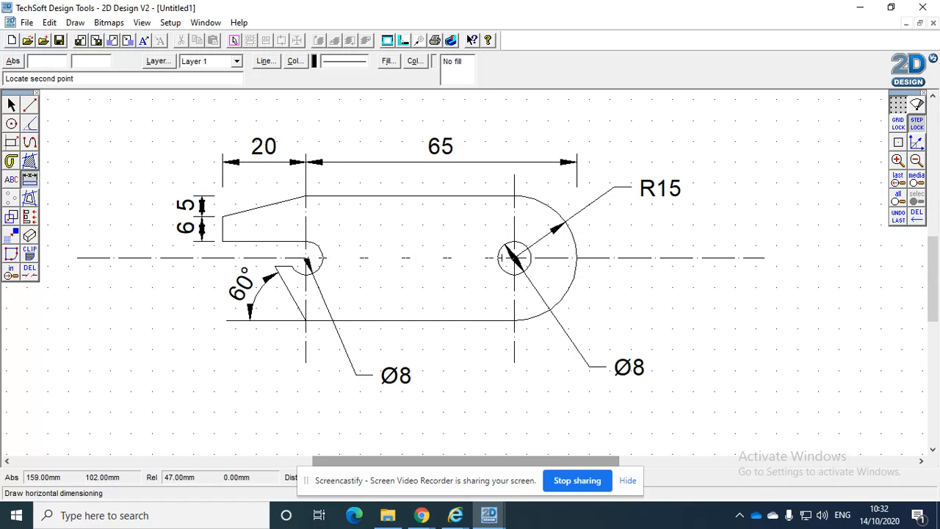
left_click(515, 258)
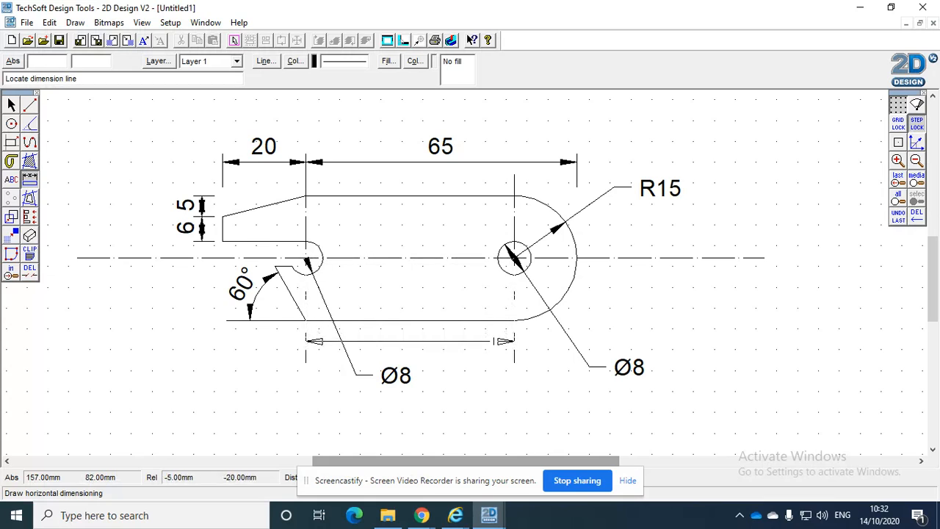
left_click(482, 416)
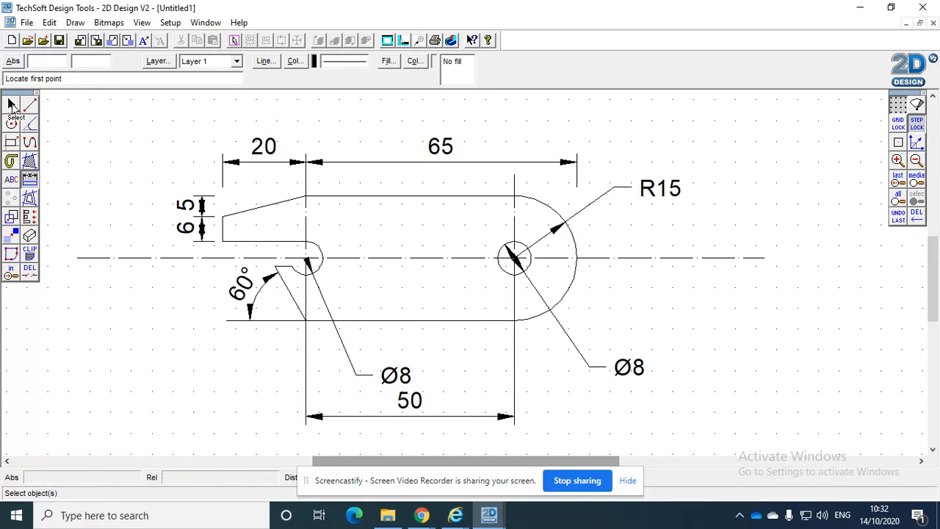
Switch to Chrome and compare the drawing's dimensions with the bottle opener PDF
mouse_move(422, 515)
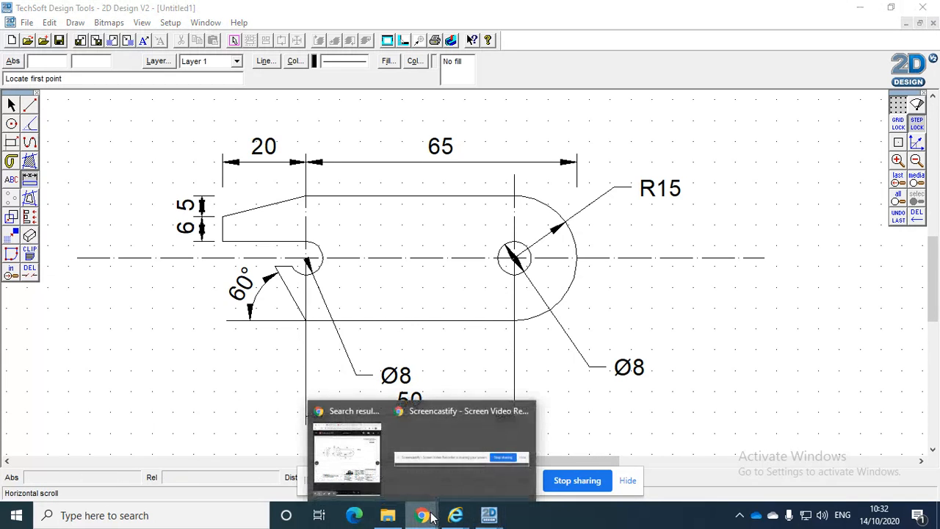
left_click(348, 449)
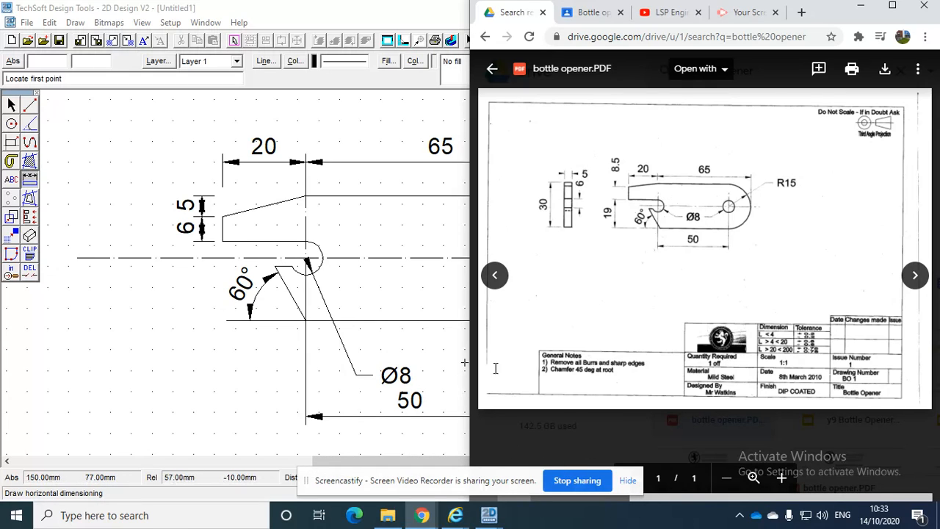
left_click(256, 120)
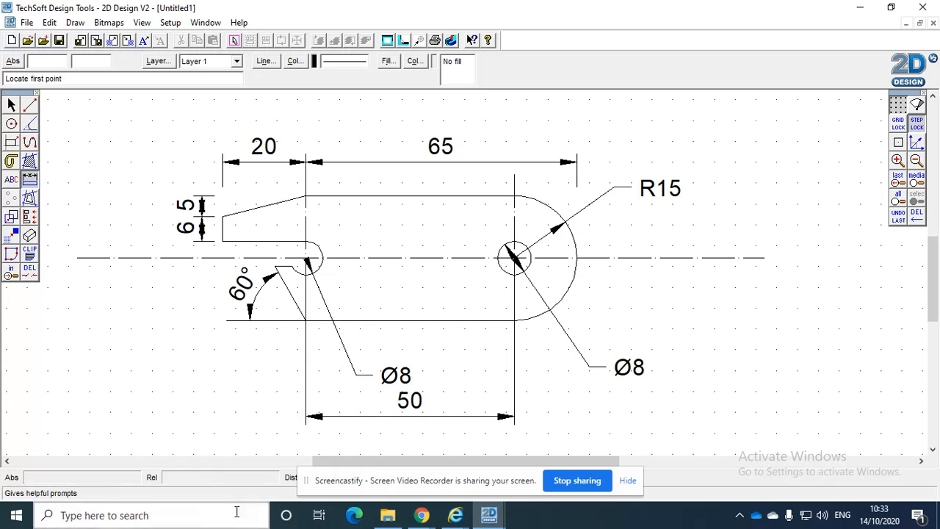
left_click(422, 516)
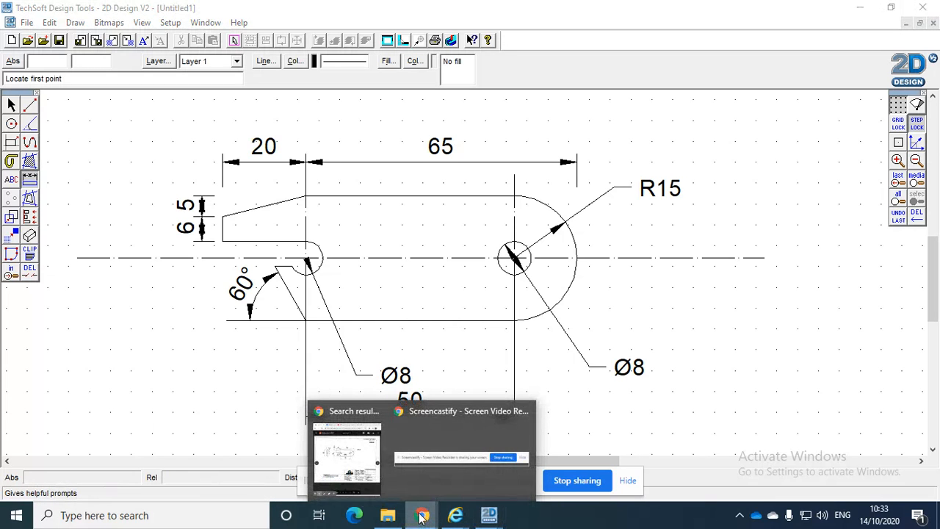
left_click(363, 448)
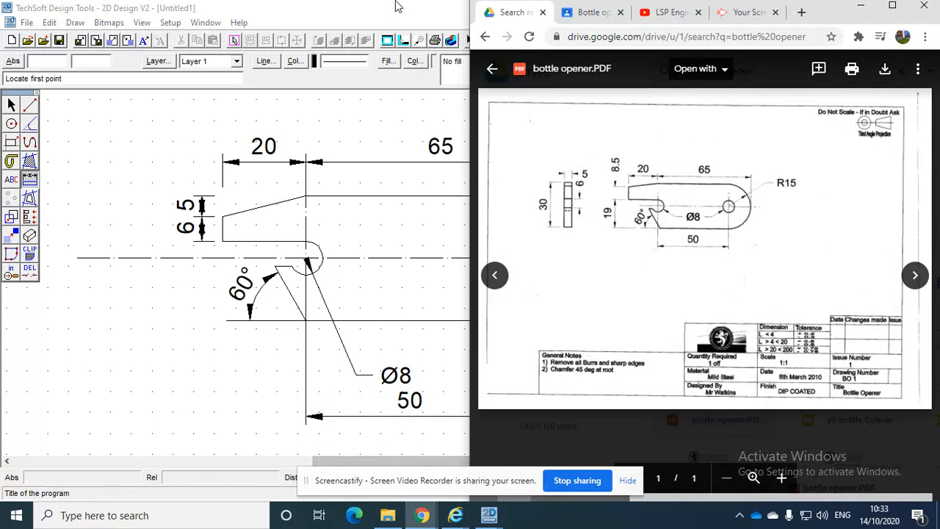
Open the instructions of the "Bottle opener" assignment posted on 10 Sep in the Y9 Engineering class stream in Google Classroom
left_click(590, 13)
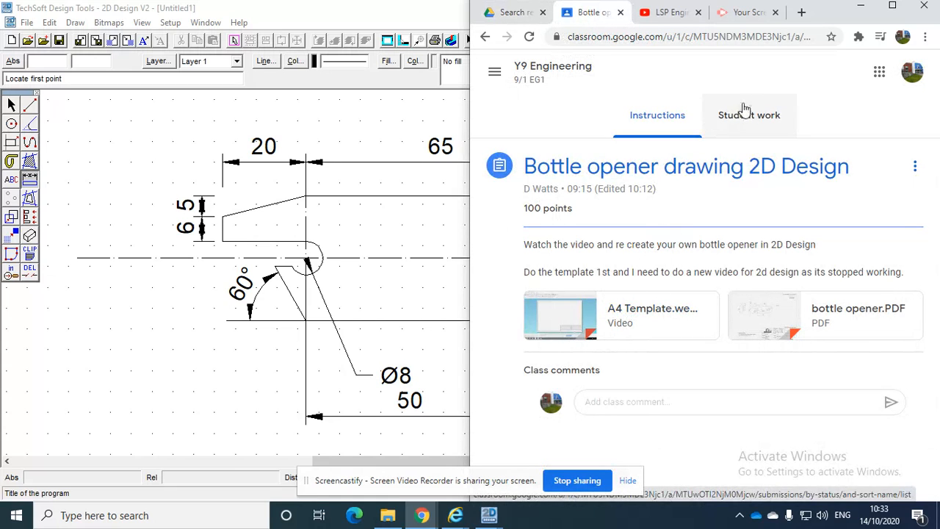
left_click(551, 66)
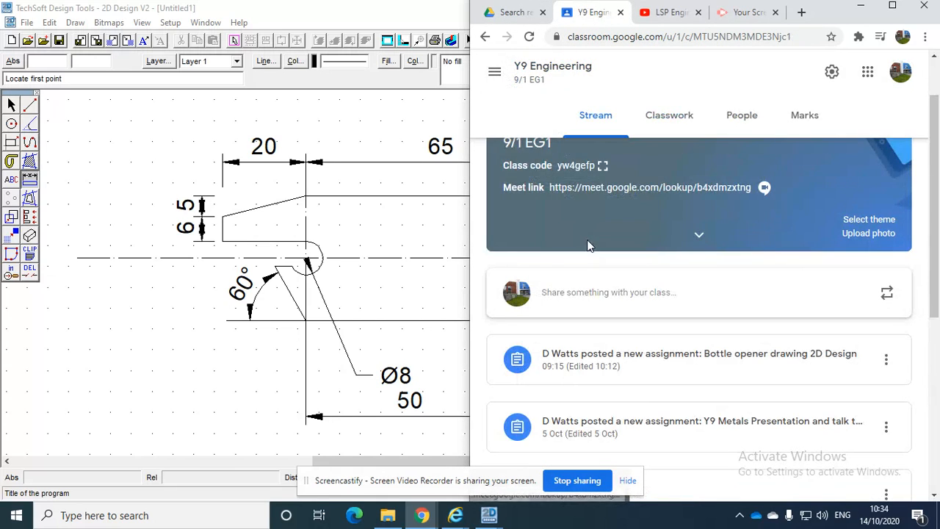
scroll(598, 289, "down", 3)
scroll(599, 288, "down", 1)
scroll(598, 288, "down", 1)
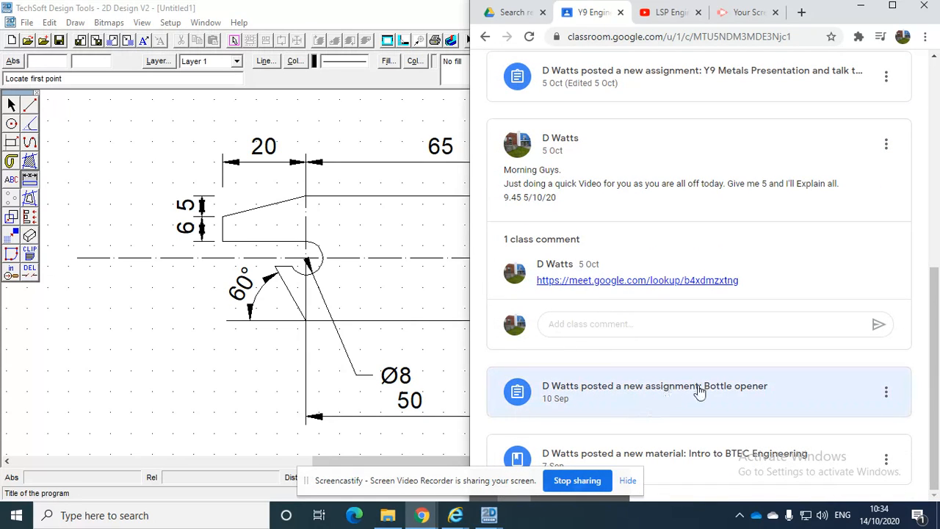
left_click(729, 393)
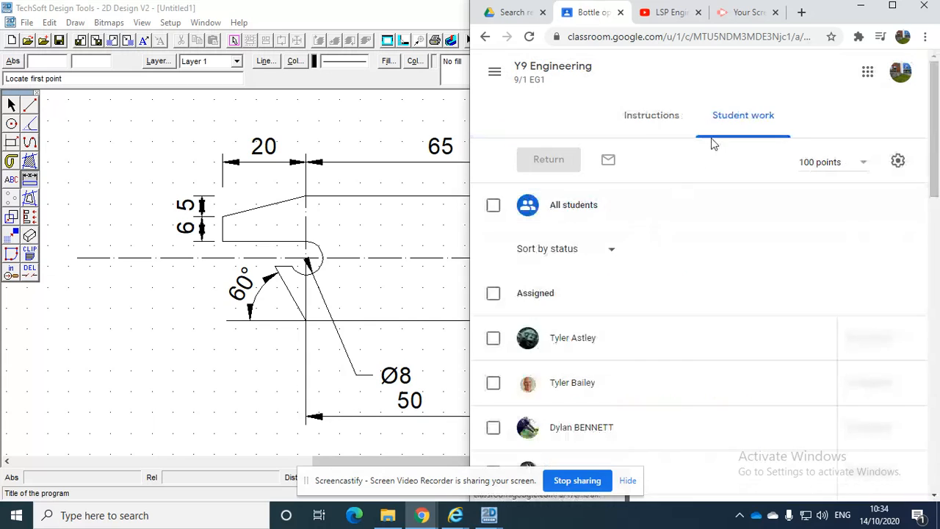
left_click(661, 122)
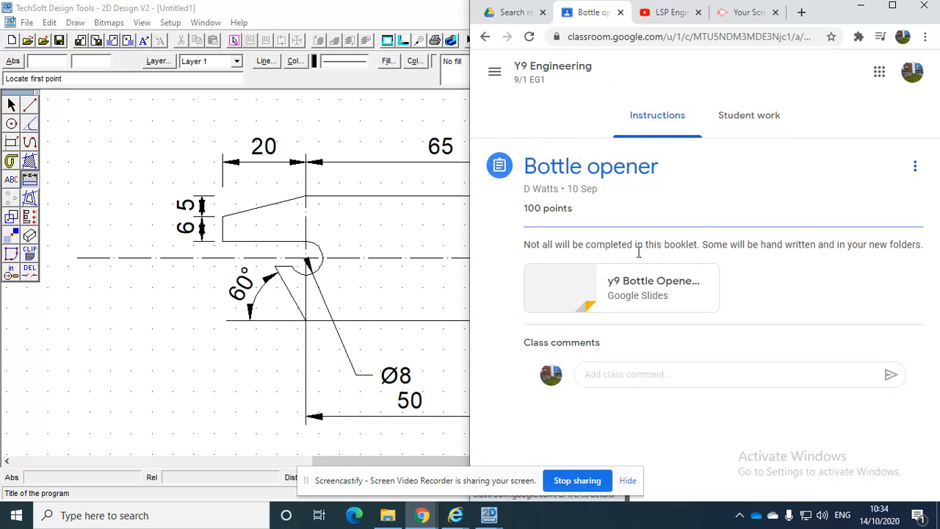
Open the assignment's y9 Bottle Opener slides in a maximized window and go to slide 8, "C.A.D Computer Aided Design"
left_click(636, 289)
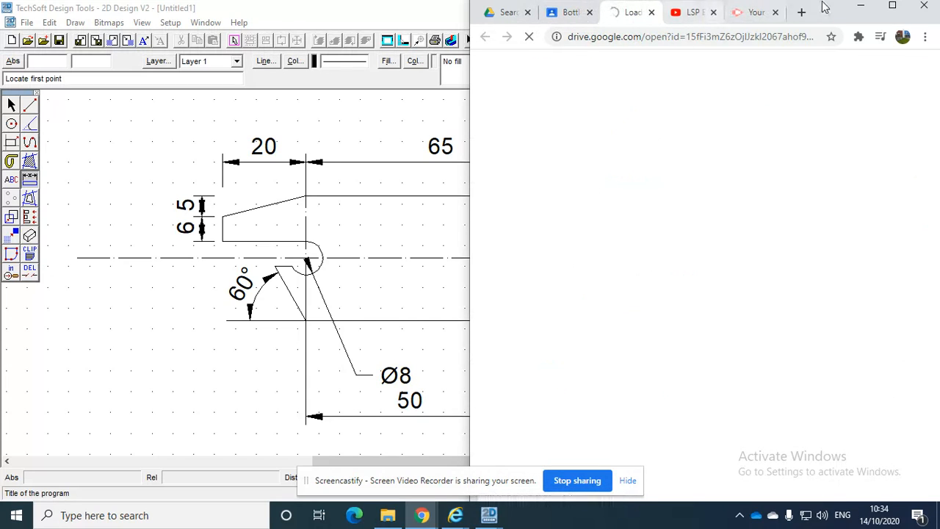
left_click(894, 6)
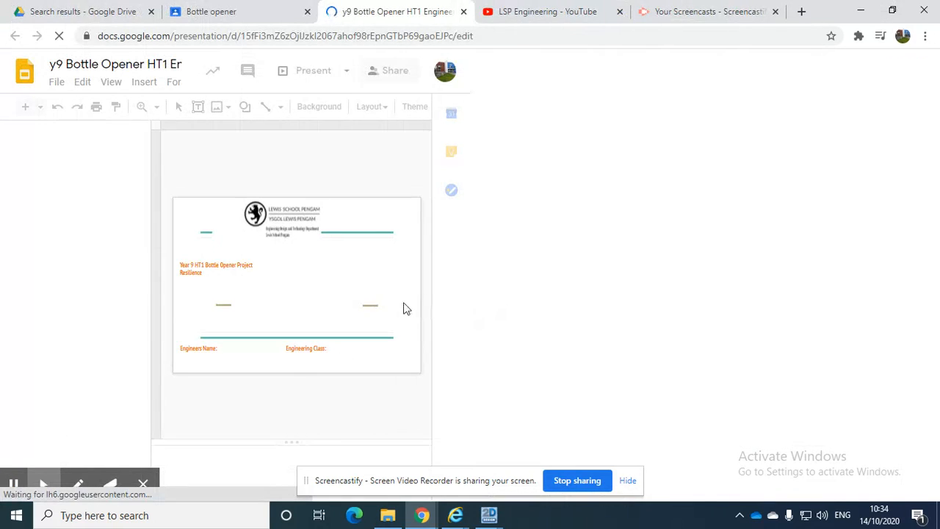
scroll(97, 328, "down", 7)
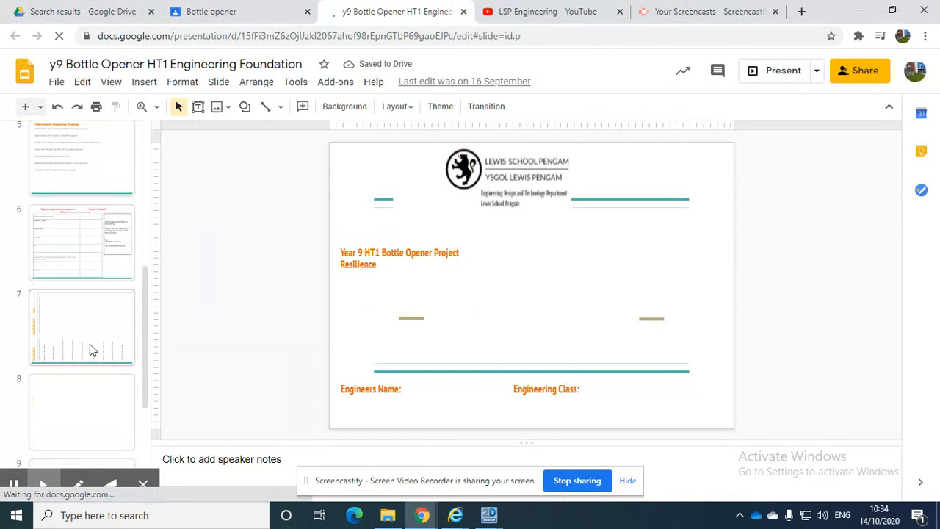
left_click(83, 284)
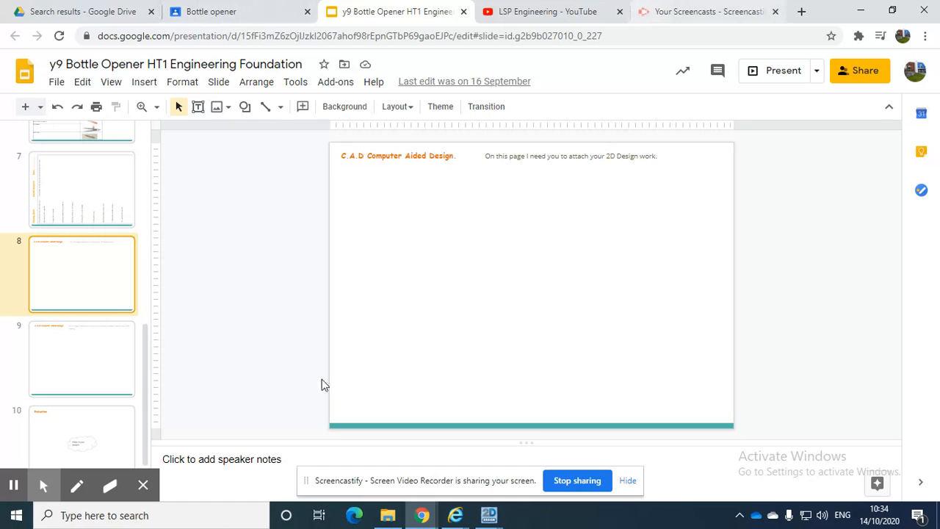
Switch to 2D Design for the dimensioned bottle opener drawing, and try to paste it onto slide 8 in Chrome
mouse_move(488, 515)
left_click(572, 447)
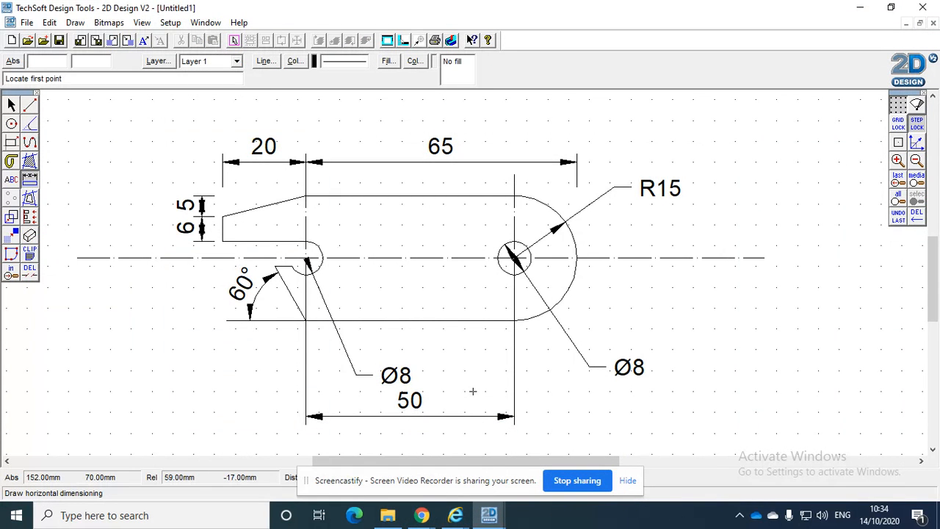
scroll(474, 392, "right", 1)
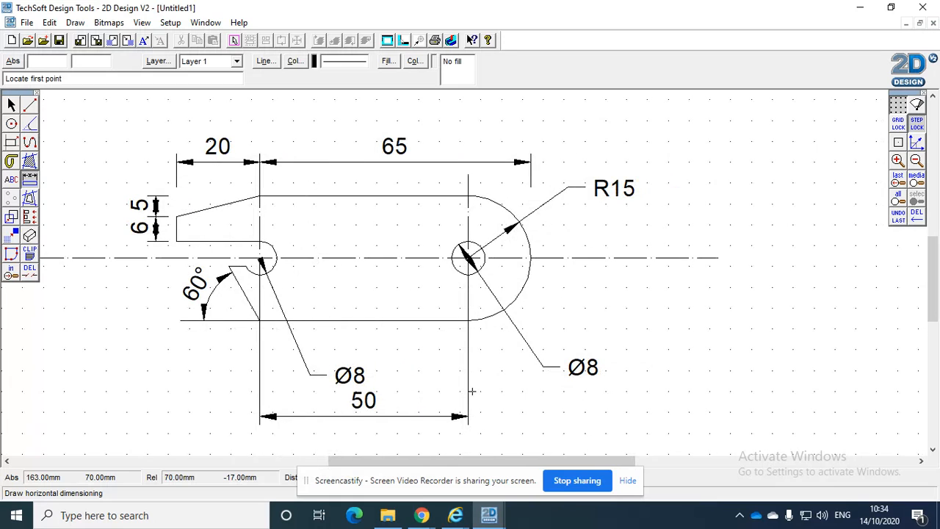
left_click(426, 513)
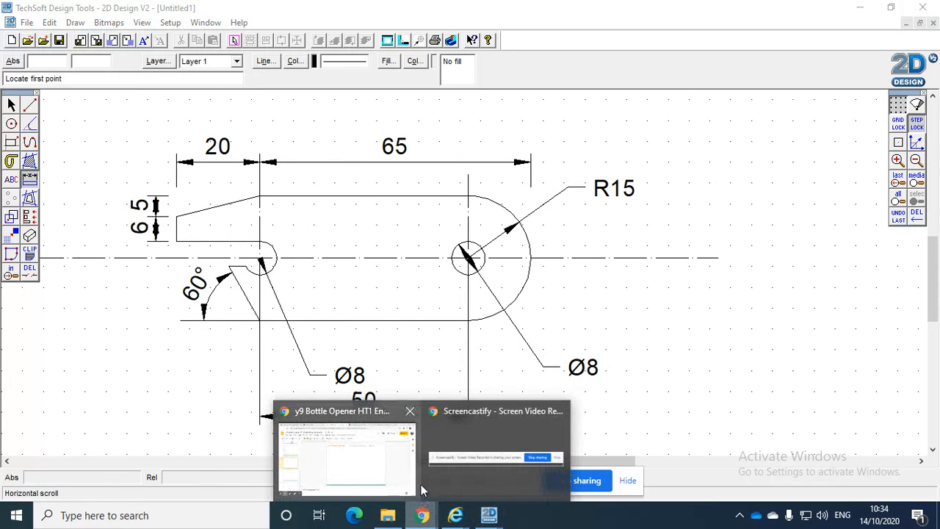
left_click(377, 454)
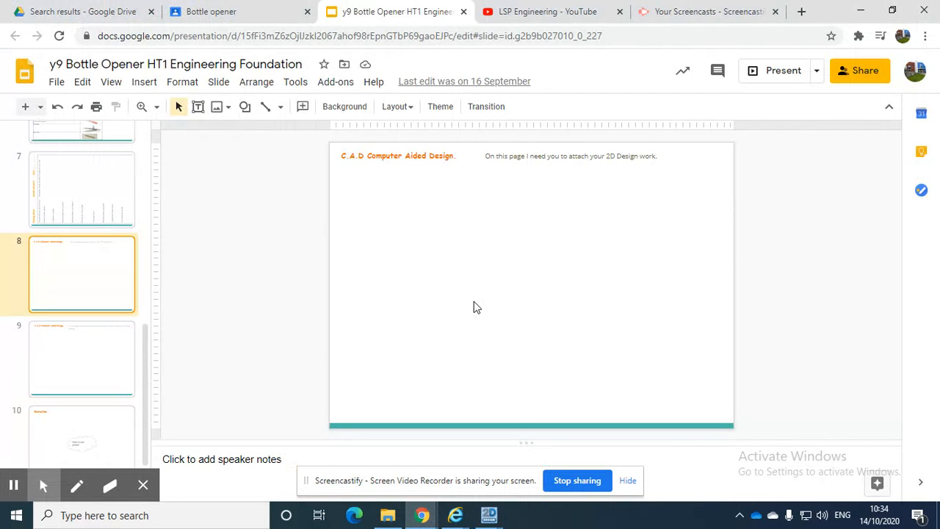
right_click(449, 240)
left_click(475, 260)
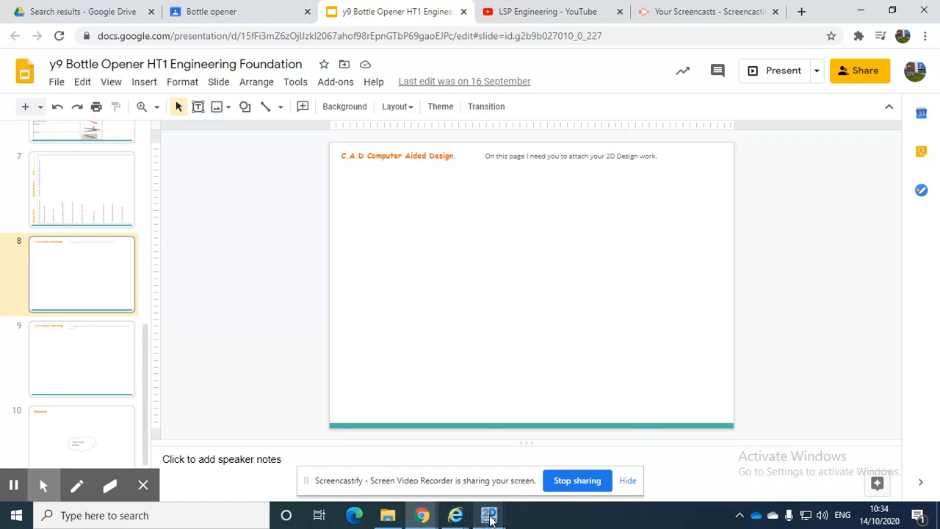
Go back to the drawing in 2D Design and try pasting it onto slide 8 in Chrome, both normally and without formatting
mouse_move(490, 515)
left_click(545, 467)
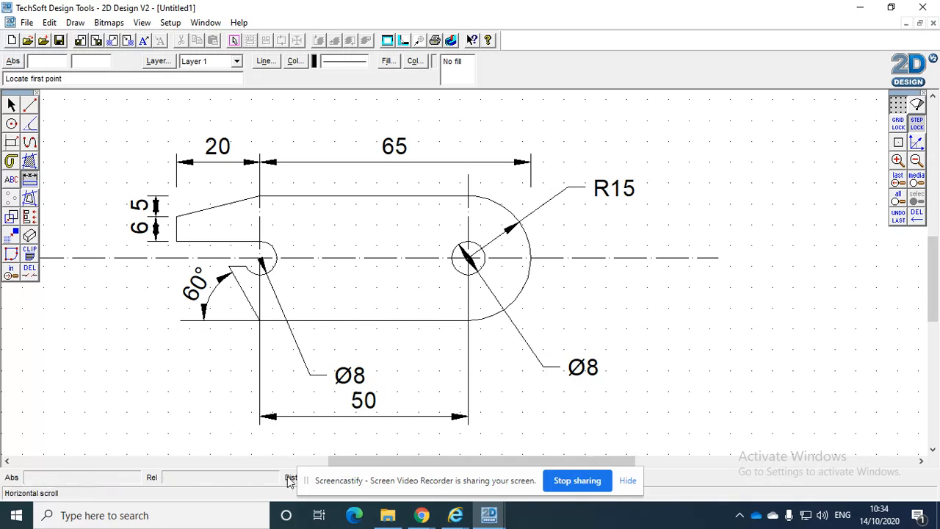
left_click(421, 515)
left_click(373, 455)
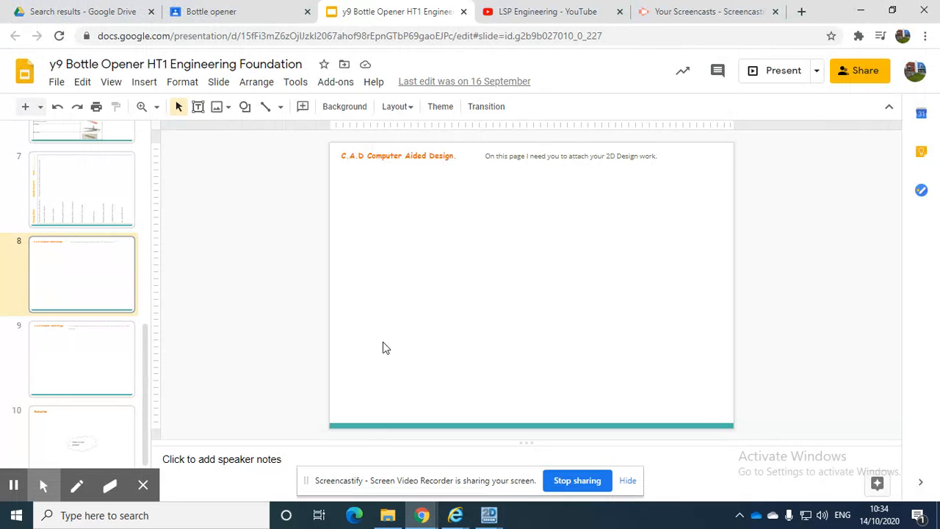
right_click(404, 268)
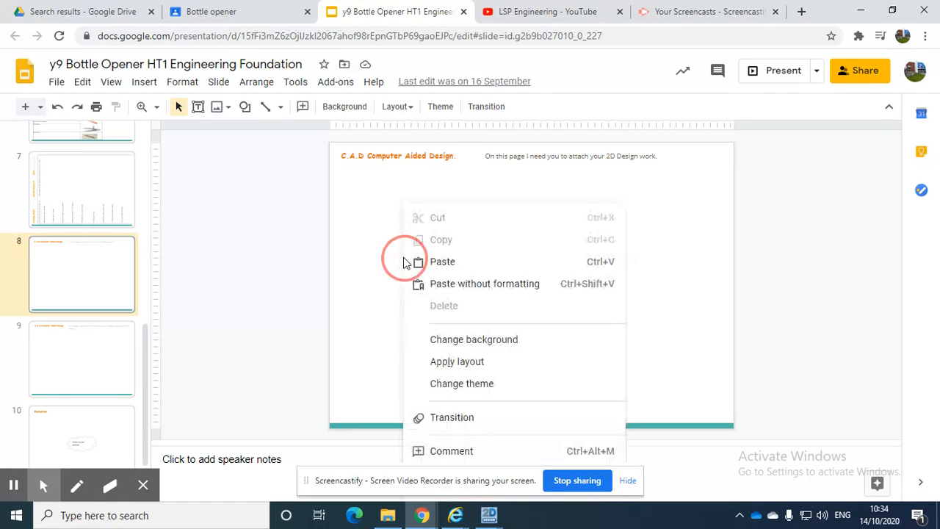
left_click(456, 263)
right_click(453, 218)
left_click(493, 286)
scroll(524, 349, "down", 1)
scroll(525, 346, "up", 1)
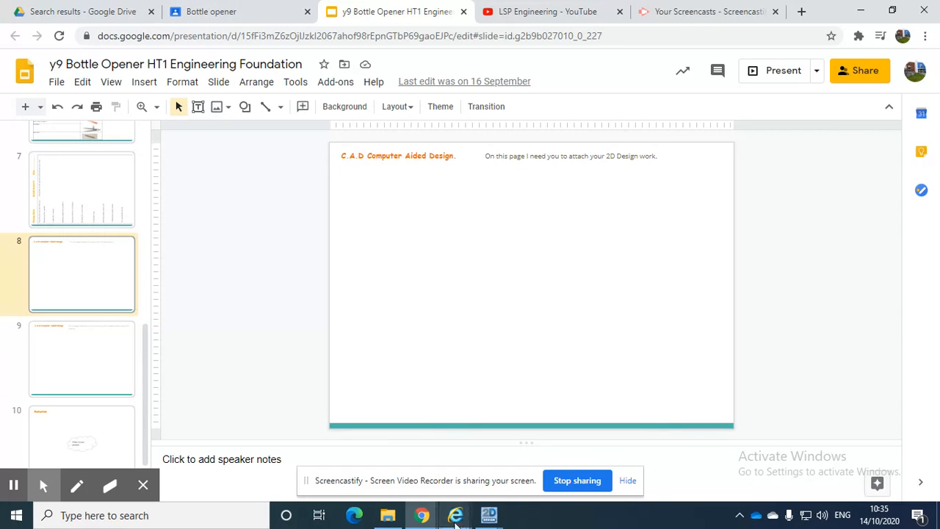
Switch to 2D Design once more and retry a normal paste of the drawing onto the C.A.D slide in Chrome
mouse_move(489, 515)
left_click(554, 457)
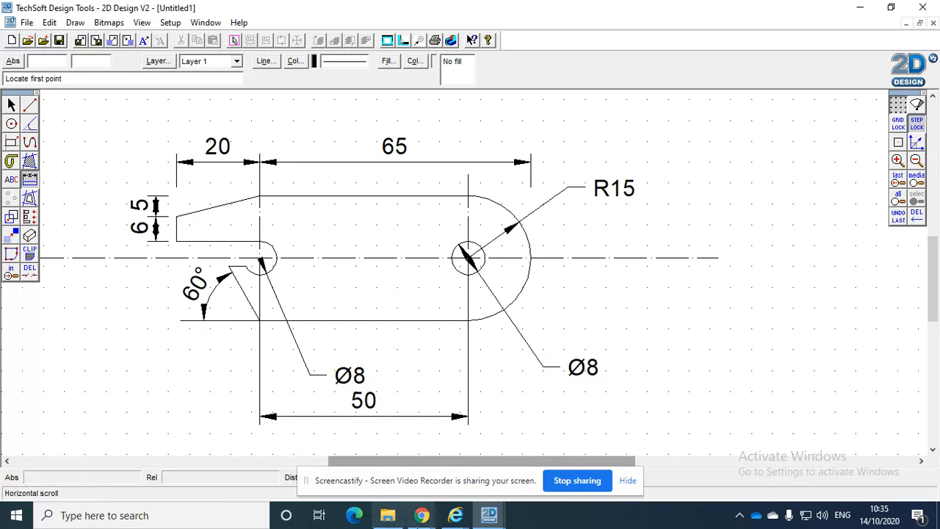
mouse_move(424, 517)
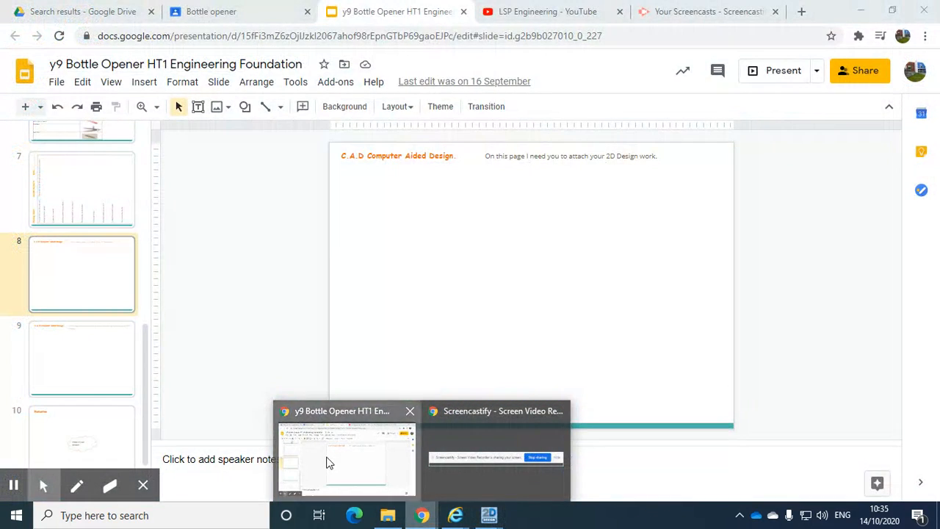
left_click(326, 462)
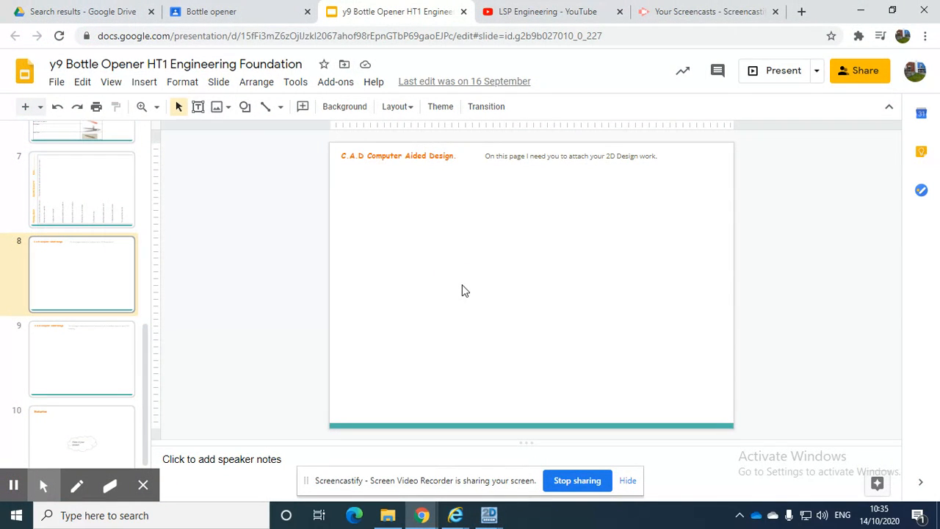
right_click(464, 290)
left_click(489, 263)
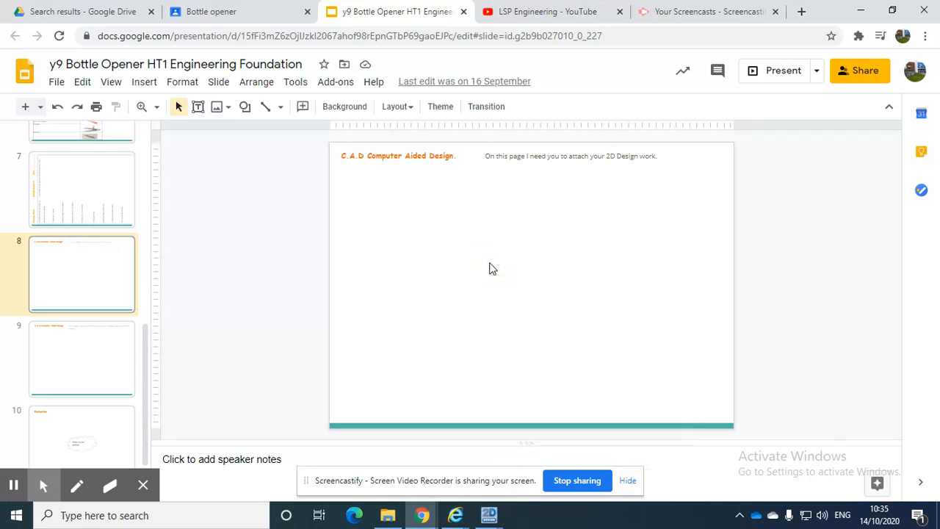